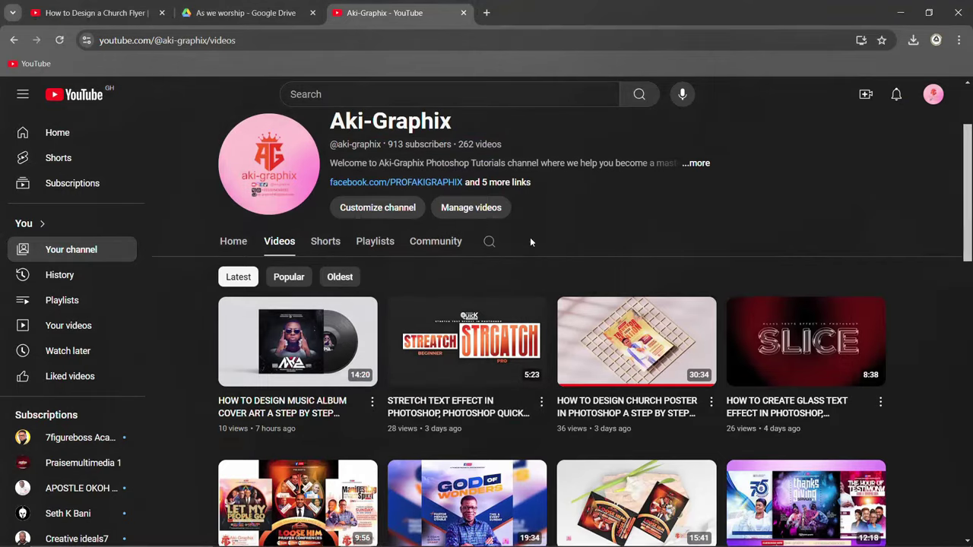
- Scroll through the channel's grid of Photoshop flyer tutorials, then return to the top
scroll(529, 237, "down", 3)
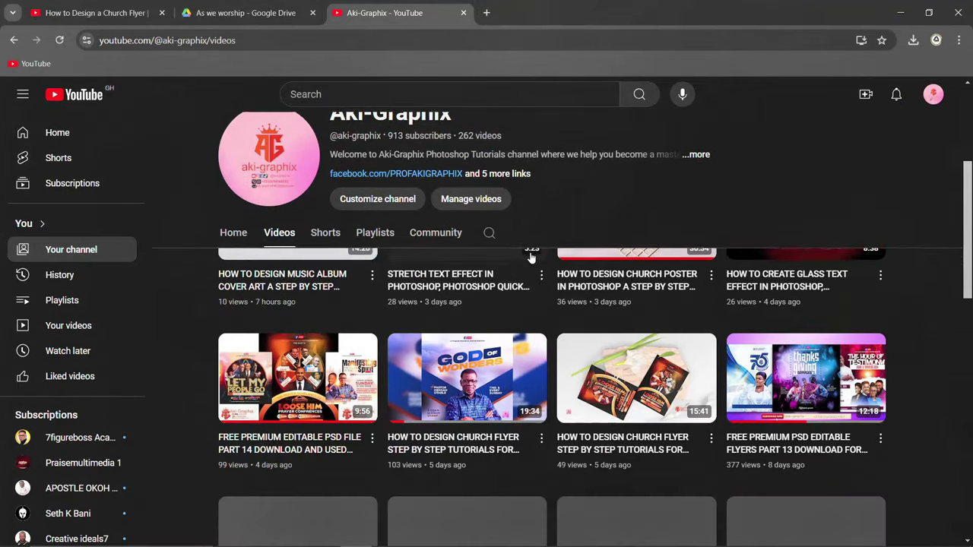
scroll(505, 318, "up", 3)
scroll(505, 323, "down", 4)
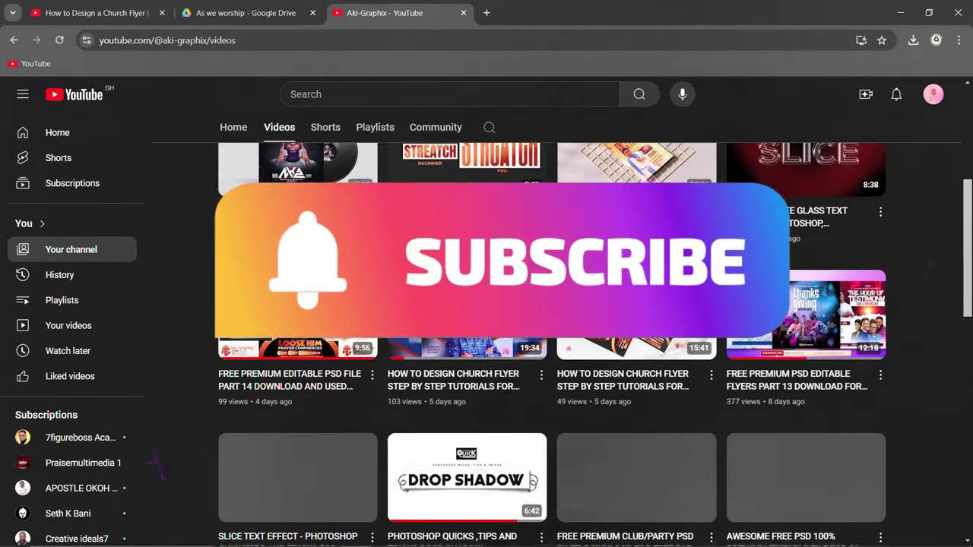
scroll(505, 323, "up", 5)
scroll(499, 372, "down", 5)
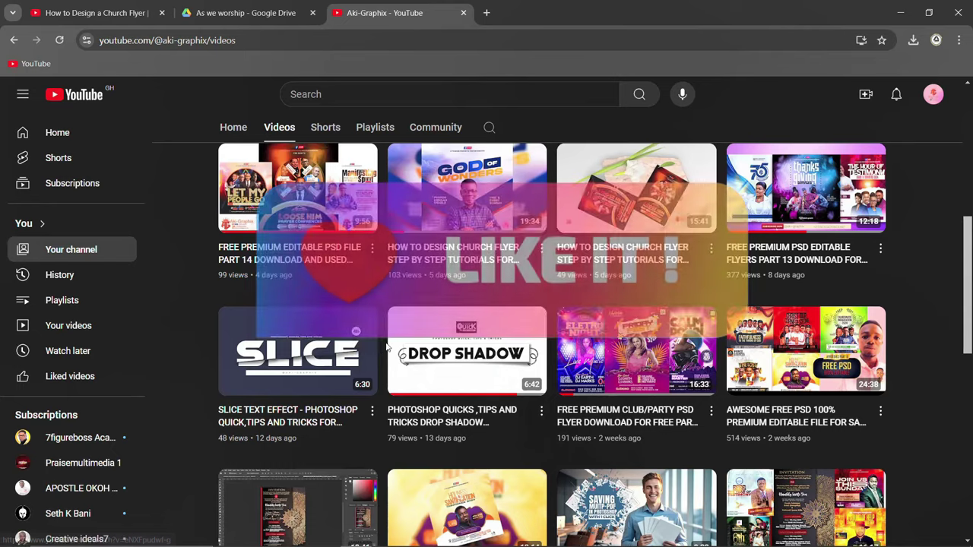
scroll(381, 347, "down", 4)
scroll(386, 344, "down", 4)
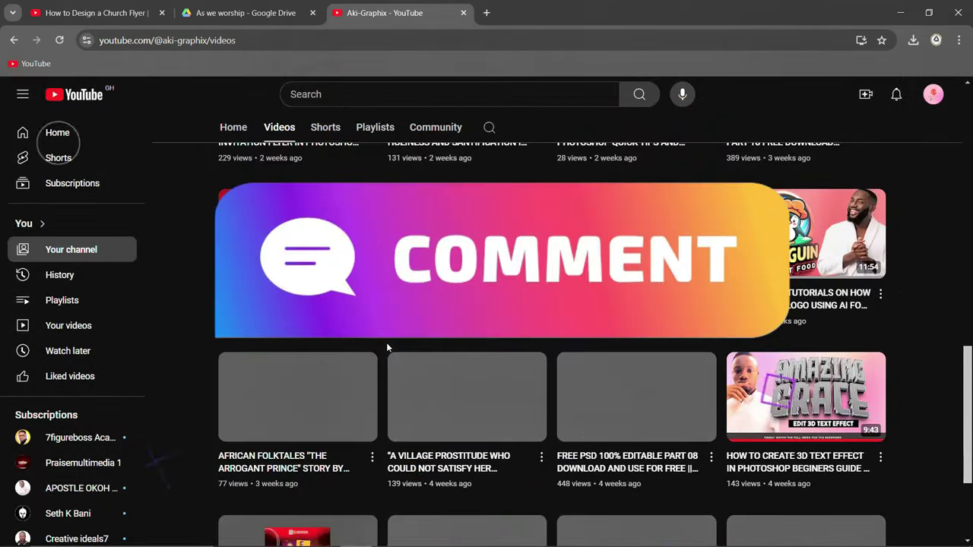
scroll(390, 350, "down", 2)
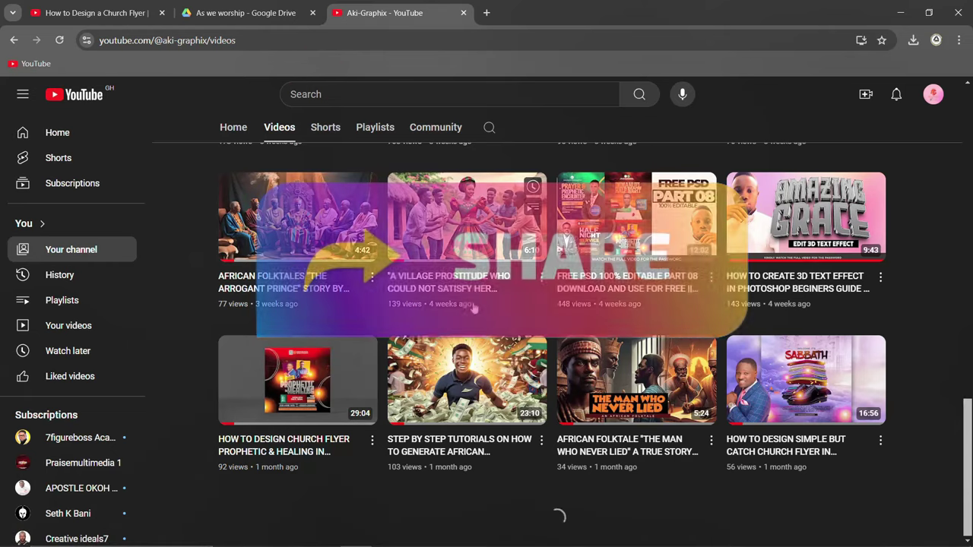
scroll(475, 310, "up", 10)
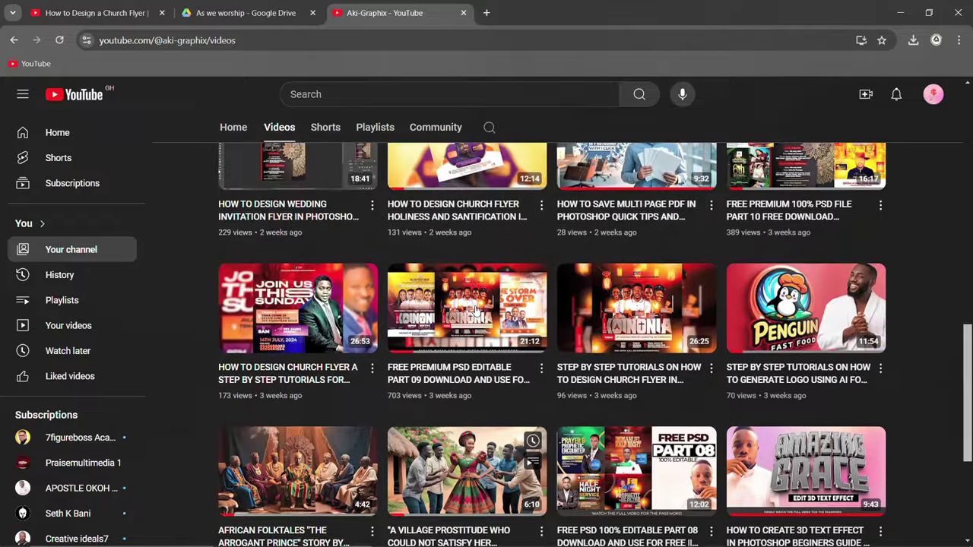
scroll(475, 312, "up", 3)
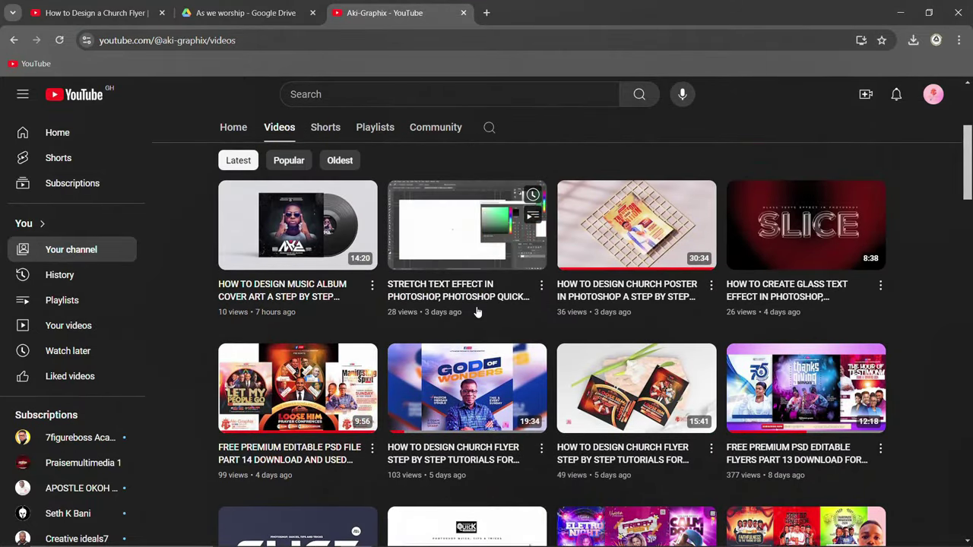
scroll(533, 320, "up", 2)
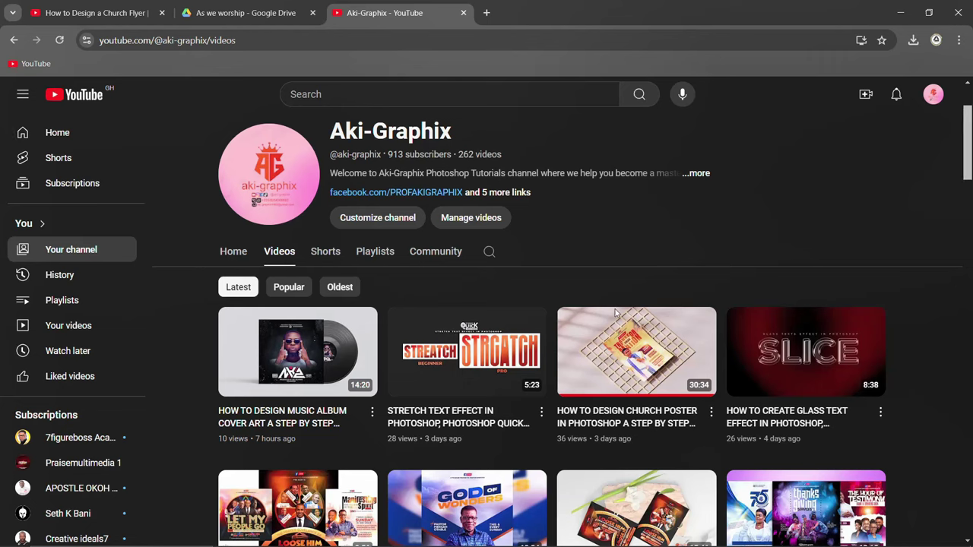
scroll(616, 311, "down", 7)
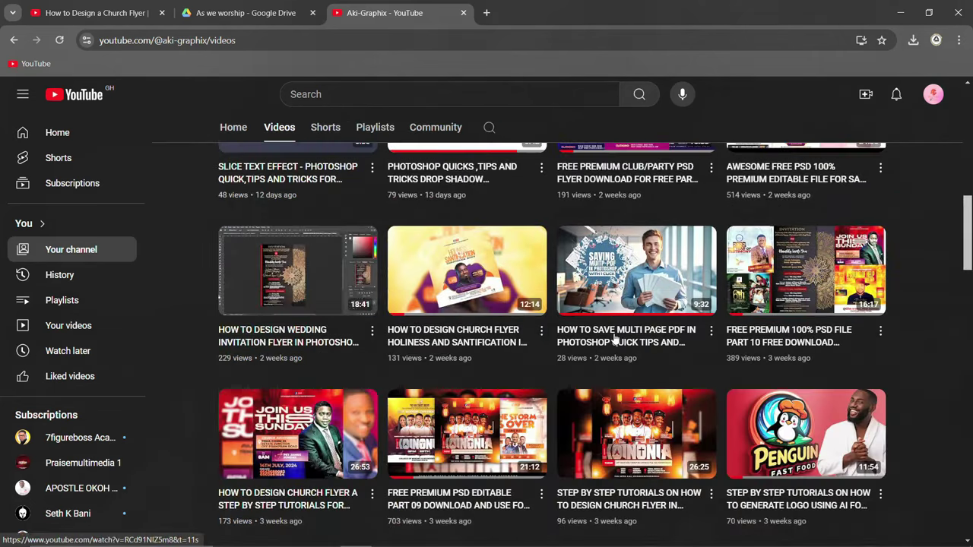
scroll(617, 338, "down", 10)
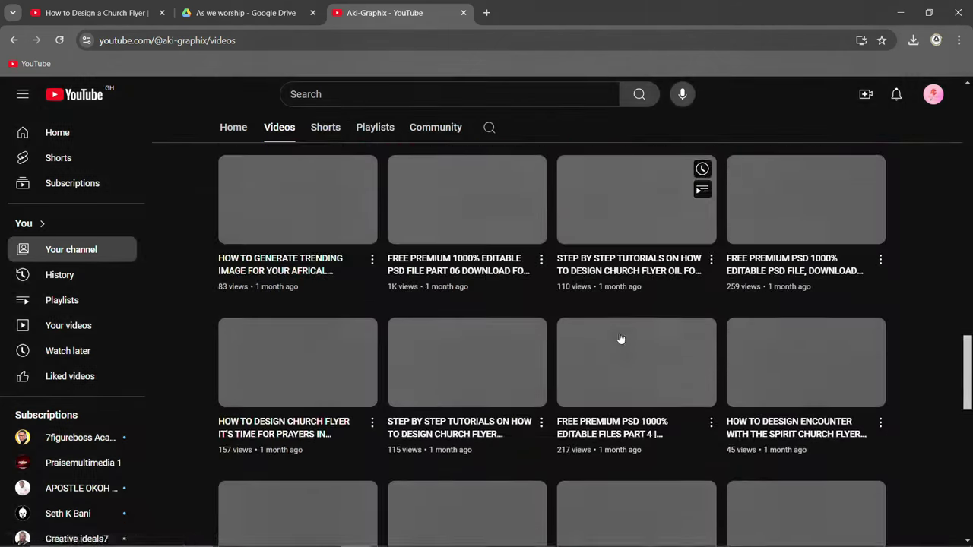
scroll(621, 338, "down", 6)
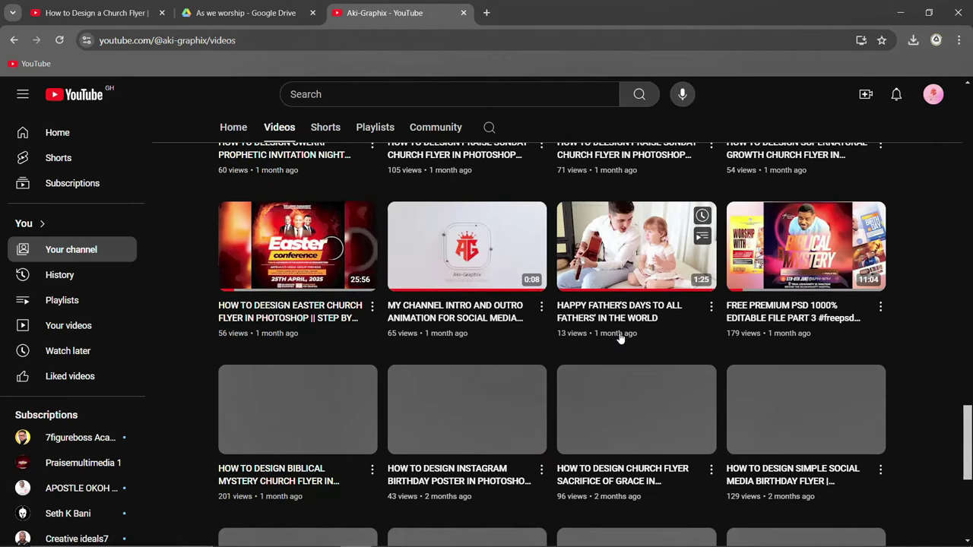
scroll(620, 338, "up", 2)
scroll(620, 339, "up", 2)
scroll(621, 338, "down", 3)
scroll(620, 337, "down", 5)
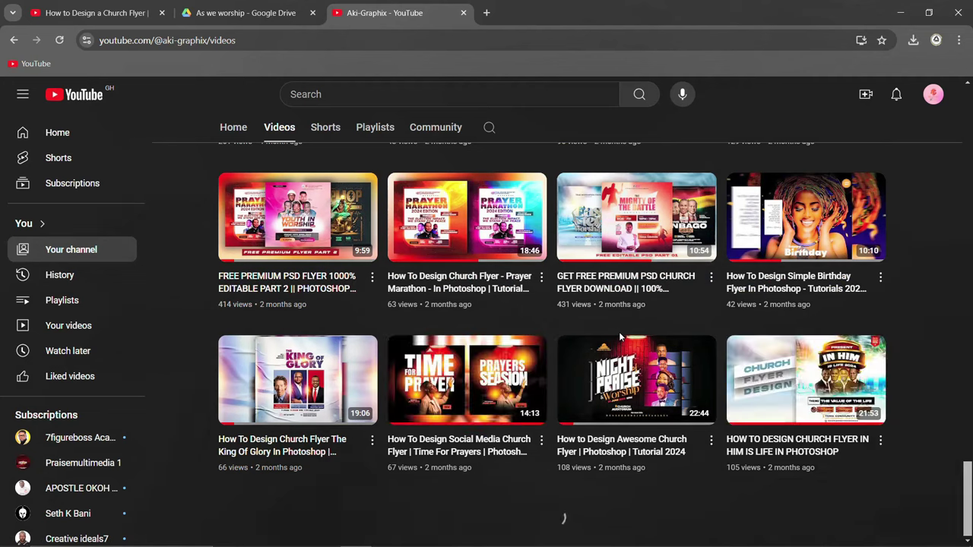
scroll(535, 364, "up", 7)
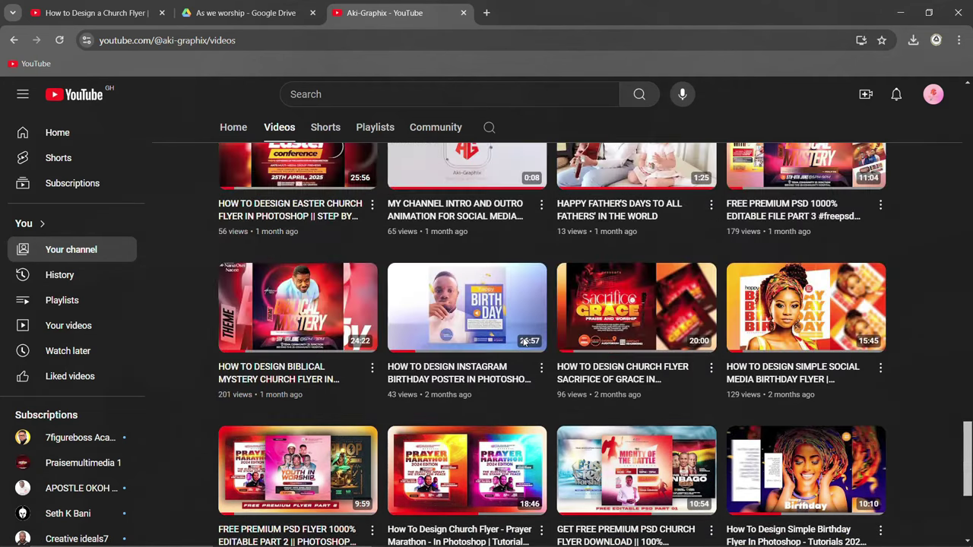
scroll(531, 350, "up", 8)
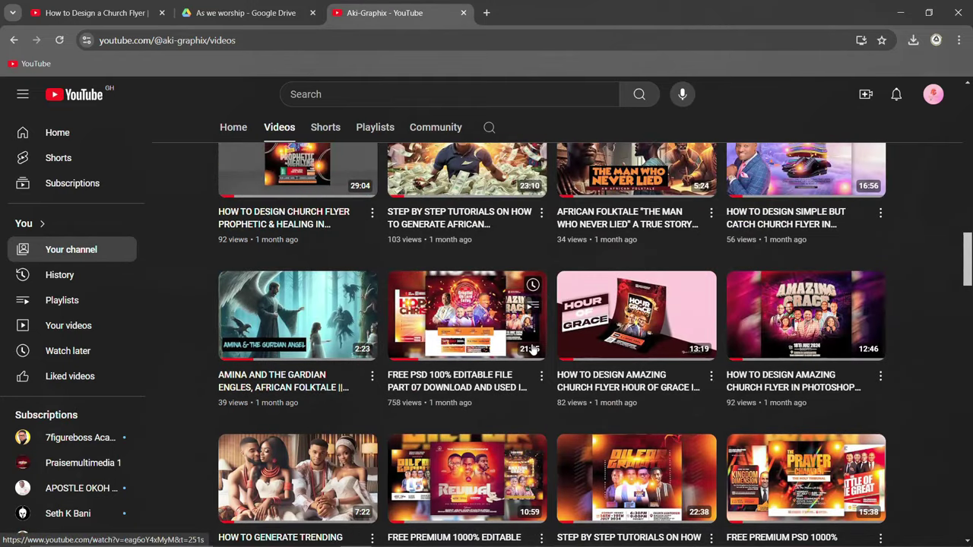
scroll(532, 349, "down", 3)
scroll(535, 347, "up", 2)
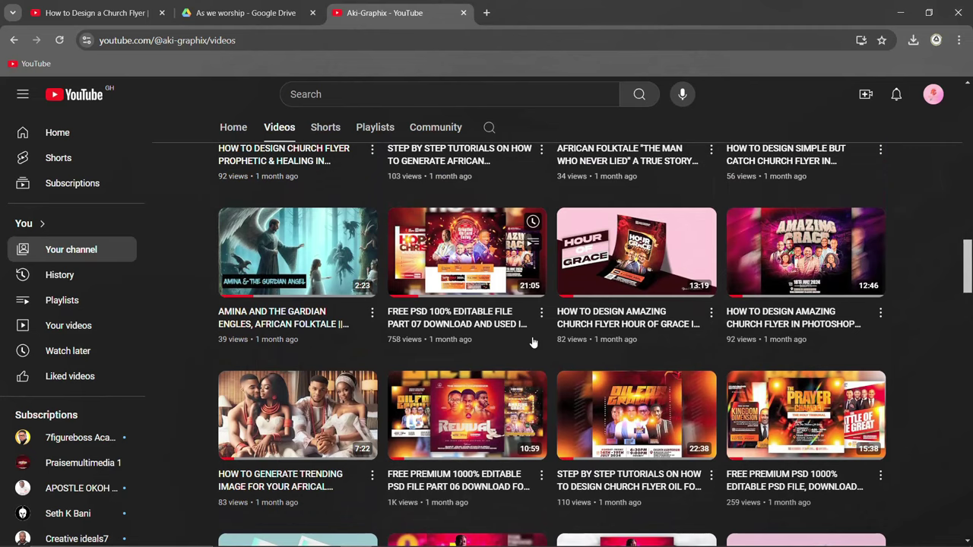
scroll(533, 342, "up", 8)
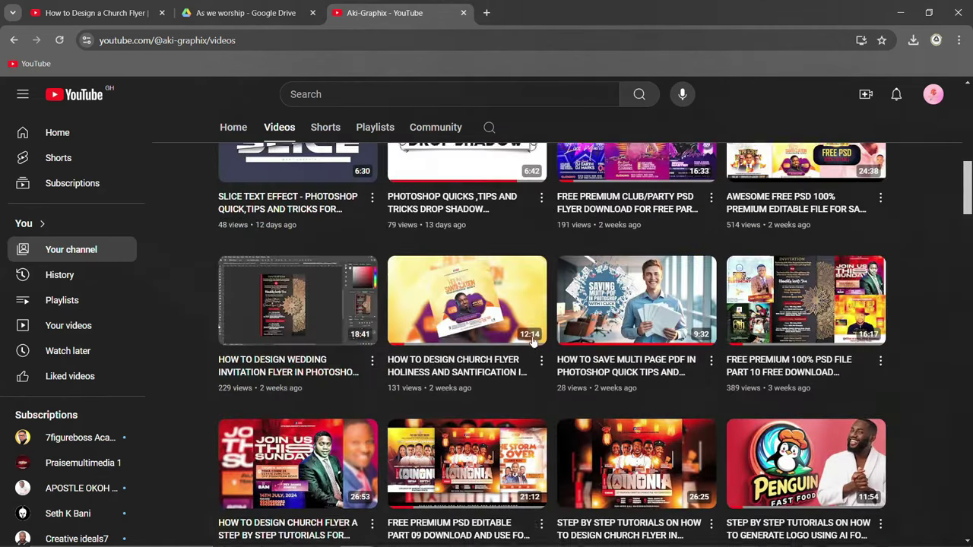
scroll(535, 342, "up", 6)
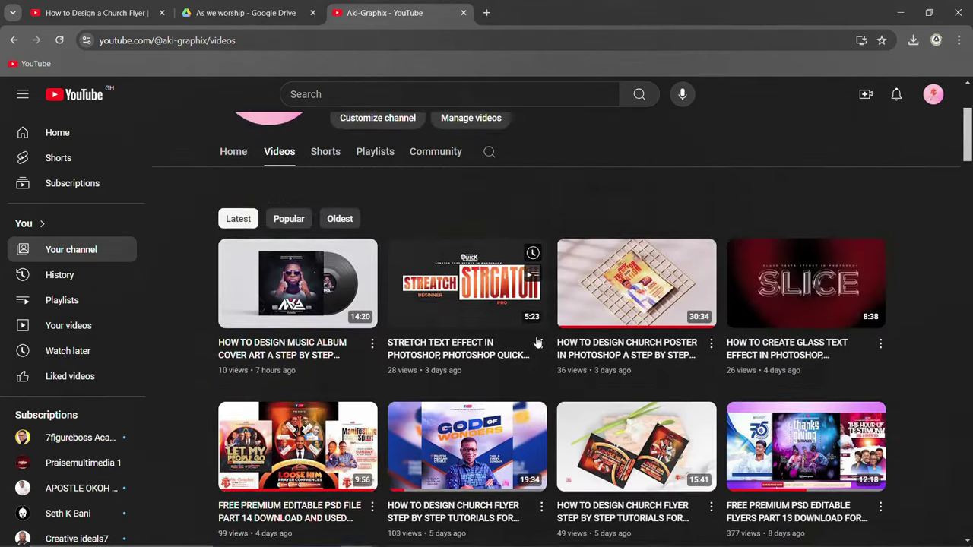
scroll(536, 343, "up", 3)
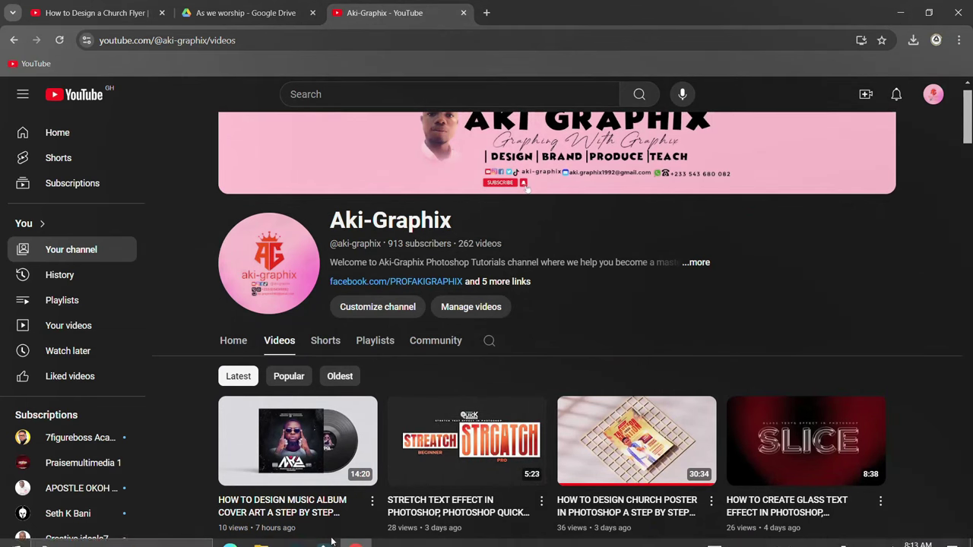
- Compare the Spiritual Tribunal flyer with the zoomed flyer mockup, ending on the SPIRITUAL TRIBUNAL tab
left_click(292, 535)
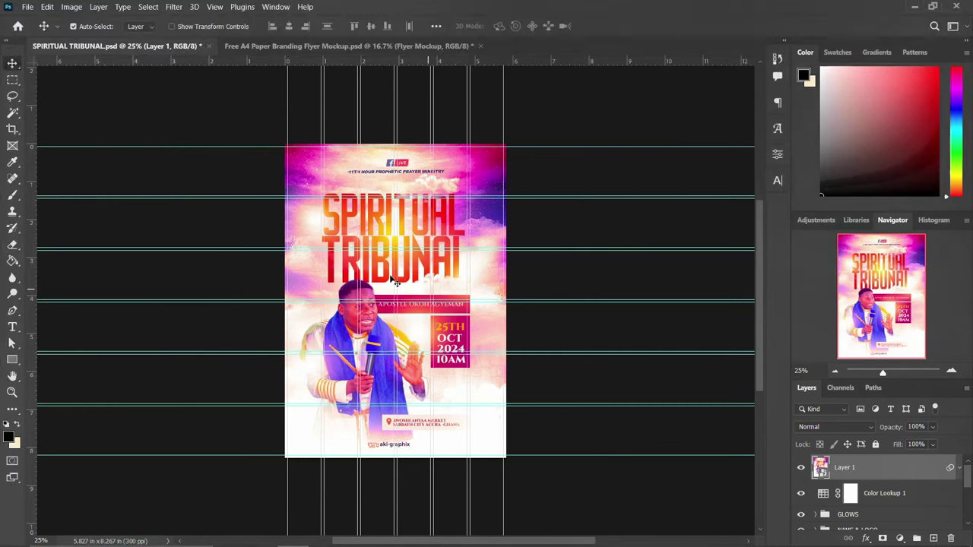
left_click(452, 46)
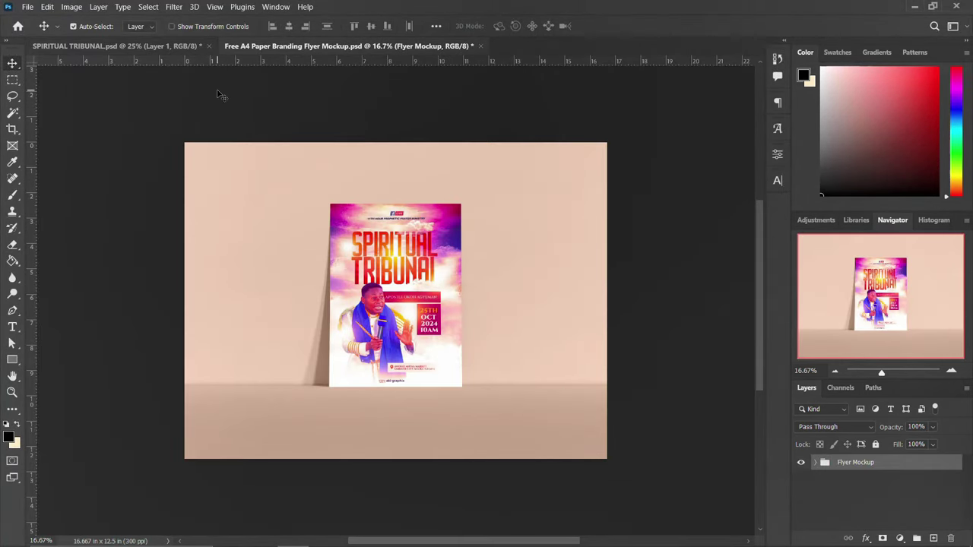
left_click(175, 44)
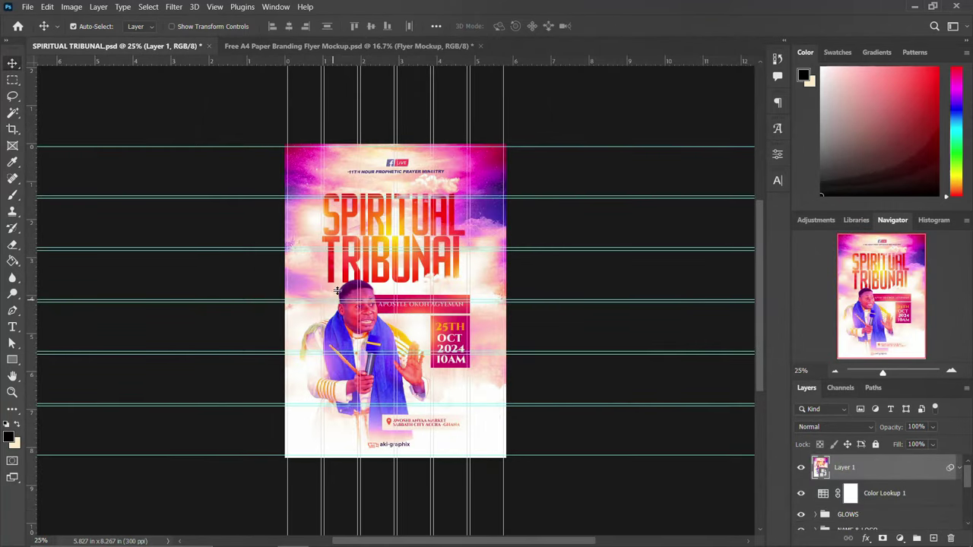
left_click(420, 47)
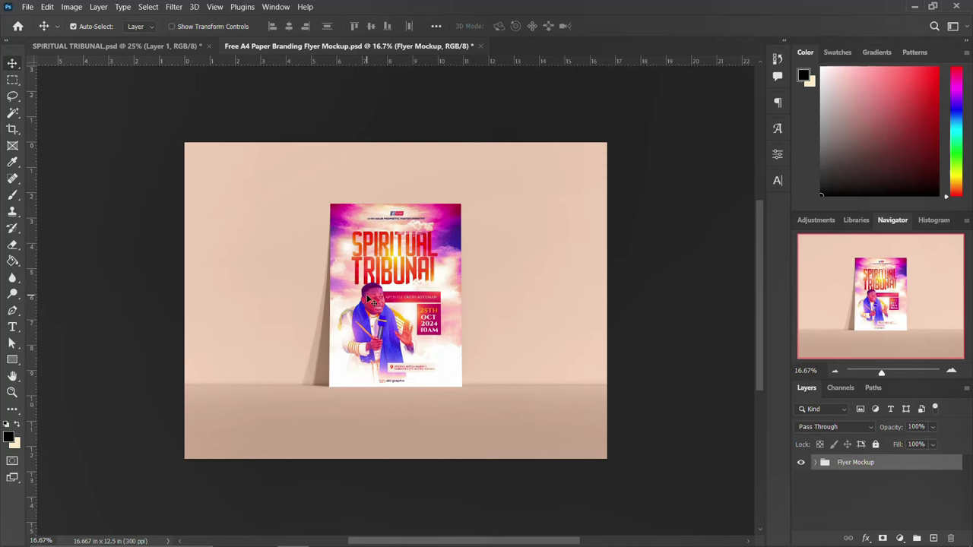
scroll(373, 303, "up", 2)
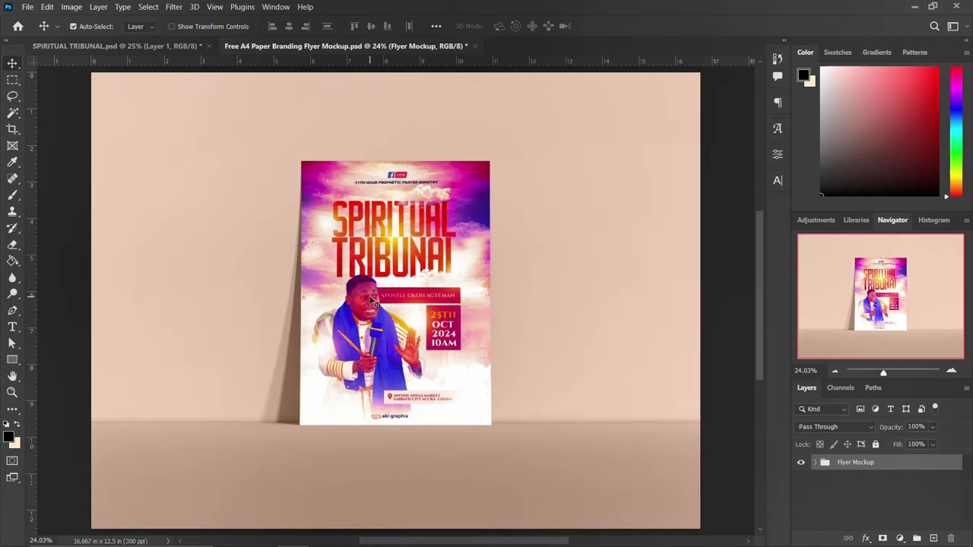
scroll(372, 301, "down", 2)
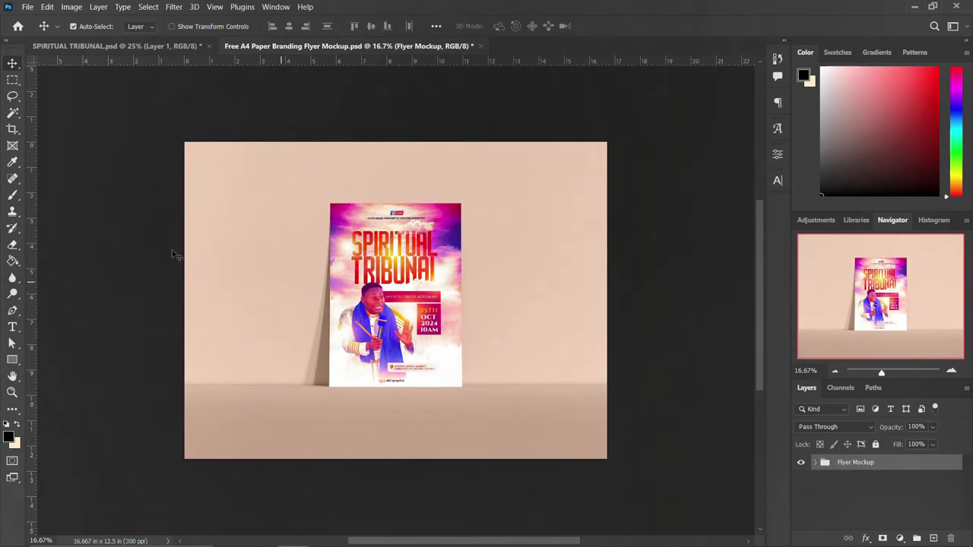
left_click(169, 47)
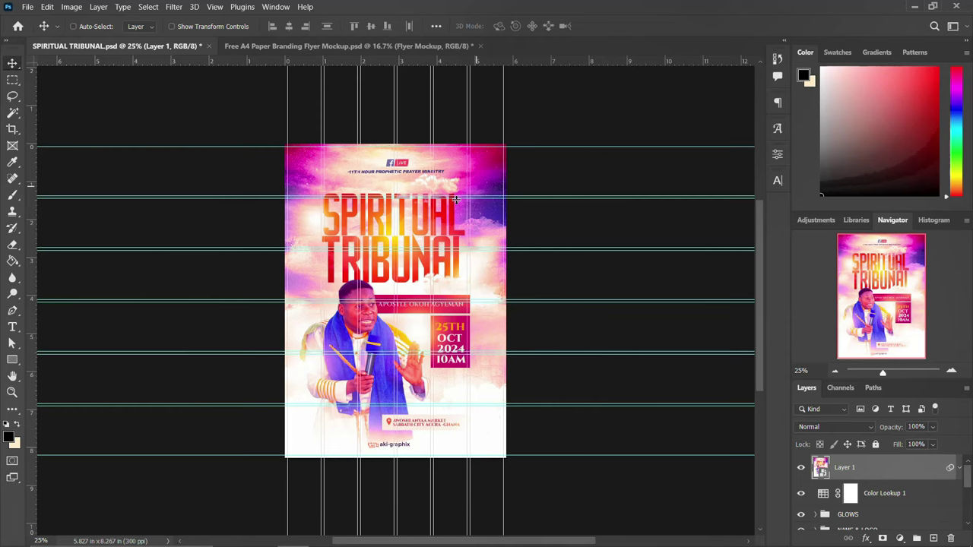
- Create an A5 148 × 210 mm RGB document named 'CHURCH FLYER SPIRITUAL TRIBUNAL'
key("ctrl+n")
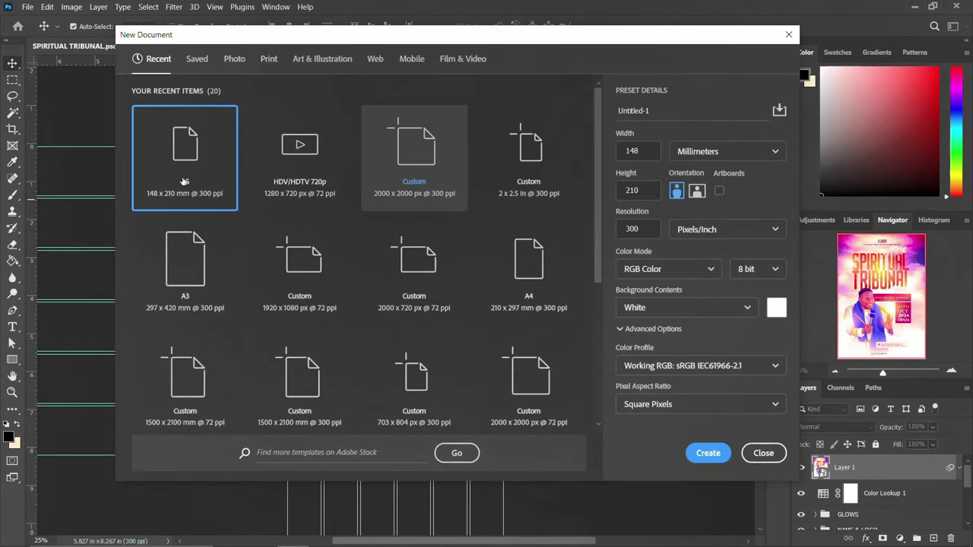
double_click(147, 138)
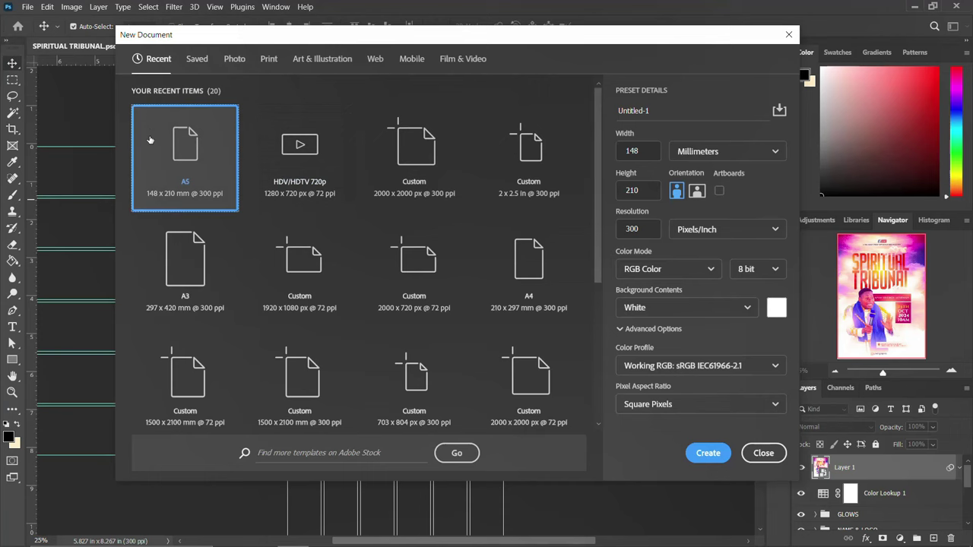
left_click(268, 59)
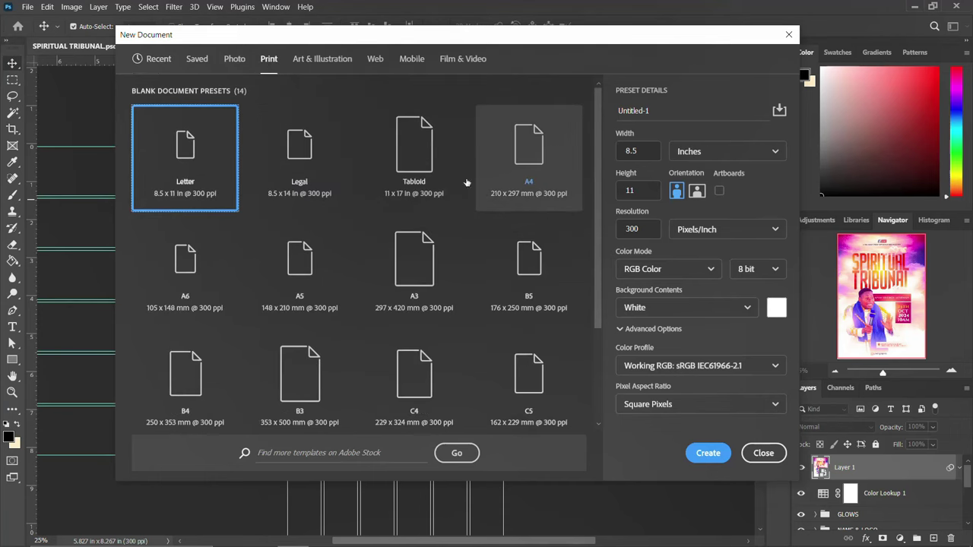
left_click(293, 278)
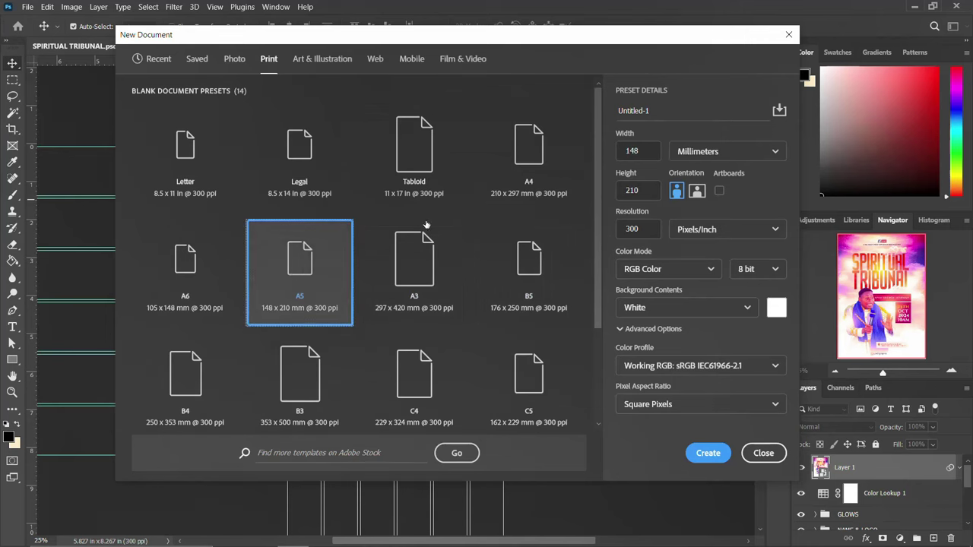
left_click(619, 110)
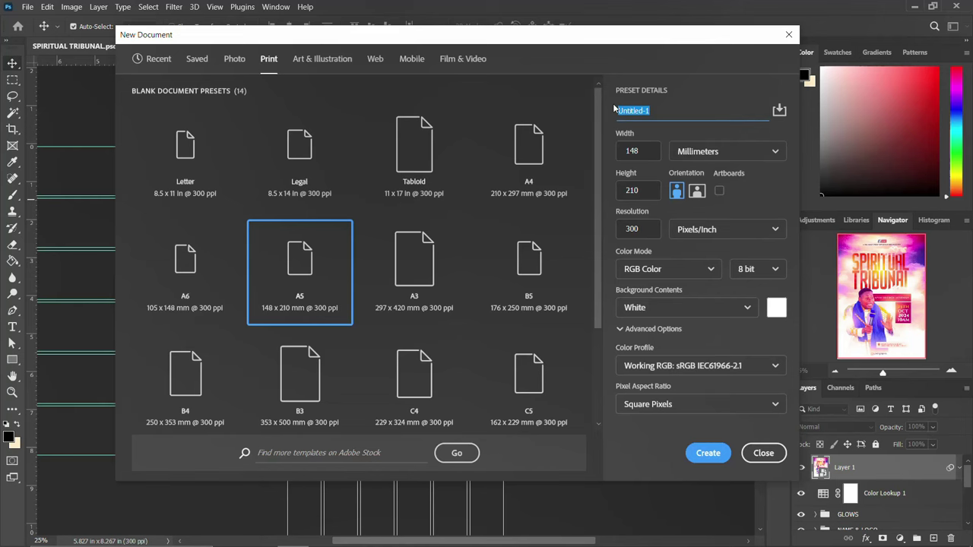
type("CHURCH FLYER SPIRITUAL TRIBUNAL")
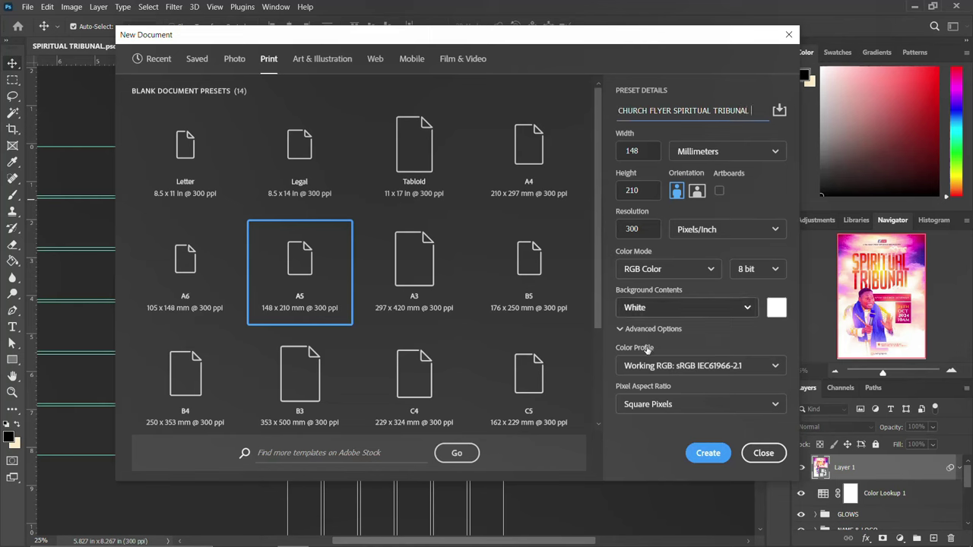
left_click(663, 276)
left_click(654, 354)
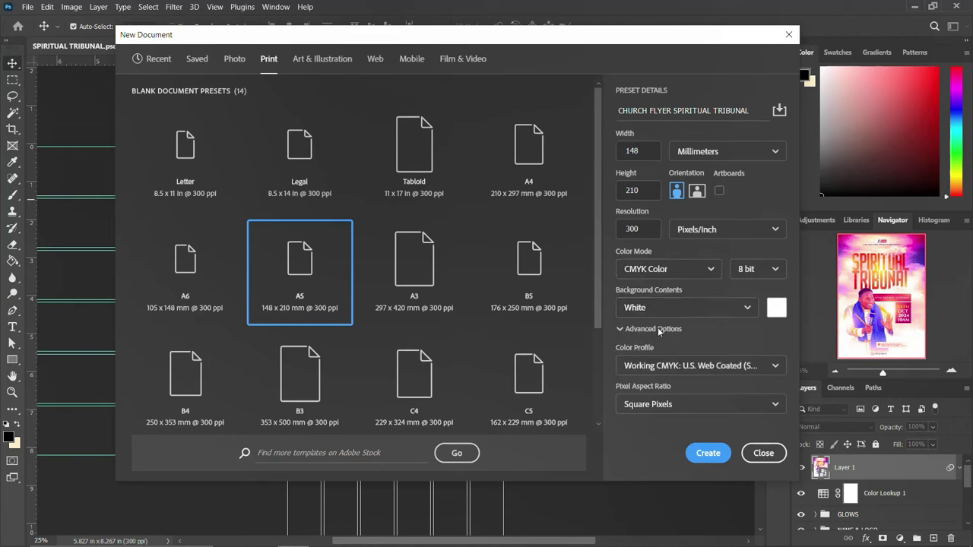
left_click(672, 272)
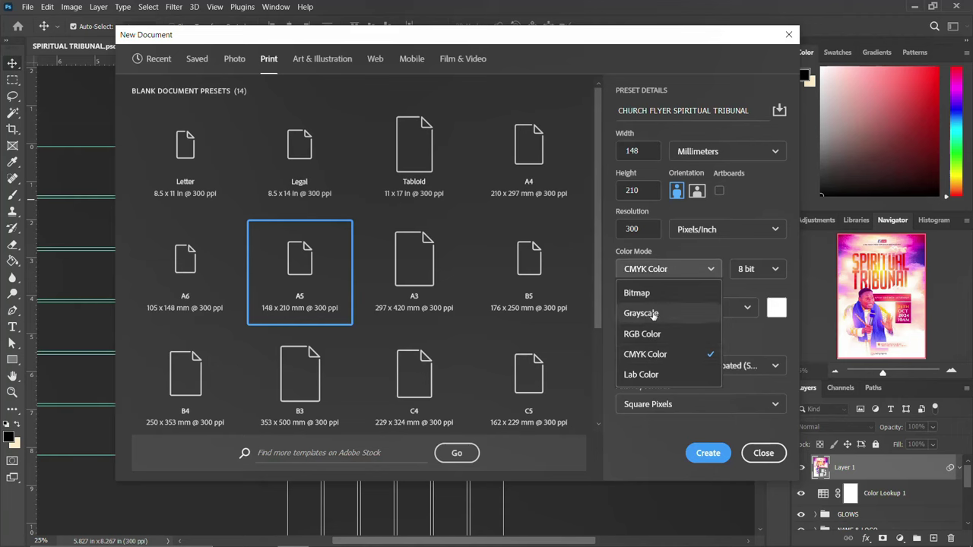
left_click(651, 334)
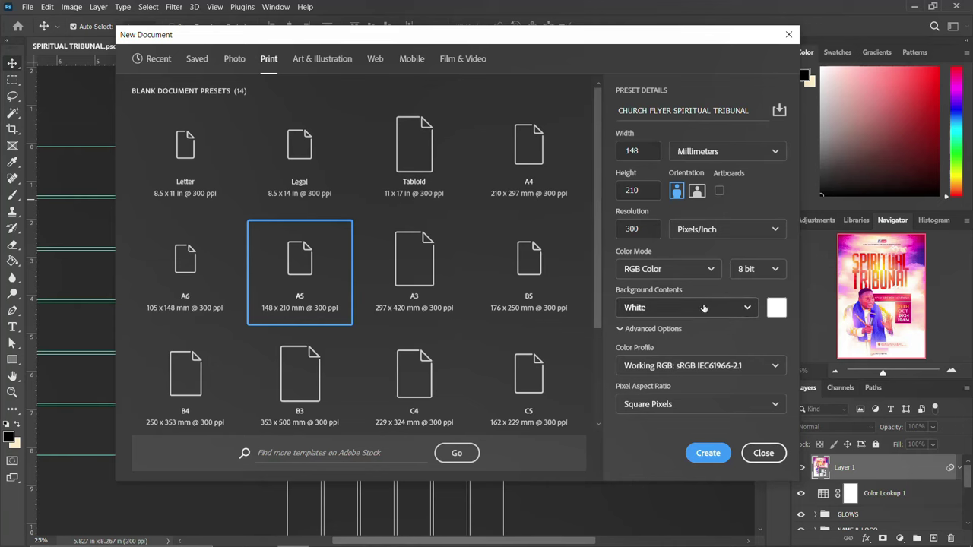
left_click(708, 453)
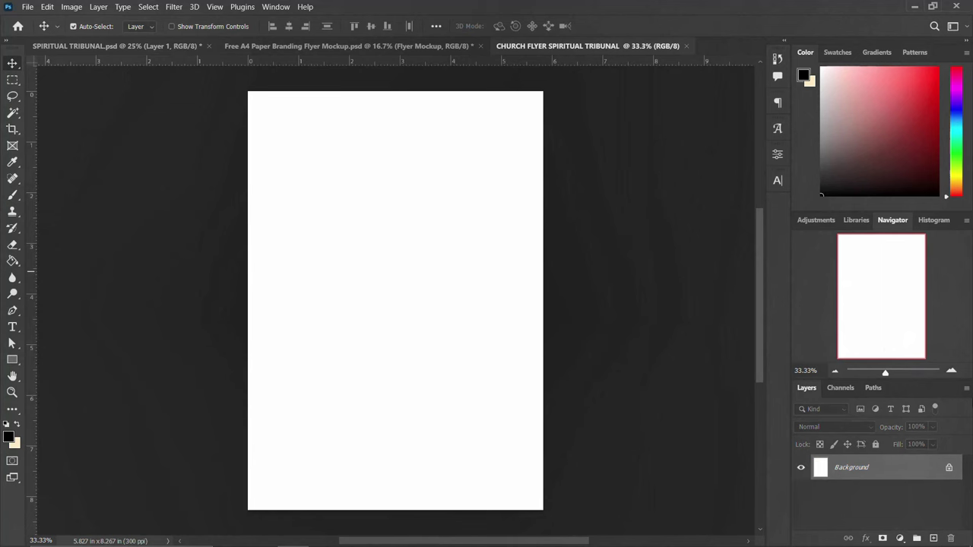
- Unlock the Background as Layer 0 and add a 6-column, 6-row guide layout
left_click(949, 467)
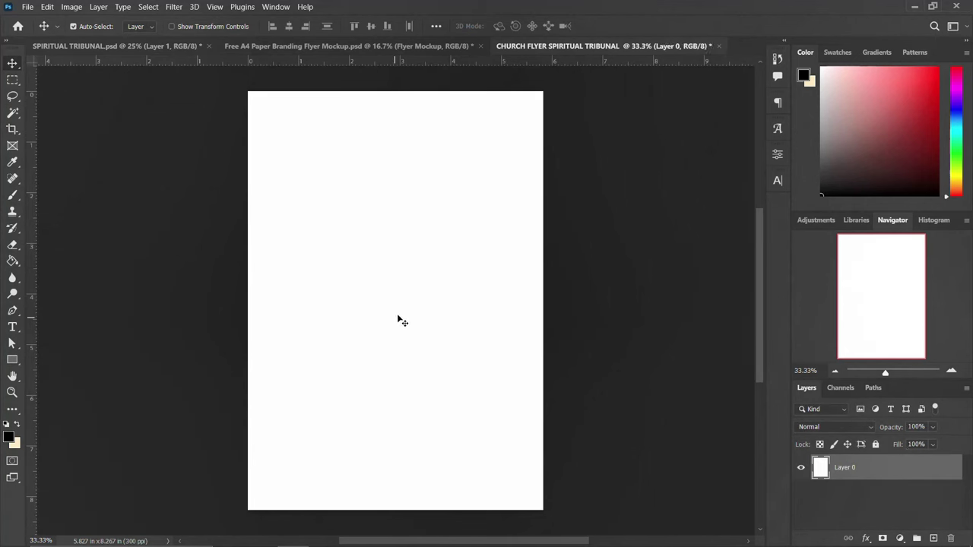
left_click(215, 7)
mouse_move(278, 325)
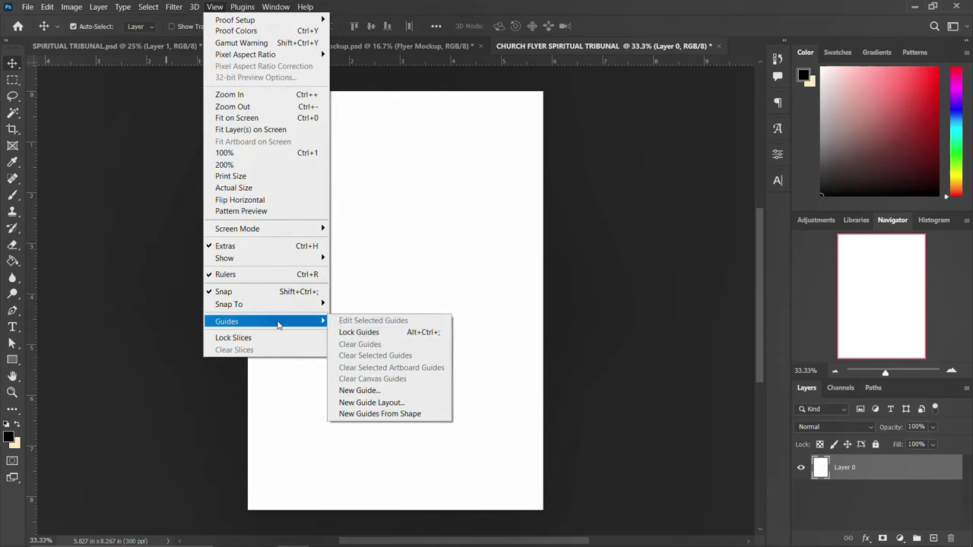
left_click(384, 403)
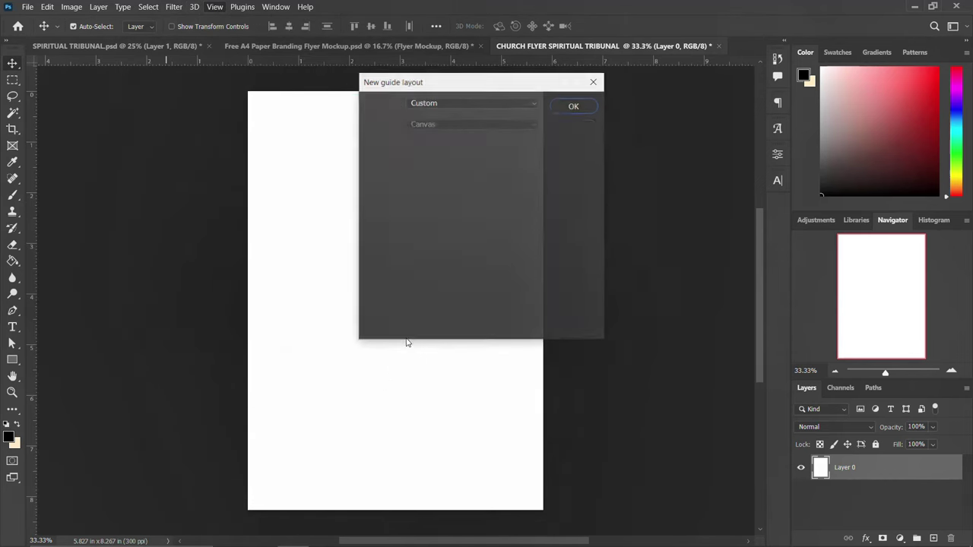
left_click_drag(425, 206, 397, 217)
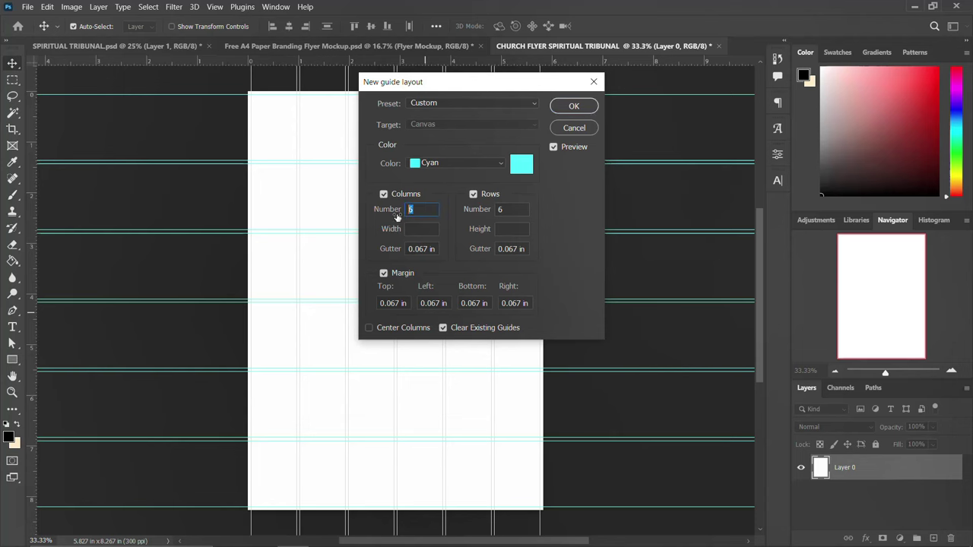
double_click(516, 209)
left_click(574, 106)
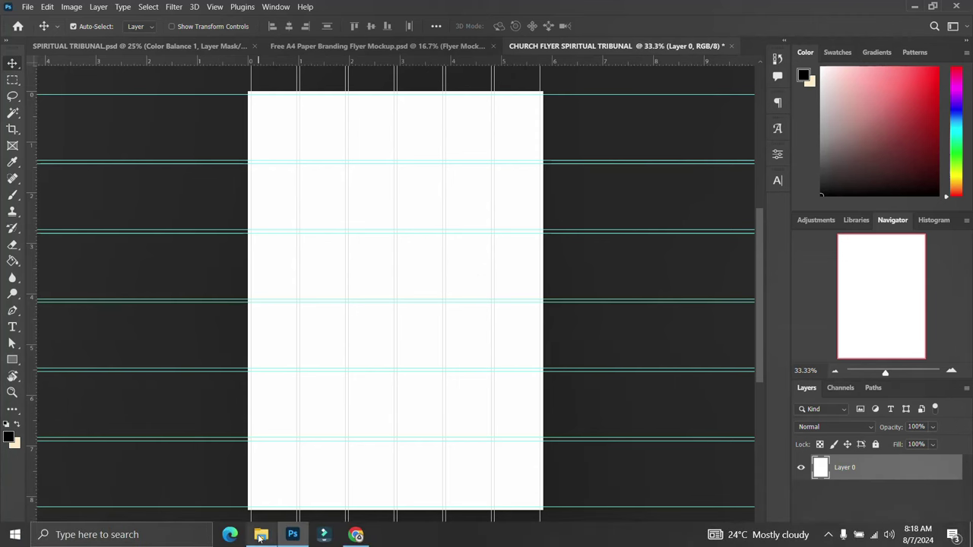
- Place the pale sky image on the flyer, stretched to the left and right page edges
left_click(261, 536)
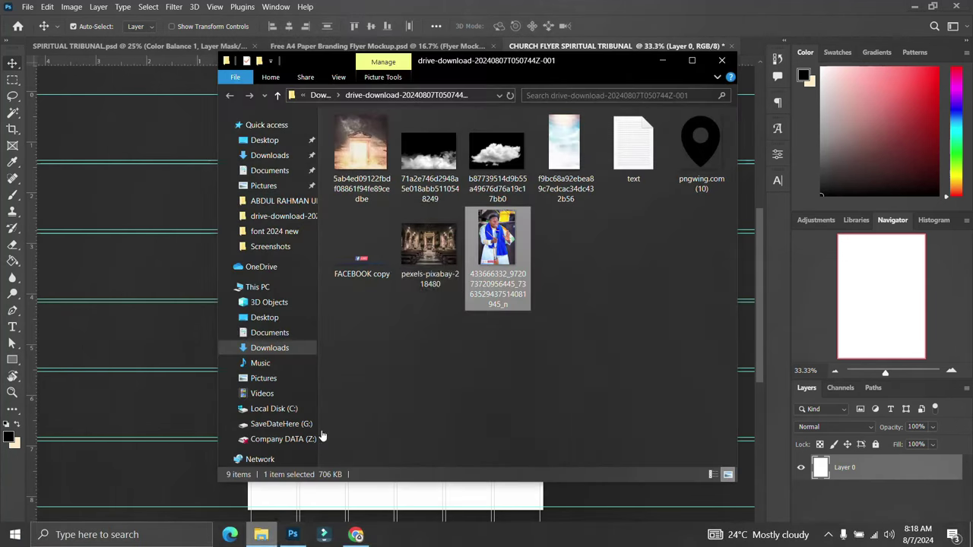
left_click(567, 152)
left_click_drag(569, 142, 137, 340)
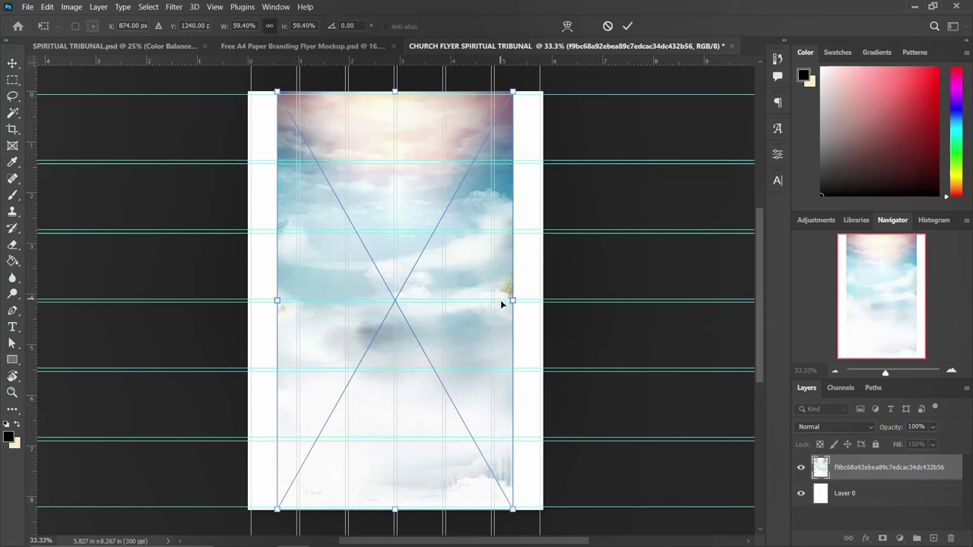
left_click_drag(519, 299, 544, 303)
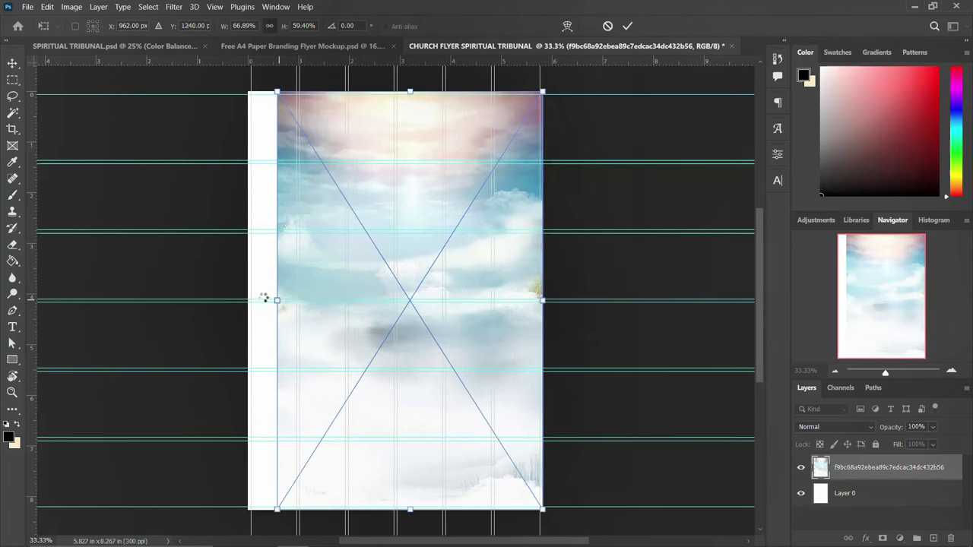
left_click_drag(251, 293, 242, 294)
- Tint the sky with a clipped Color Balance layer: Red +76, Green -74, Blue 10
key("Return")
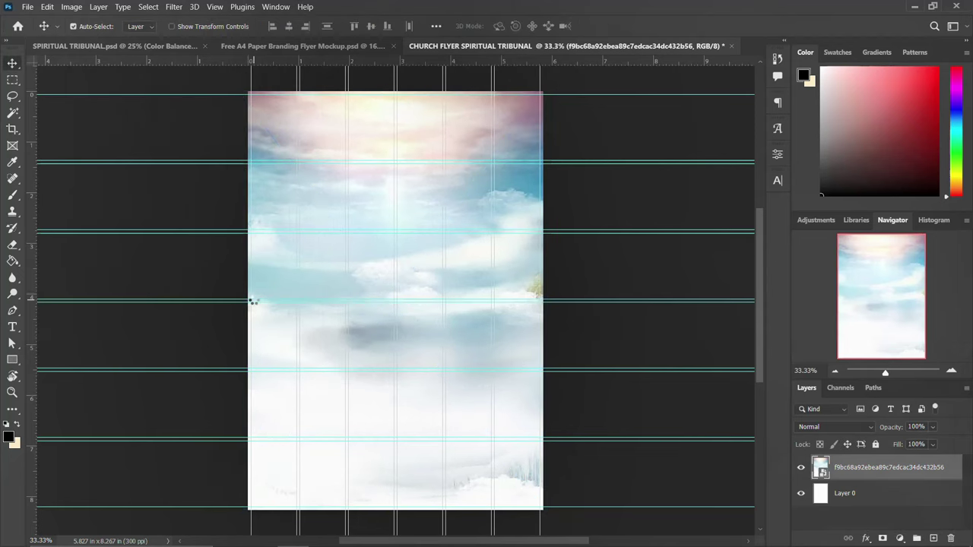
left_click(903, 538)
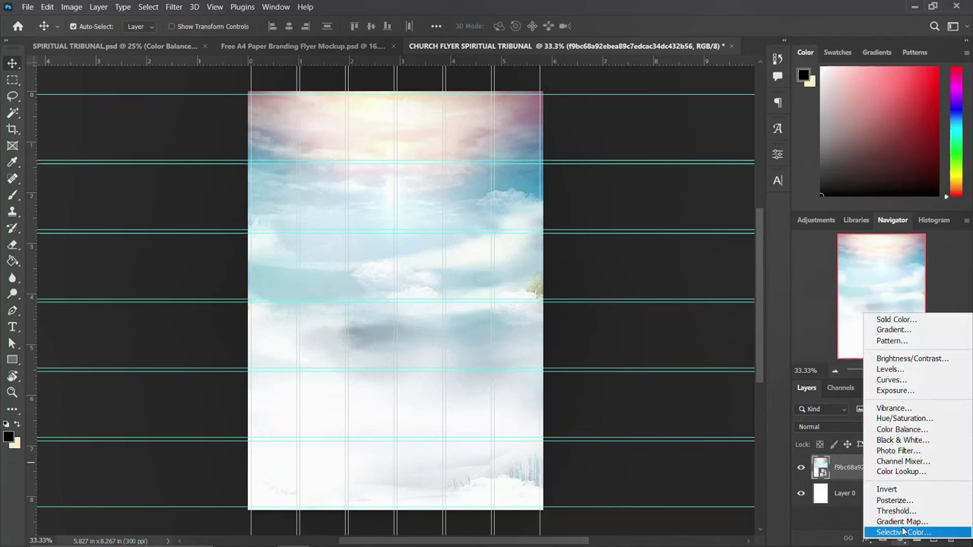
left_click(916, 430)
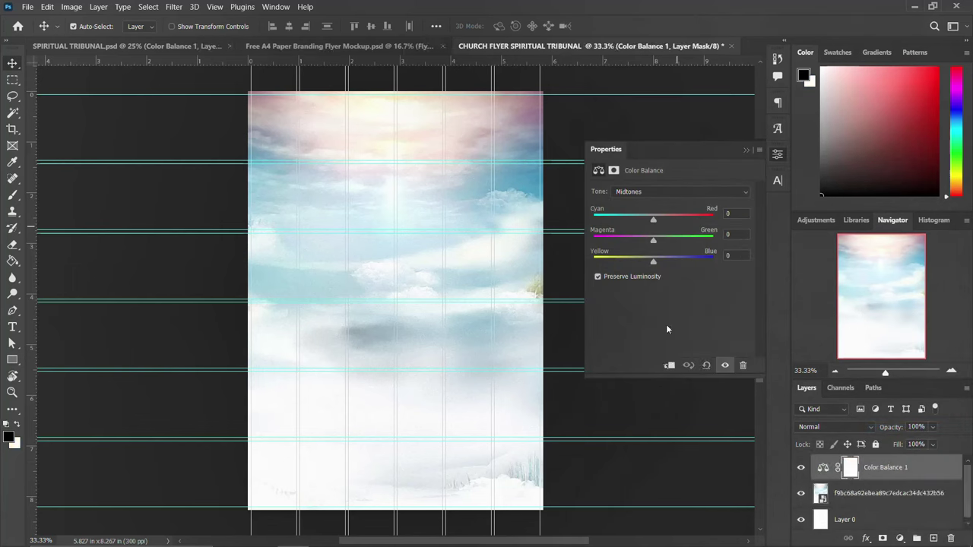
left_click(670, 365)
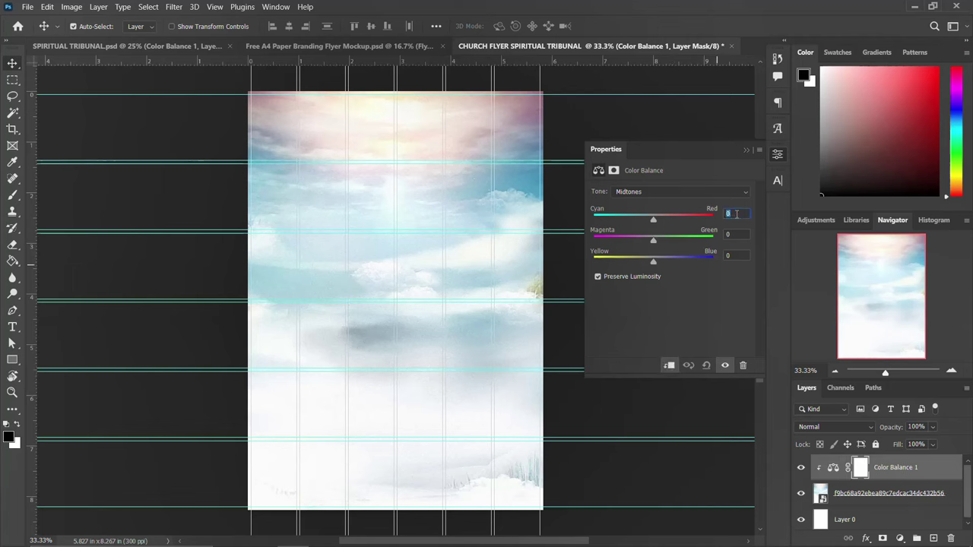
type("76")
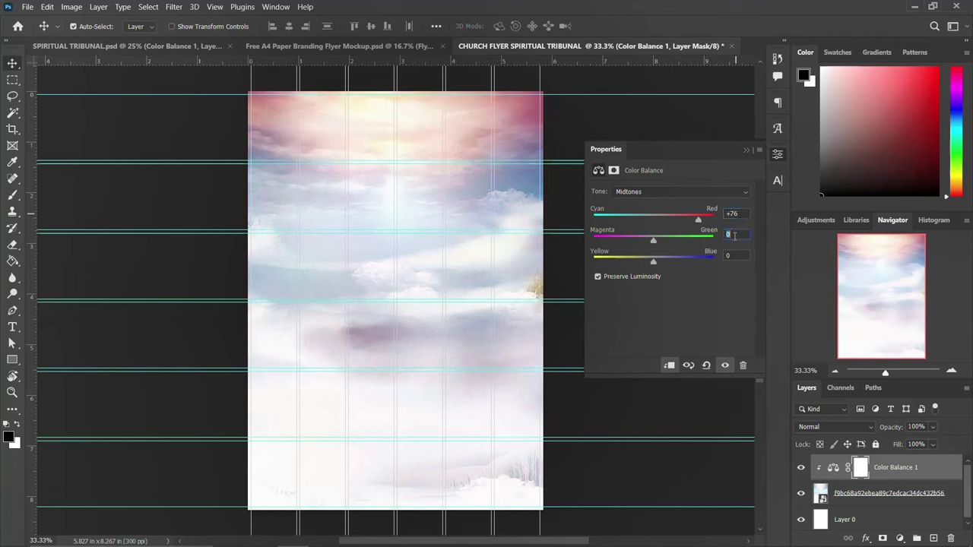
left_click(734, 236)
type("-74")
left_click(738, 256)
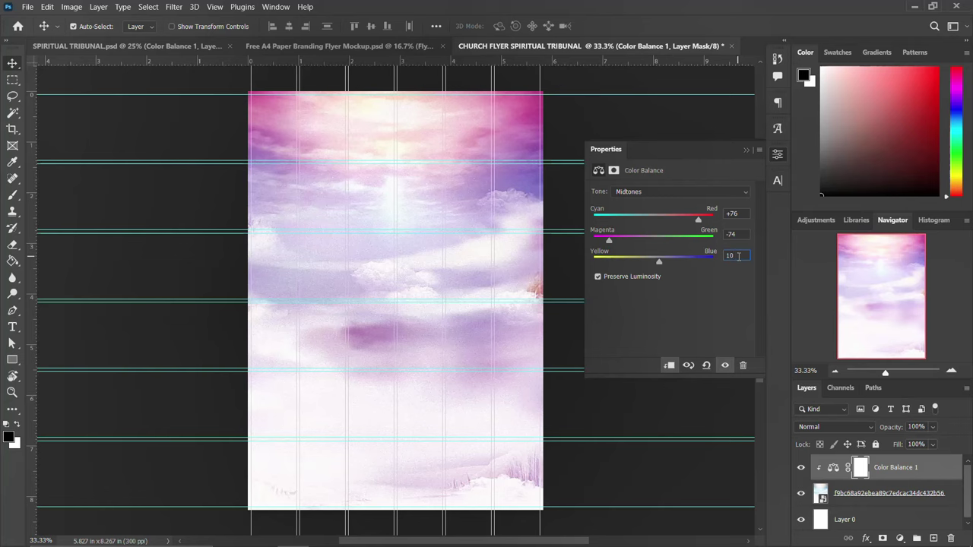
left_click(777, 156)
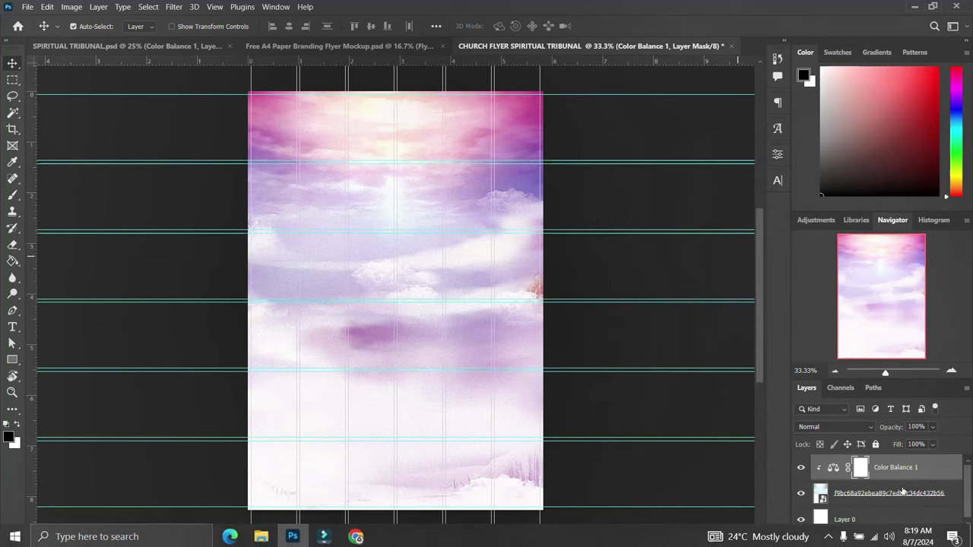
- Place the temple-gate image high on the flyer and set its blend mode to Overlay
left_click(263, 534)
left_click_drag(362, 151, 138, 297)
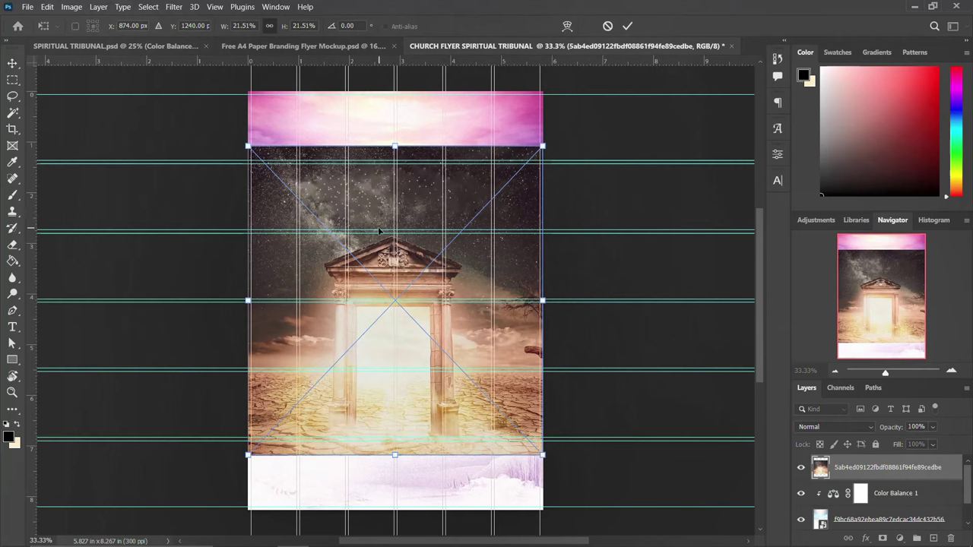
left_click_drag(413, 209, 413, 153)
key("Return")
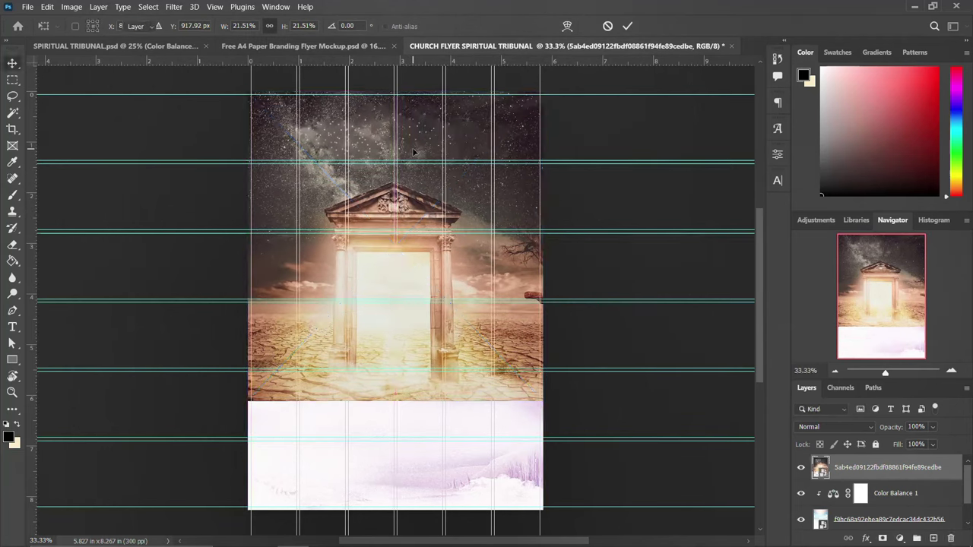
left_click(850, 427)
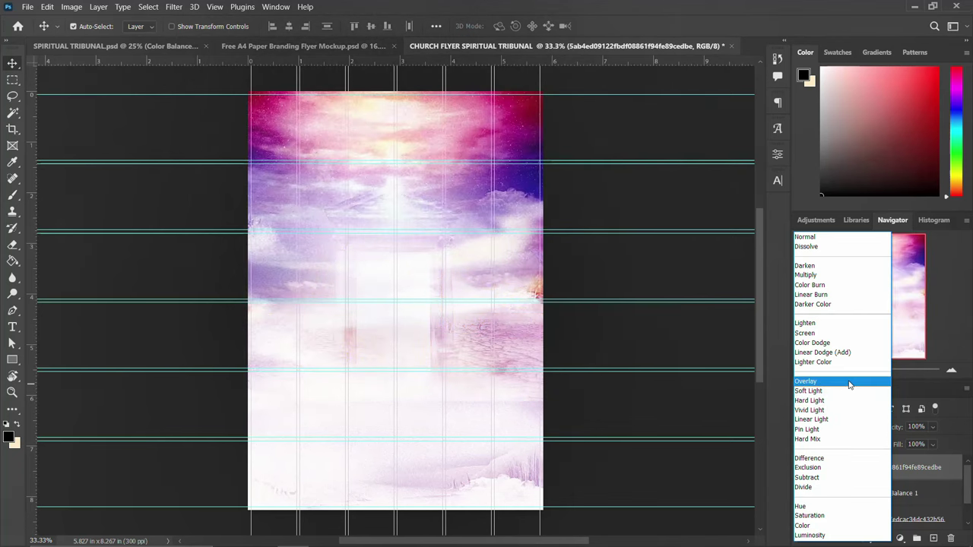
left_click(851, 383)
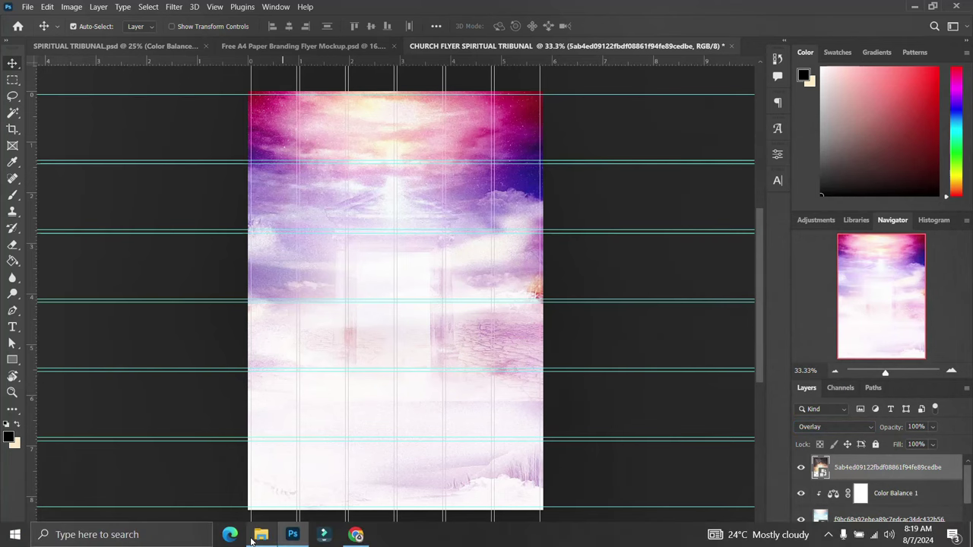
- Place the church interior photo in the lower half, blend it Overlay, and add a layer mask
left_click(255, 537)
left_click_drag(429, 242, 147, 438)
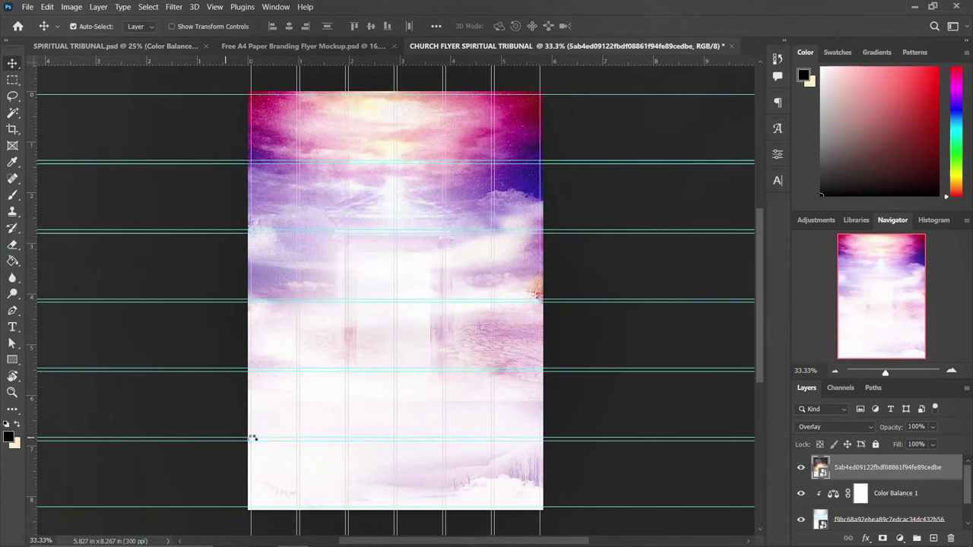
left_click_drag(409, 362, 407, 441)
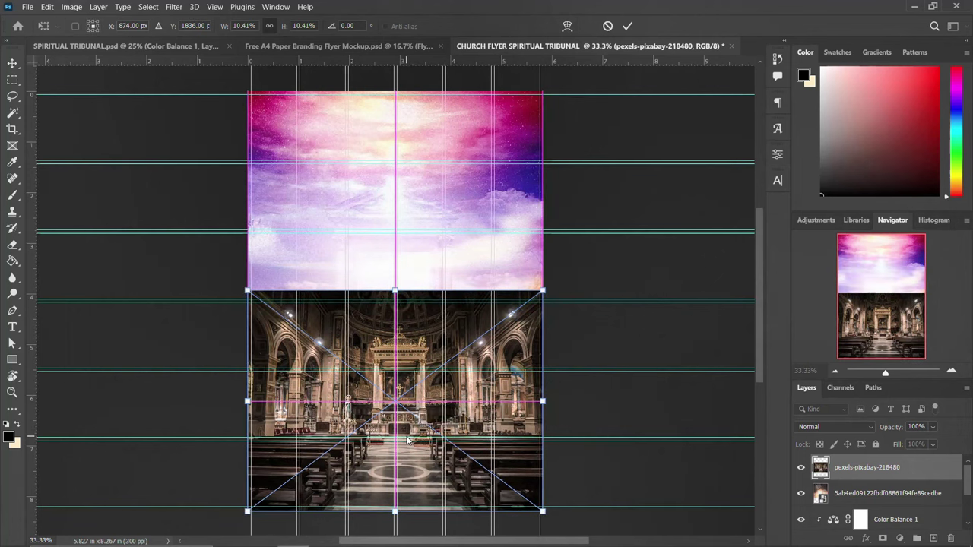
key("Return")
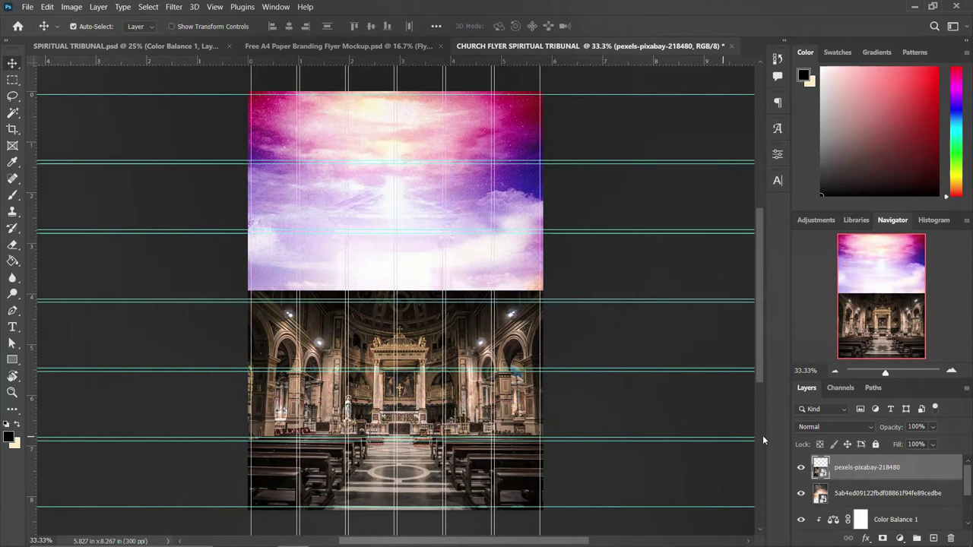
left_click(835, 428)
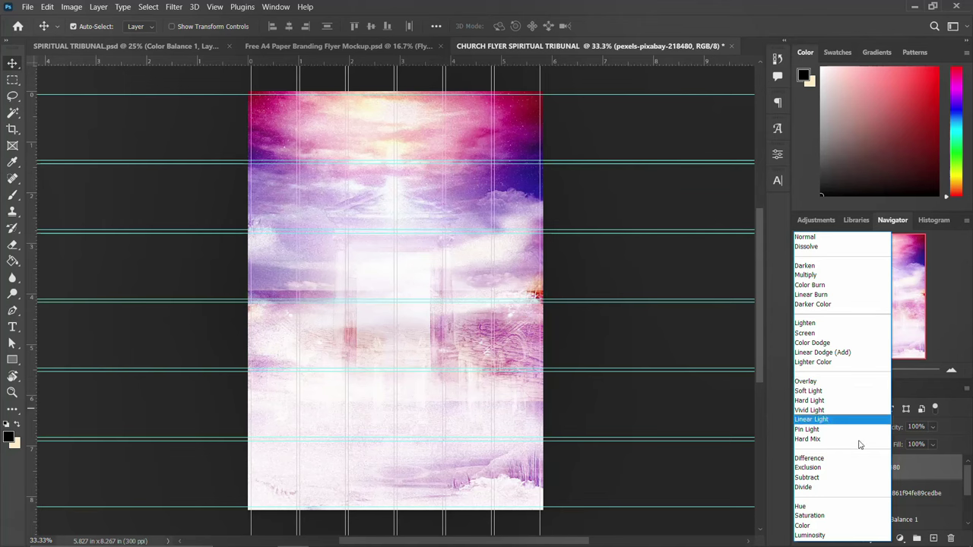
left_click(845, 381)
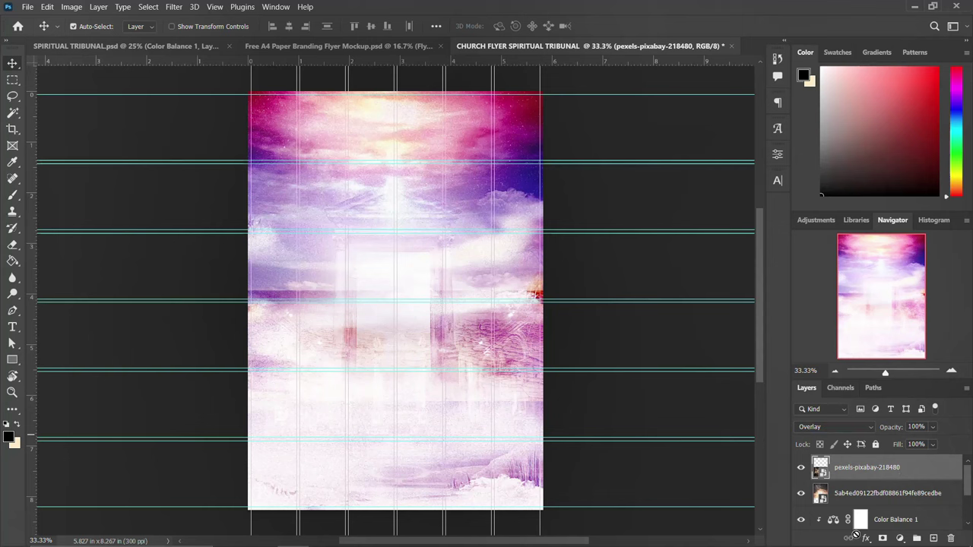
left_click(883, 538)
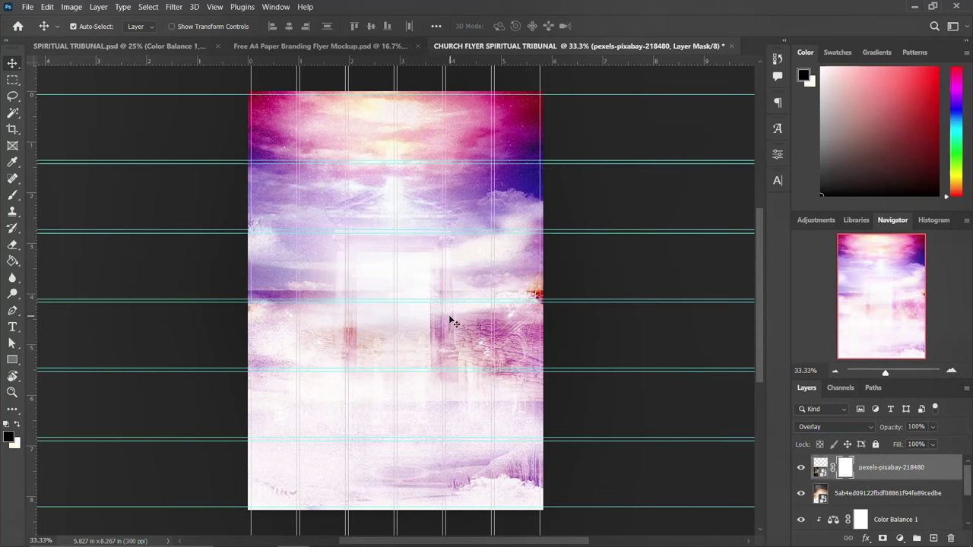
- Paint out part of the church photo's mask with a 700 brush, then select the background layers
key("b")
key("bracketleft")
key("bracketleft")
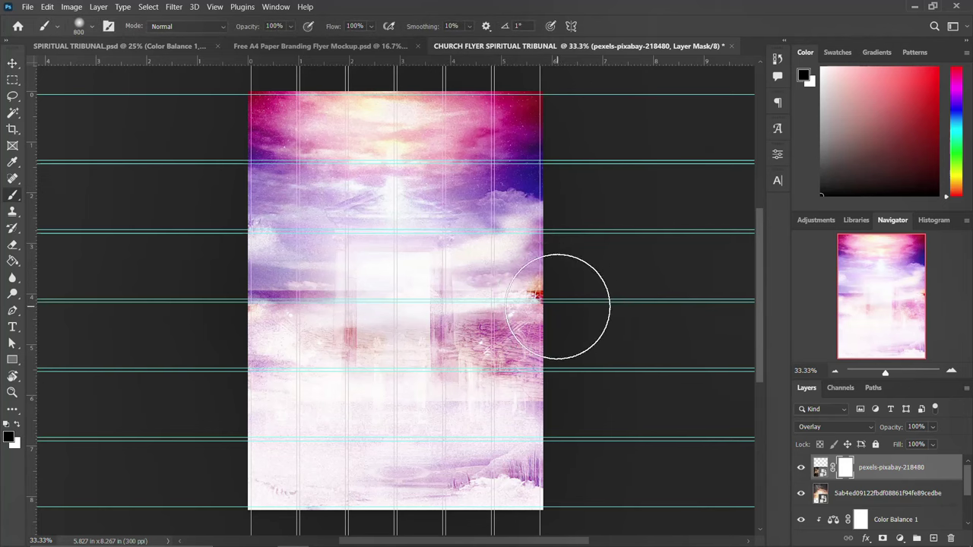
key("bracketleft")
left_click_drag(244, 298, 278, 293)
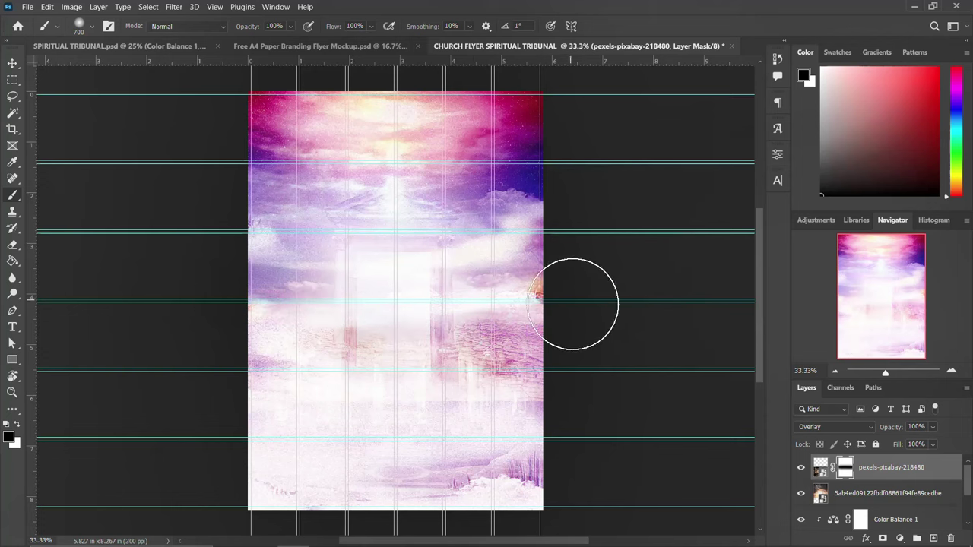
key("Return")
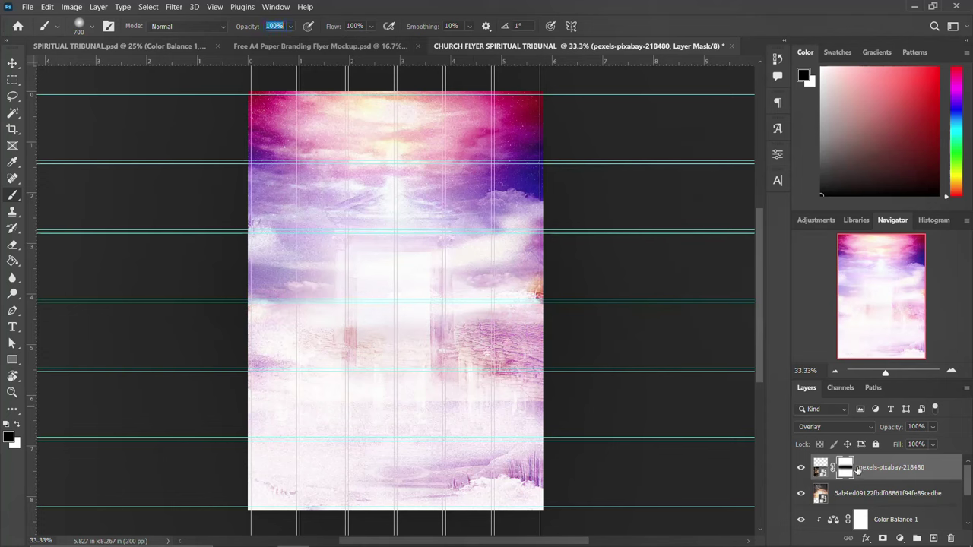
scroll(857, 470, "down", 2)
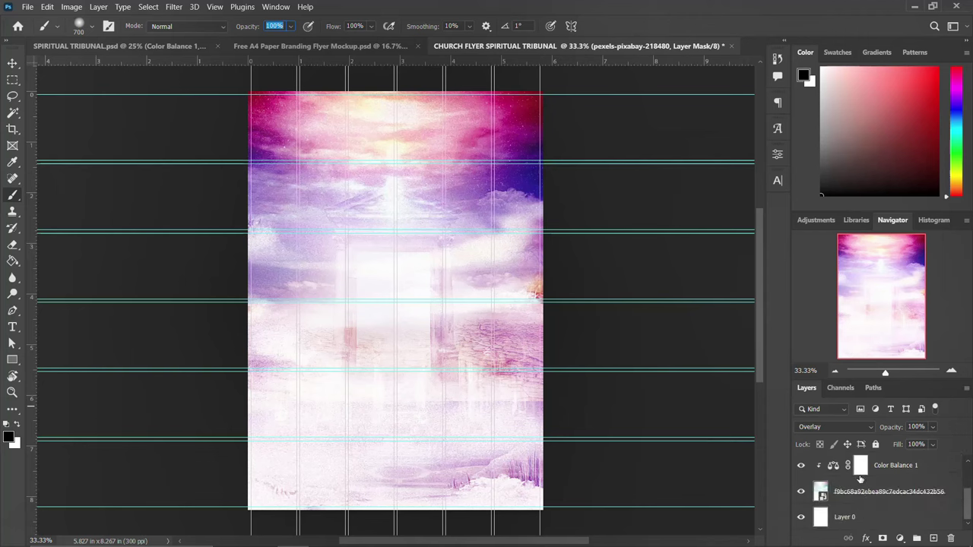
left_click(859, 524, "shift")
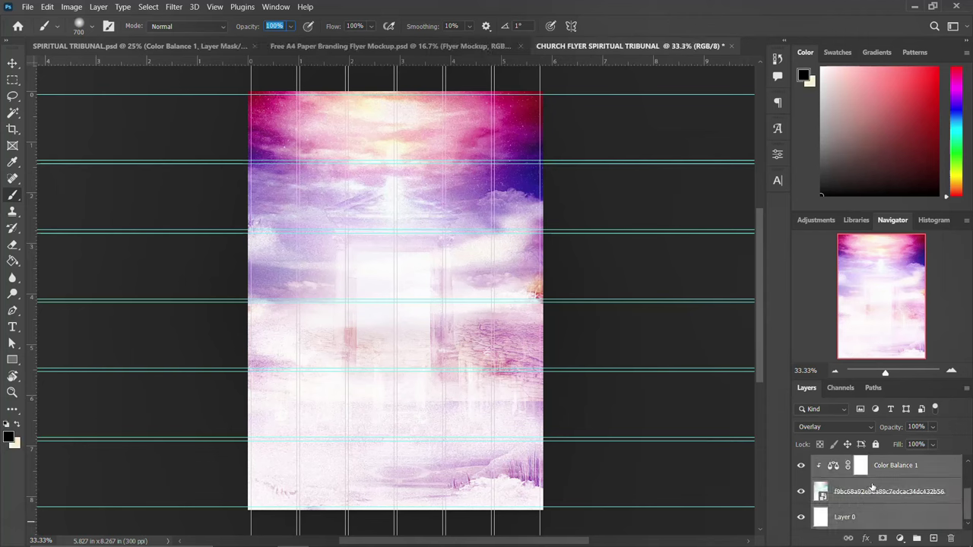
- Group the selected layers with Ctrl+G and name the group BACKGROUND
key("ctrl+g")
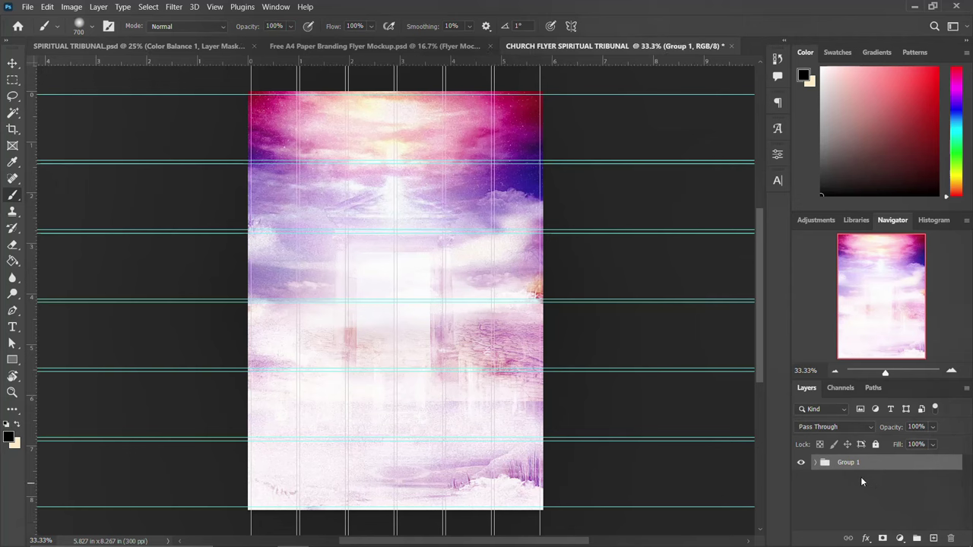
double_click(850, 463)
type("BACKGROUND")
key("Return")
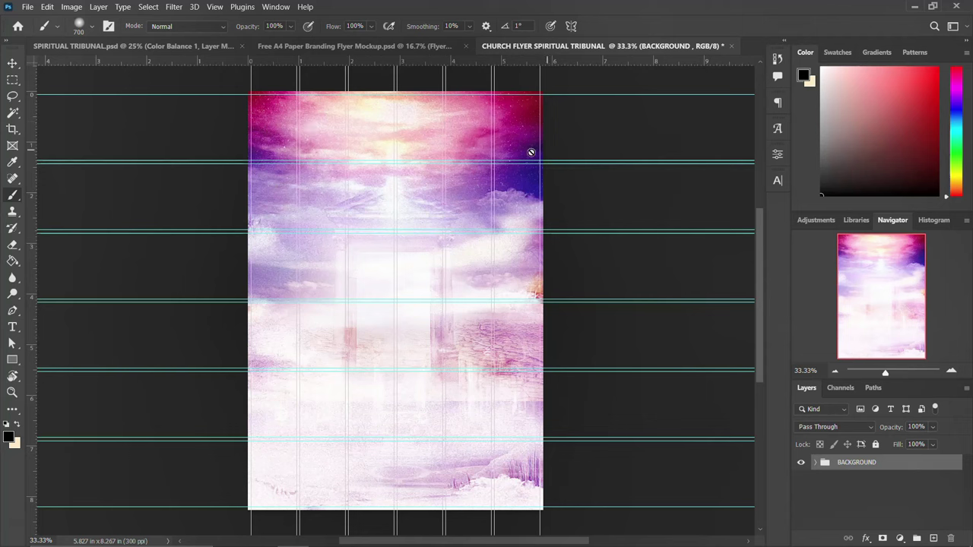
key("v")
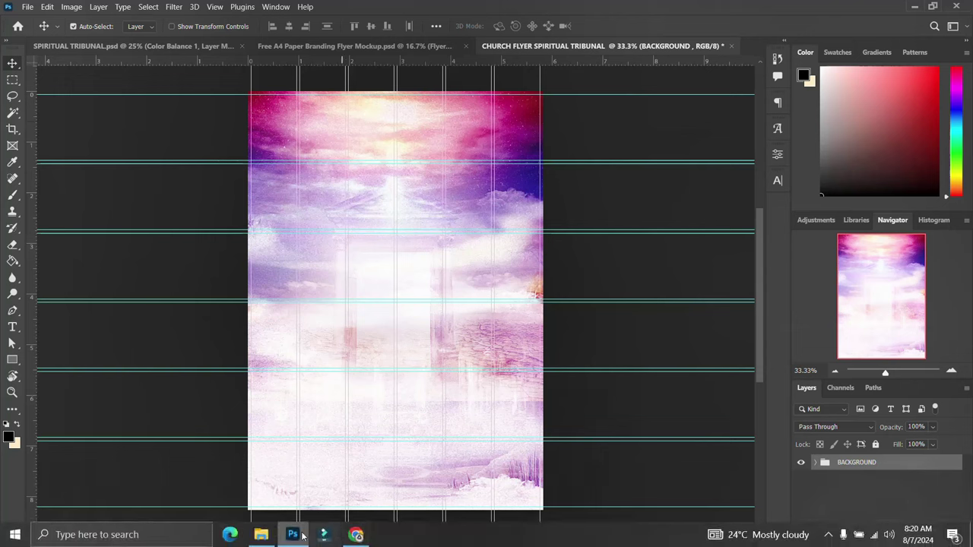
- Place the FACEBOOK copy image from File Explorer onto the flyer and move it to the top
left_click(261, 534)
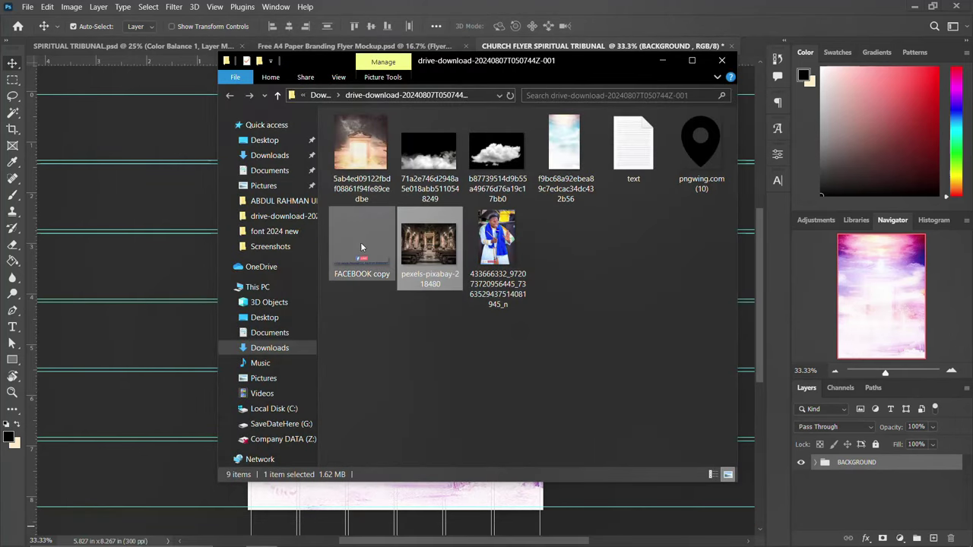
left_click_drag(362, 247, 170, 242)
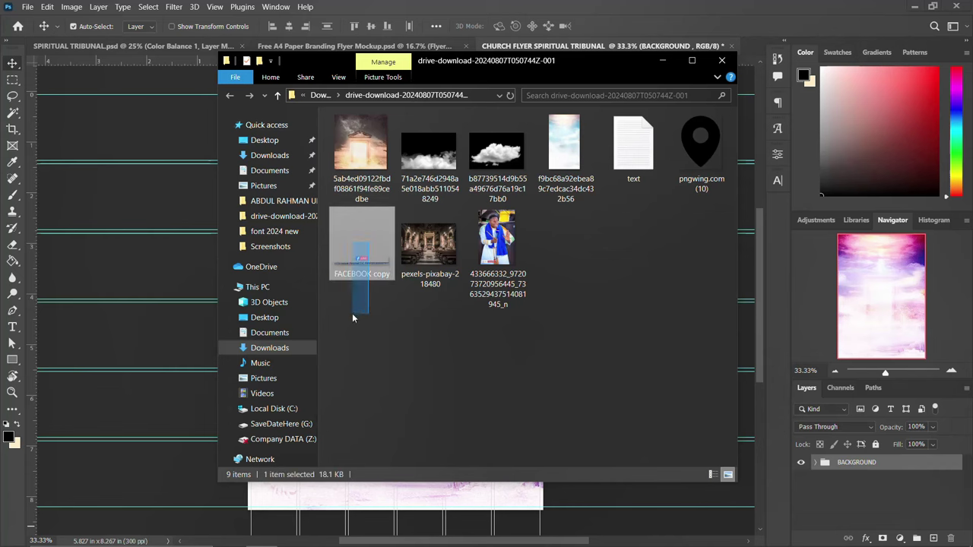
left_click(518, 264)
left_click(362, 247)
left_click(516, 314)
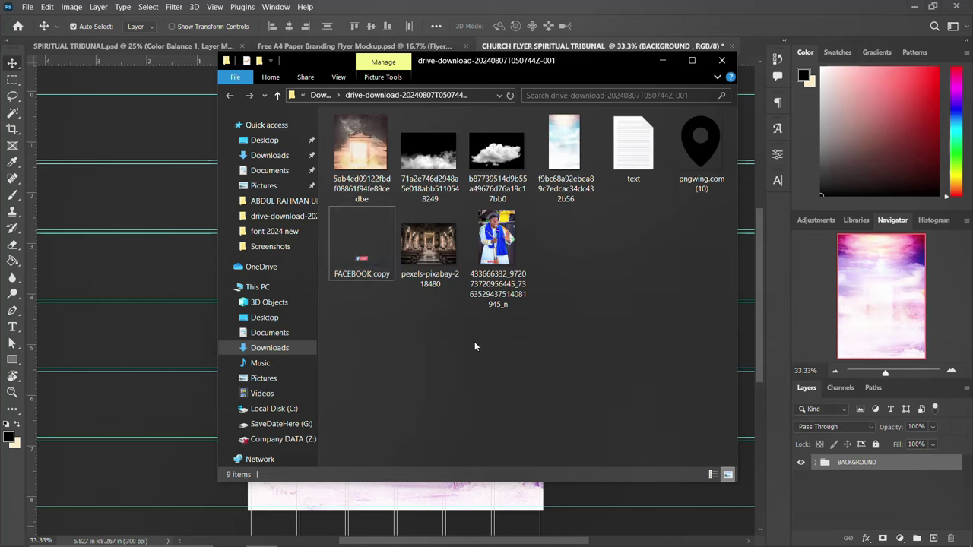
key("Up")
left_click(365, 247)
left_click_drag(372, 248, 363, 304)
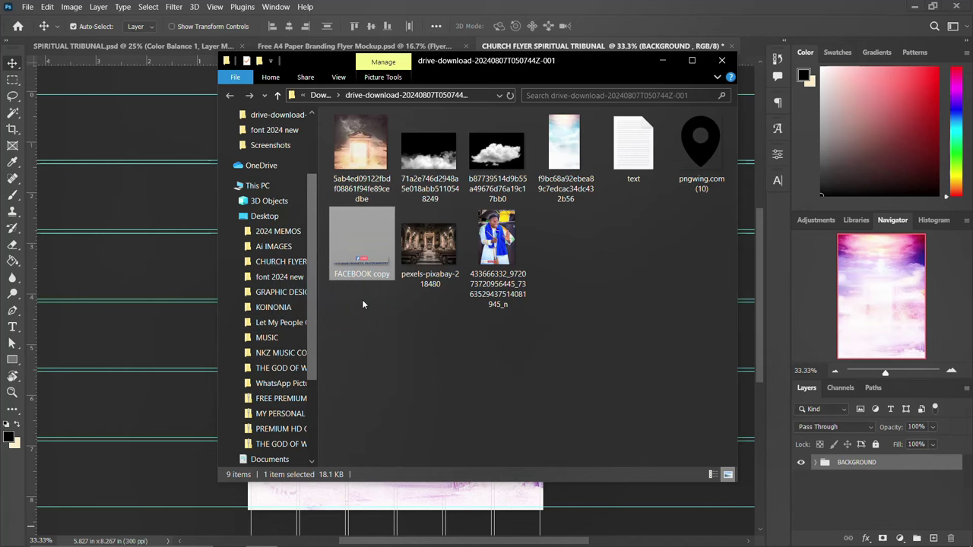
left_click_drag(372, 250, 357, 319)
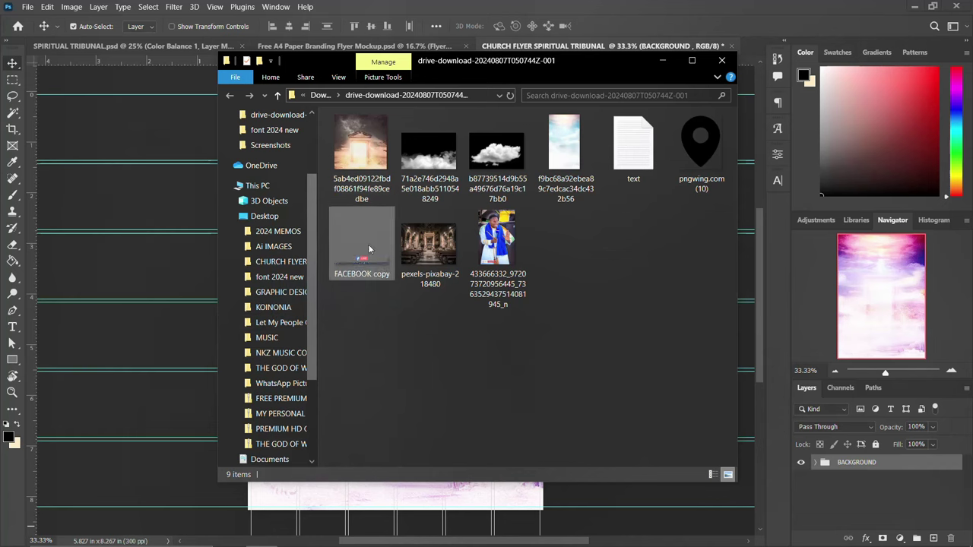
left_click(412, 318)
left_click_drag(367, 247, 143, 289)
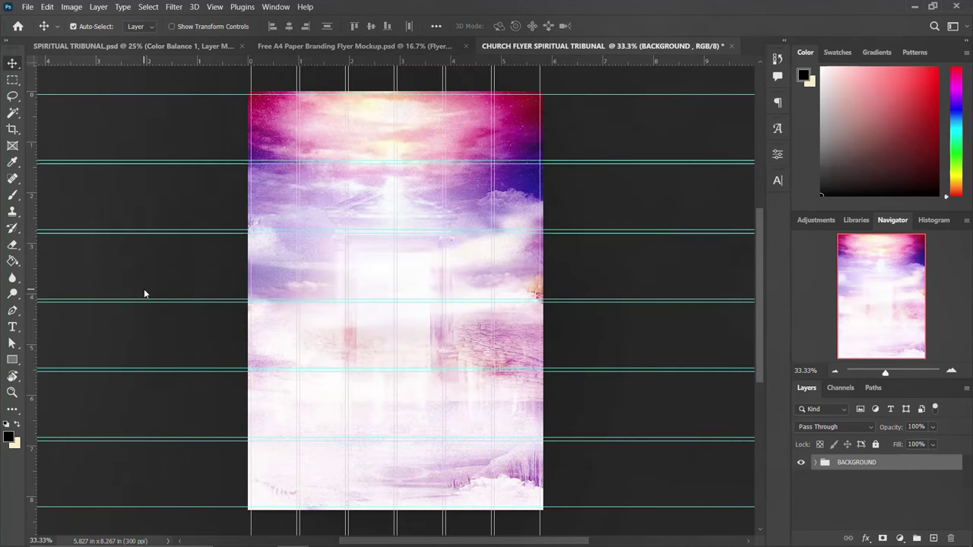
left_click_drag(388, 298, 393, 122)
key("Return")
- Centre the header image horizontally on the canvas and group it as LOGO
key("ctrl+a")
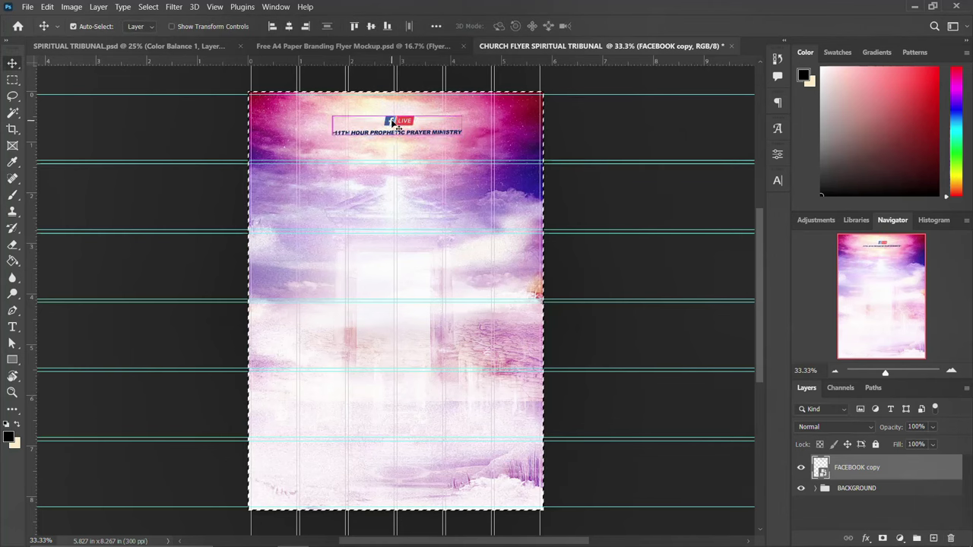
left_click(287, 26)
key("ctrl+d")
key("ctrl")
key("ctrl+g")
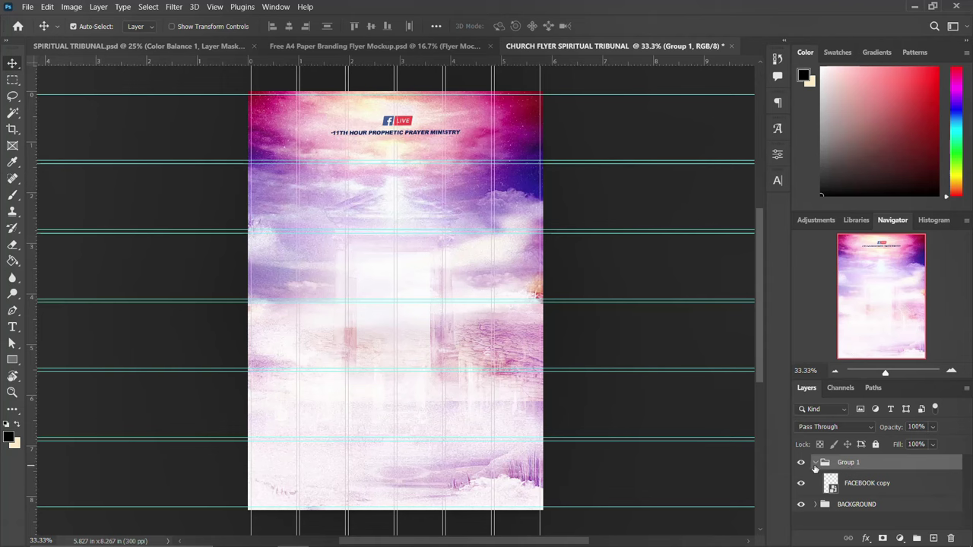
left_click(815, 463)
double_click(848, 462)
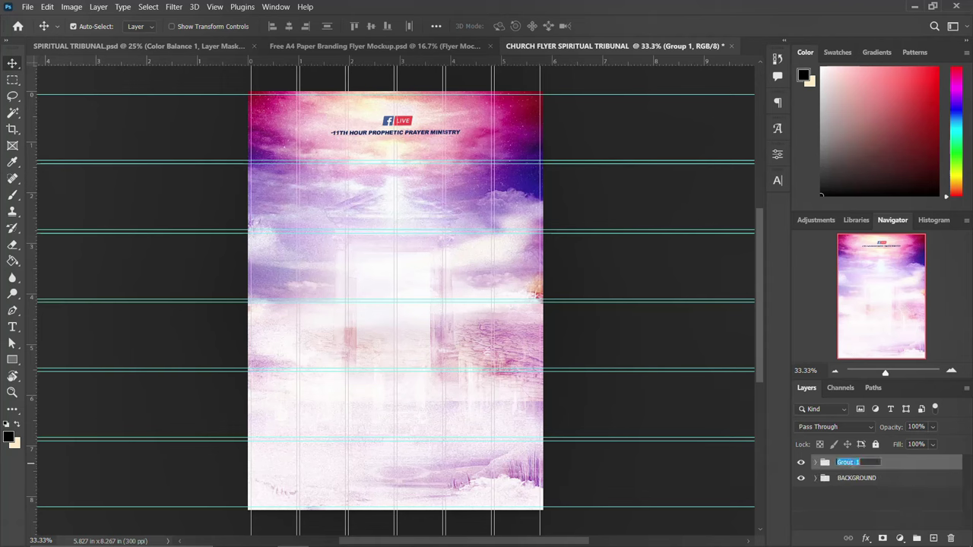
key("BackSpace")
key("Return")
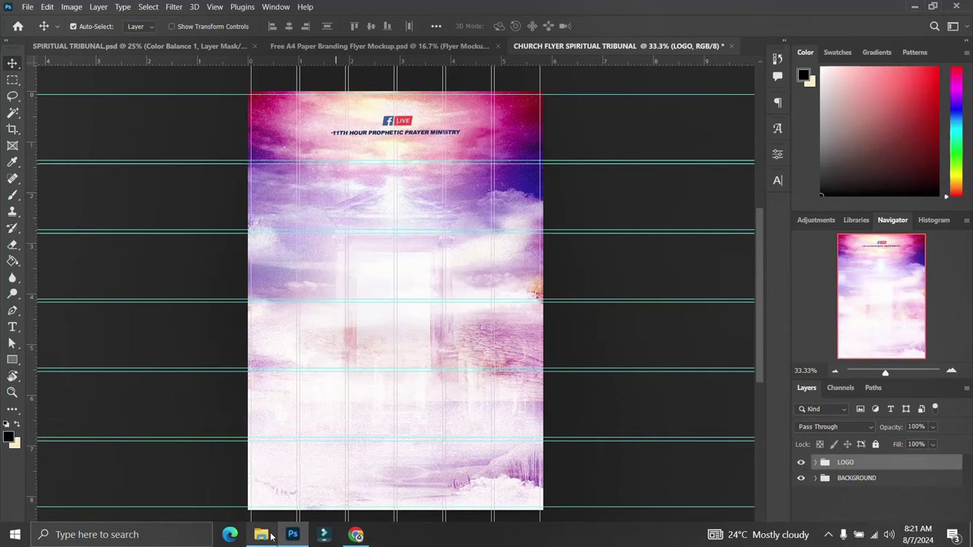
- Open text.txt from the flyer assets folder and pick out the word SPIRITUAL
left_click(261, 535)
left_click(621, 150)
double_click(622, 150)
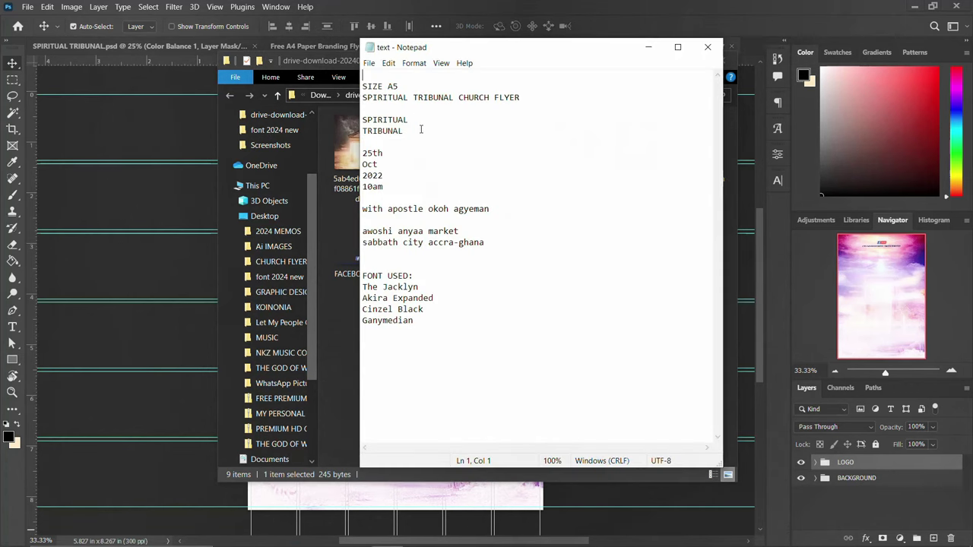
double_click(385, 120)
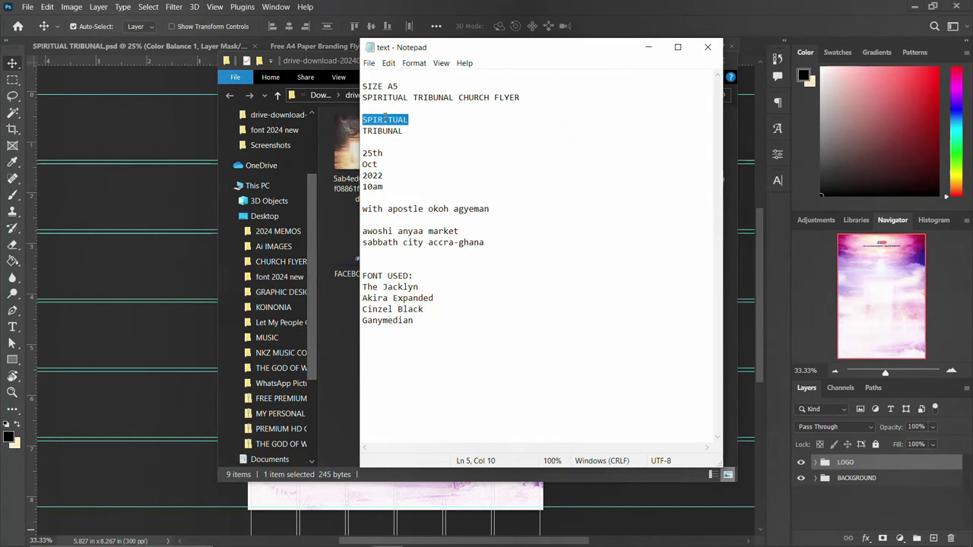
left_click(548, 5)
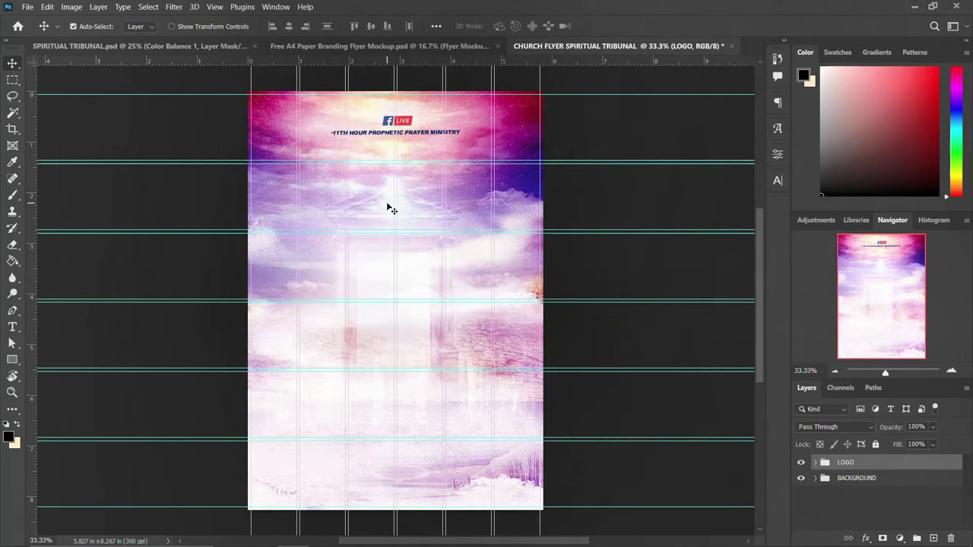
- Type SPIRITUAL below the header and scale it up with Free Transform
left_click(12, 327)
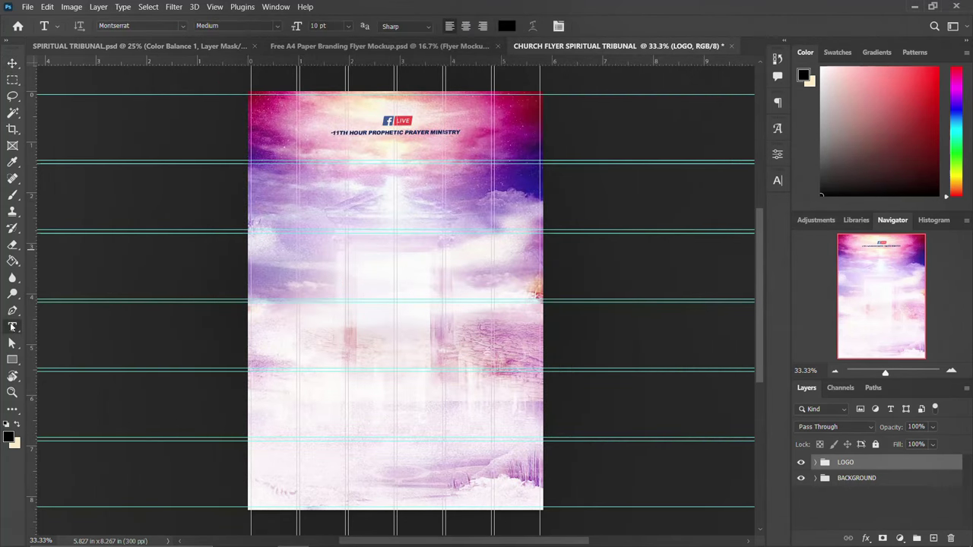
left_click(364, 183)
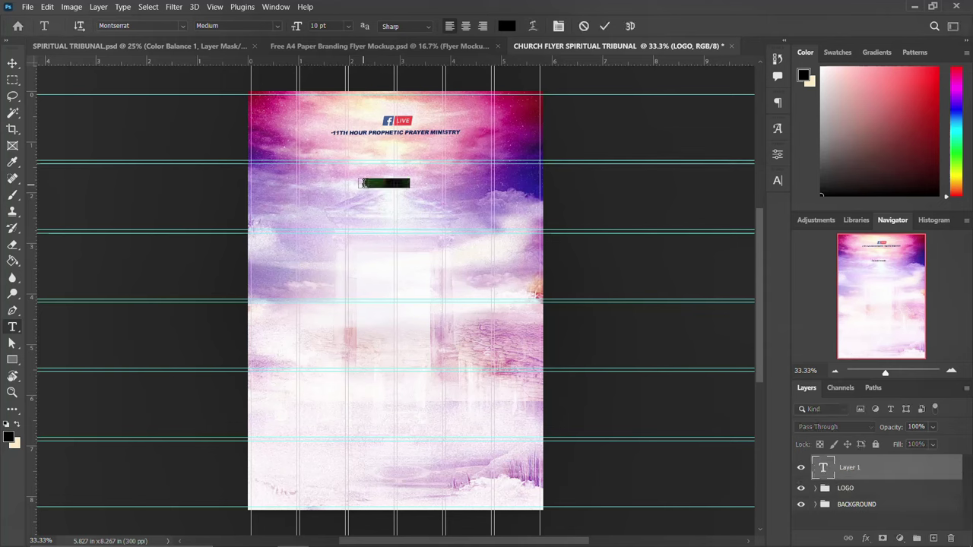
type("SPIRITUAL")
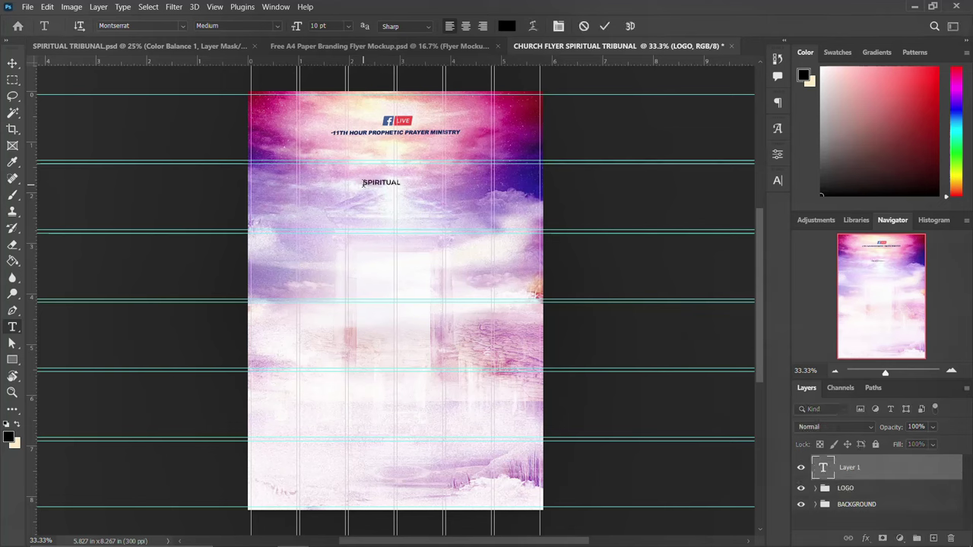
key("ctrl+Return")
key("ctrl+t")
left_click_drag(401, 188, 463, 222)
left_click_drag(424, 194, 441, 193)
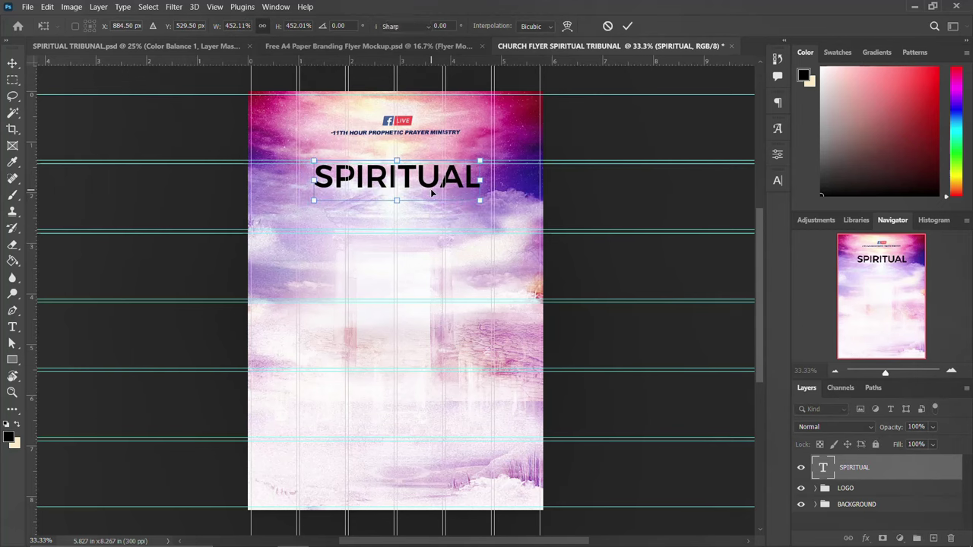
- Commit the resize and set SPIRITUAL in the Ganymedian font
key("Return")
left_click(777, 180)
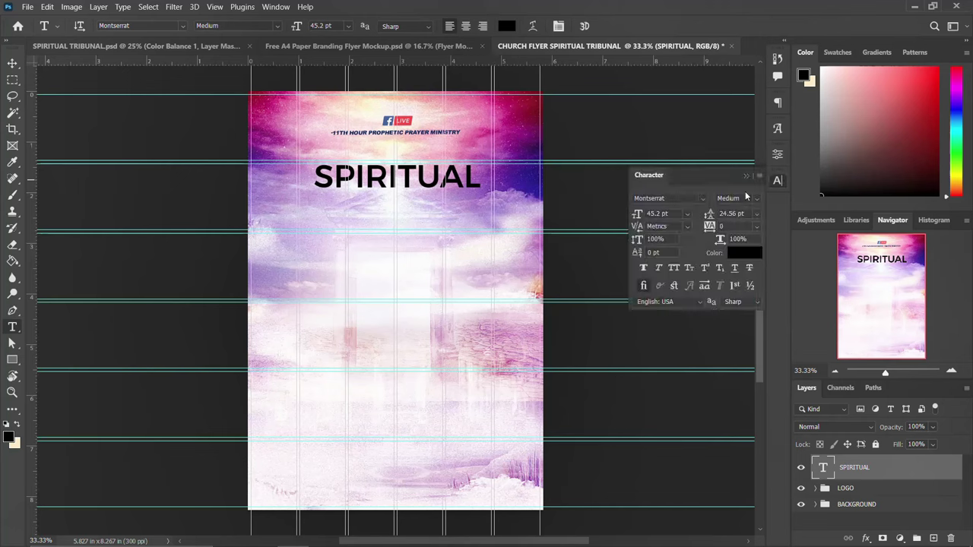
left_click(701, 199)
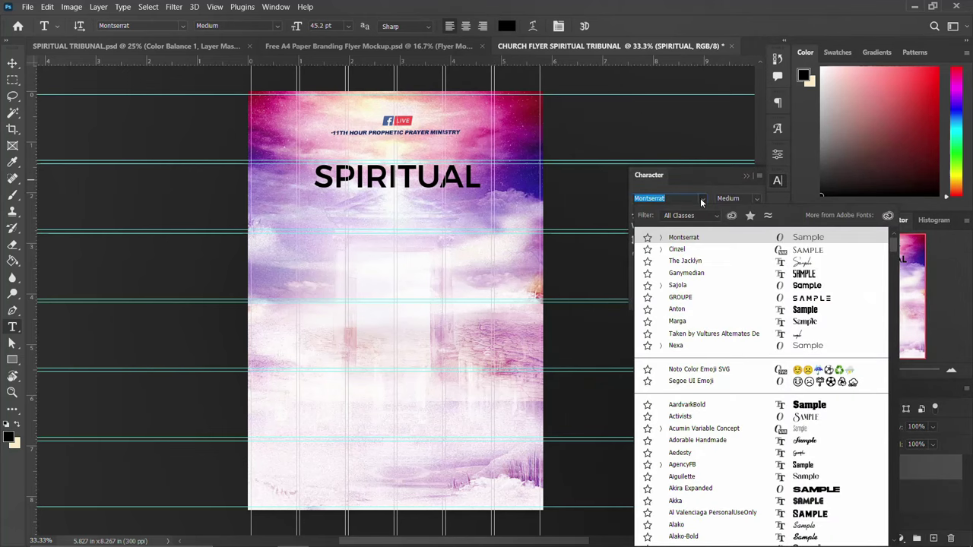
left_click(686, 275)
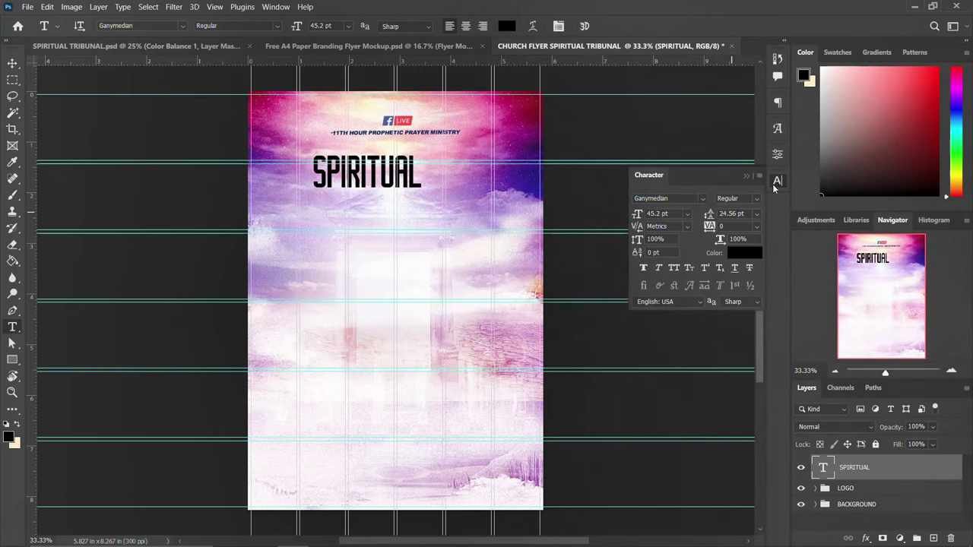
left_click(777, 182)
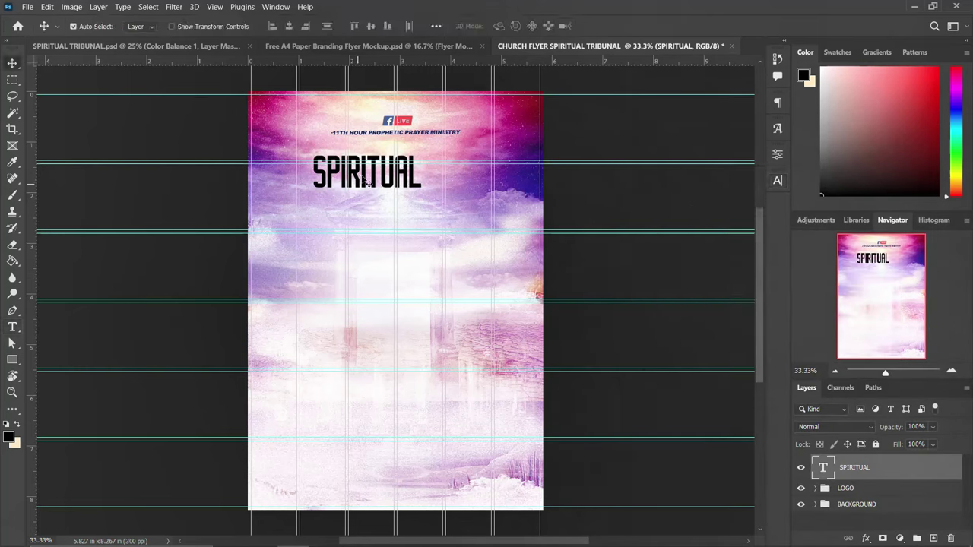
- Scale SPIRITUAL up to about 172% and nudge it slightly right
key("ctrl+t")
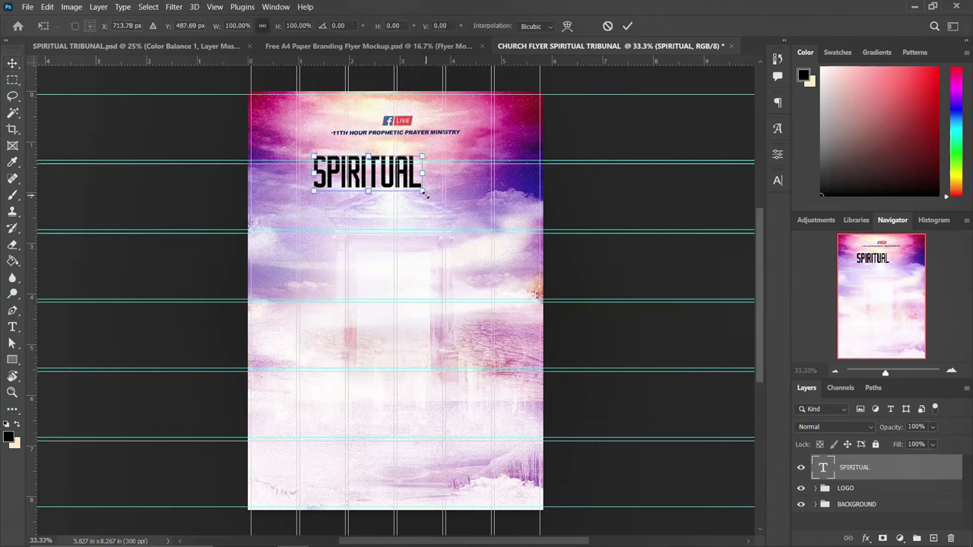
mouse_move(439, 203)
left_mouse_down()
mouse_move(453, 199)
mouse_move(438, 193)
left_mouse_up()
left_click_drag(472, 154, 489, 151)
left_click_drag(468, 183, 471, 184)
key("Return")
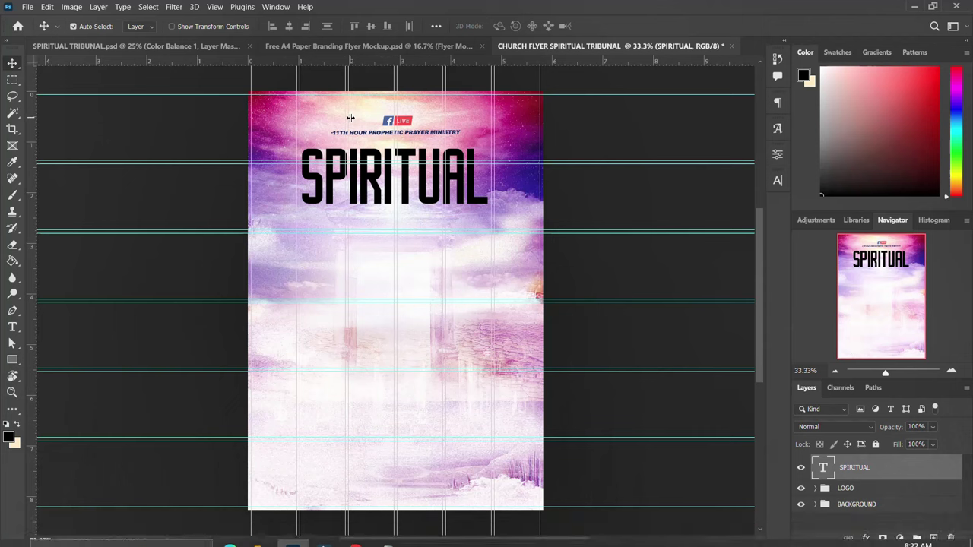
- Duplicate SPIRITUAL as a second line and change its text to TRIBUNAL
left_click_drag(366, 183, 368, 233)
left_click(374, 538)
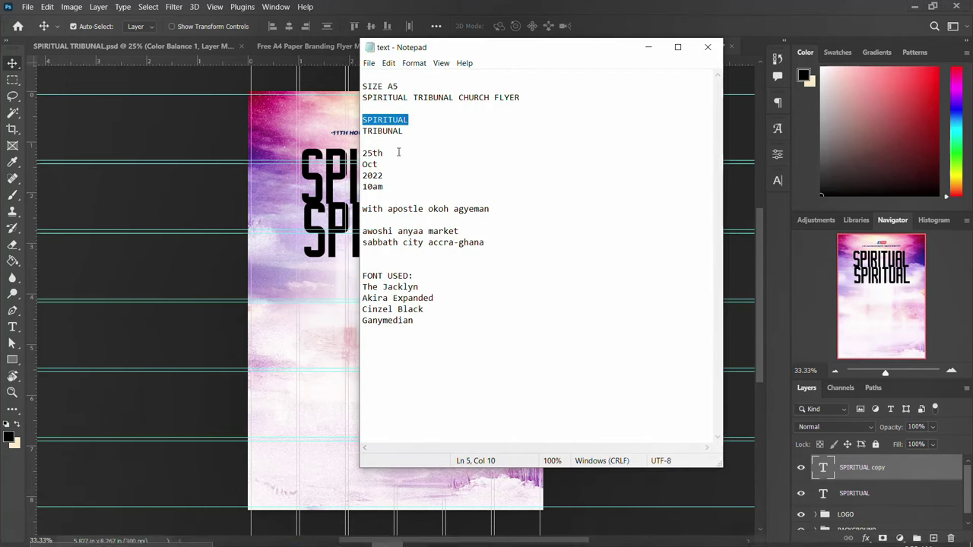
double_click(387, 131)
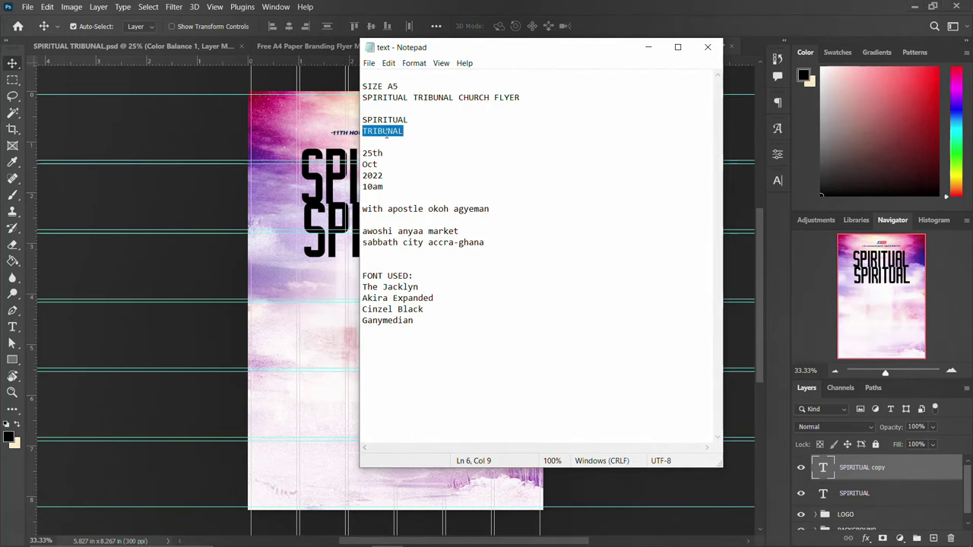
left_click(209, 117)
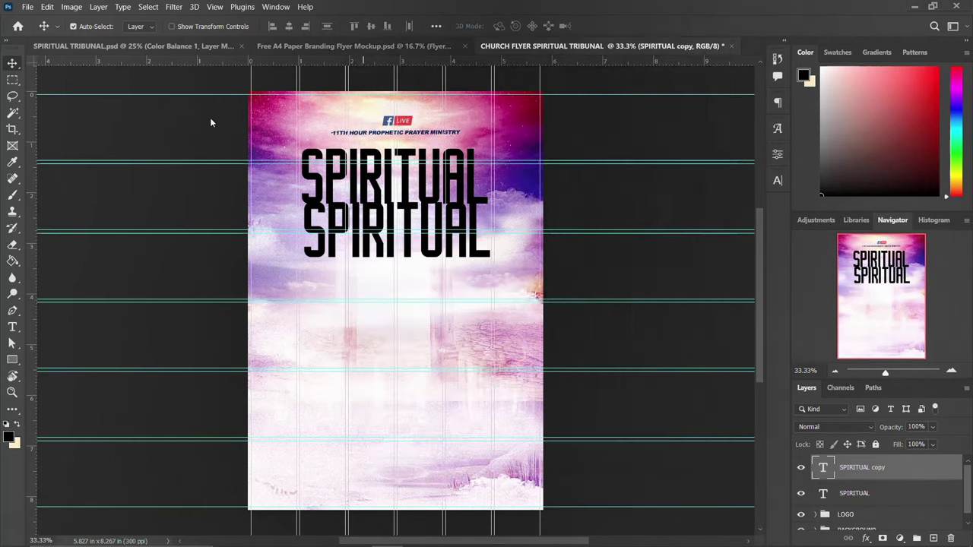
double_click(391, 226)
type("TRIBUNAL")
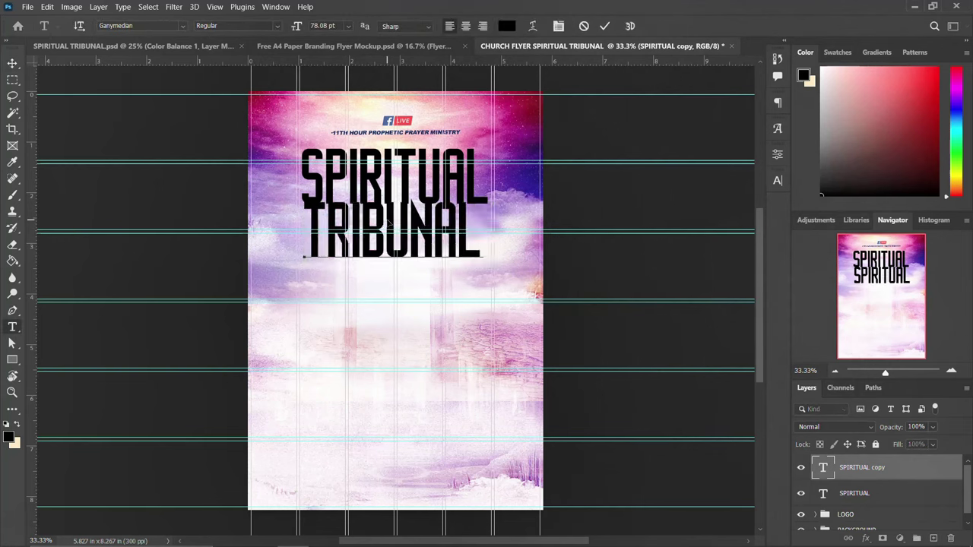
key("ctrl+Return")
- Nudge TRIBUNAL down and scale it to about 107%
key("v")
key("Down")
key("Down")
key("Down")
key("Down")
key("Down")
key("Down")
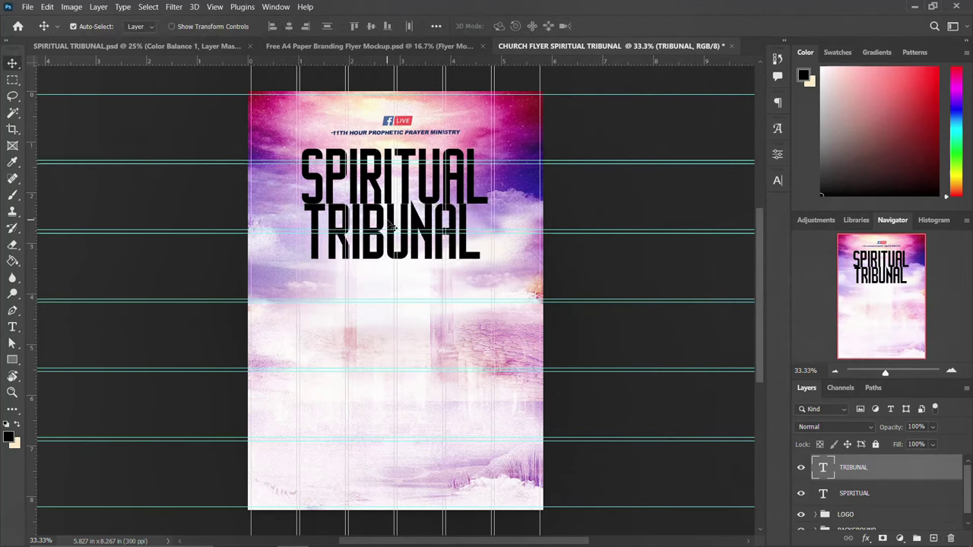
key("ctrl+t")
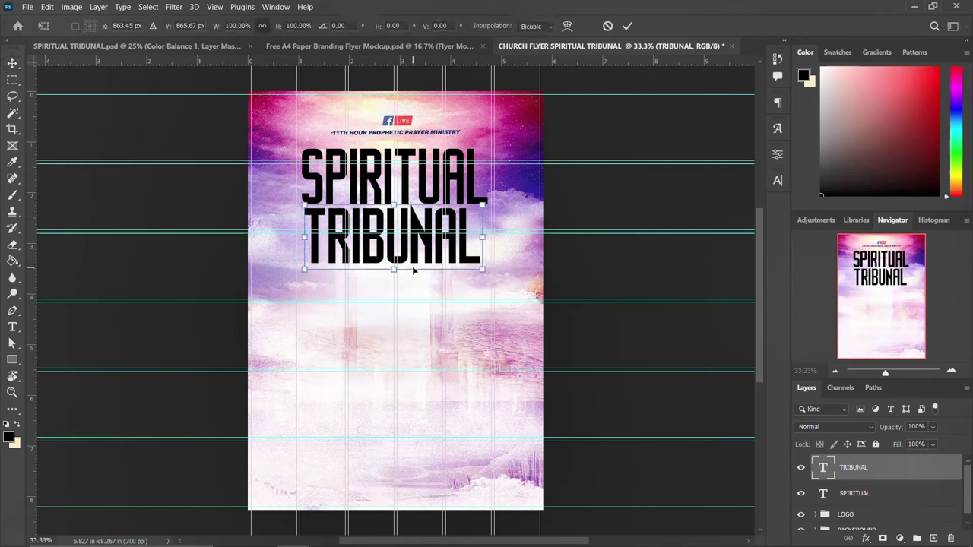
left_click_drag(481, 269, 488, 272)
key("Return")
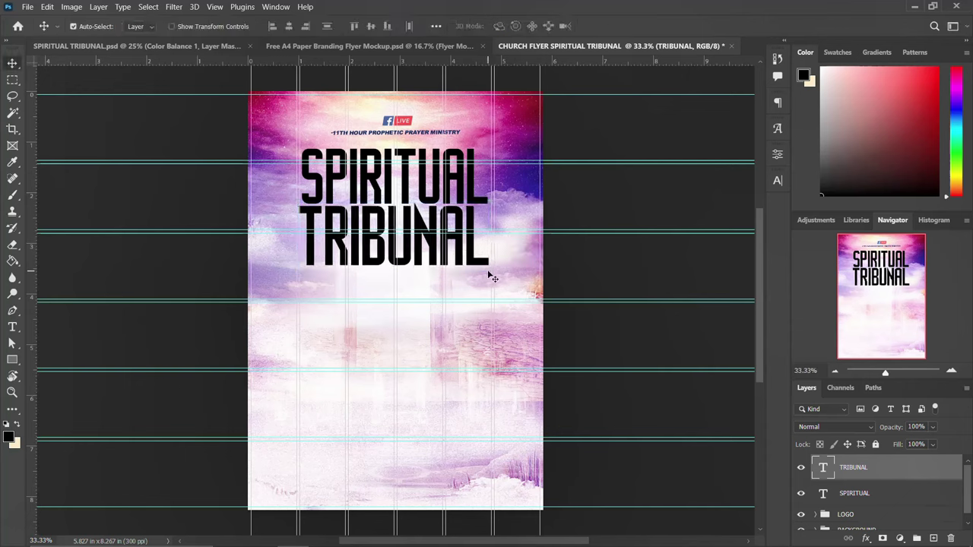
- Colour SPIRITUAL with a dark red sampled from the artwork
left_click(476, 193)
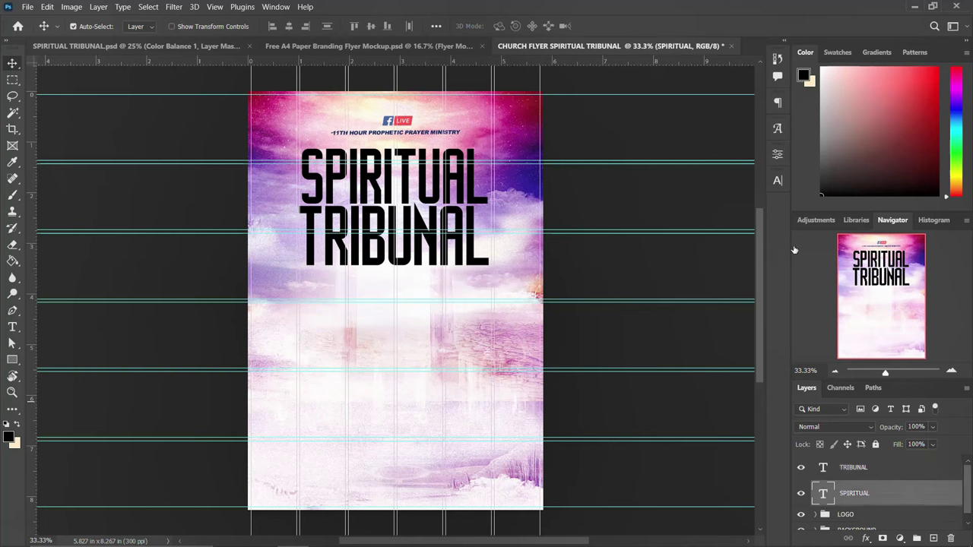
left_click(778, 179)
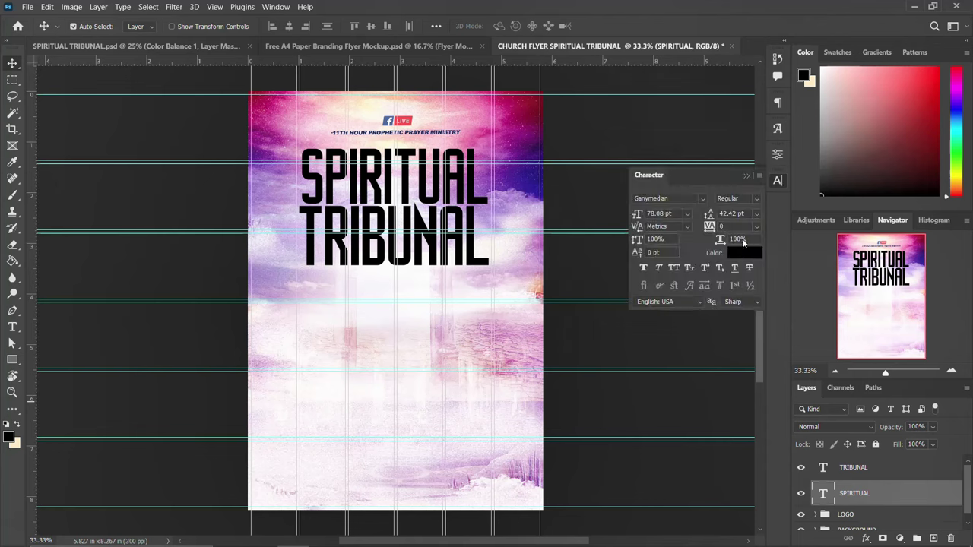
left_click(744, 252)
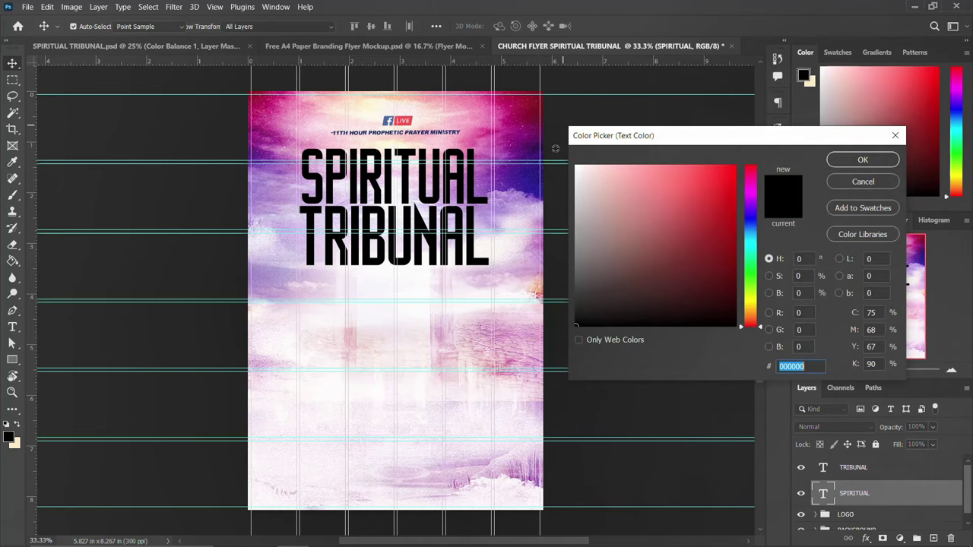
left_click(534, 120)
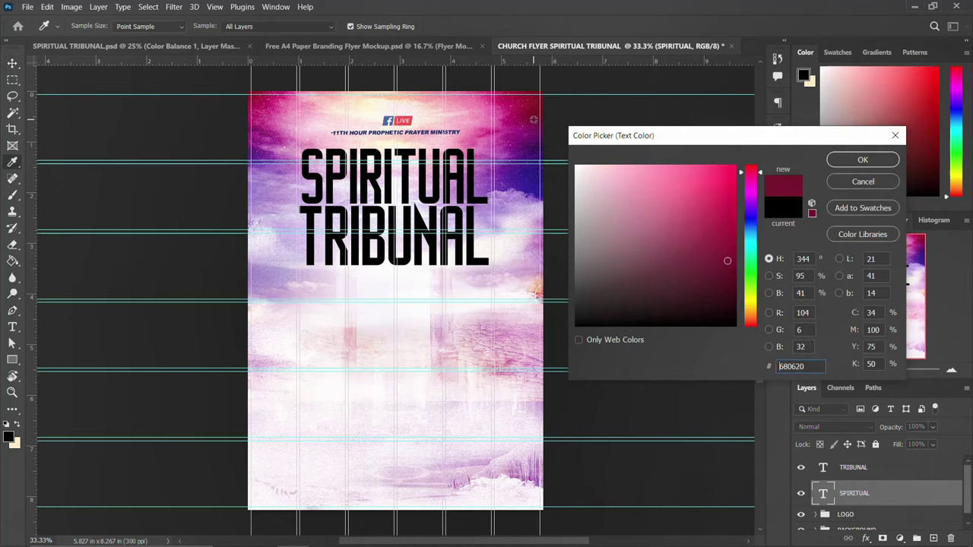
left_click(533, 120)
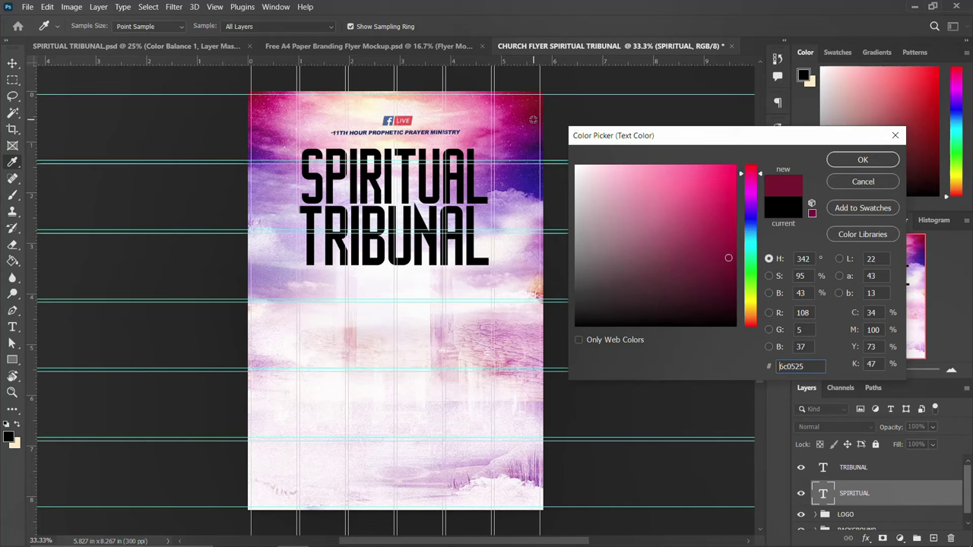
left_click(851, 161)
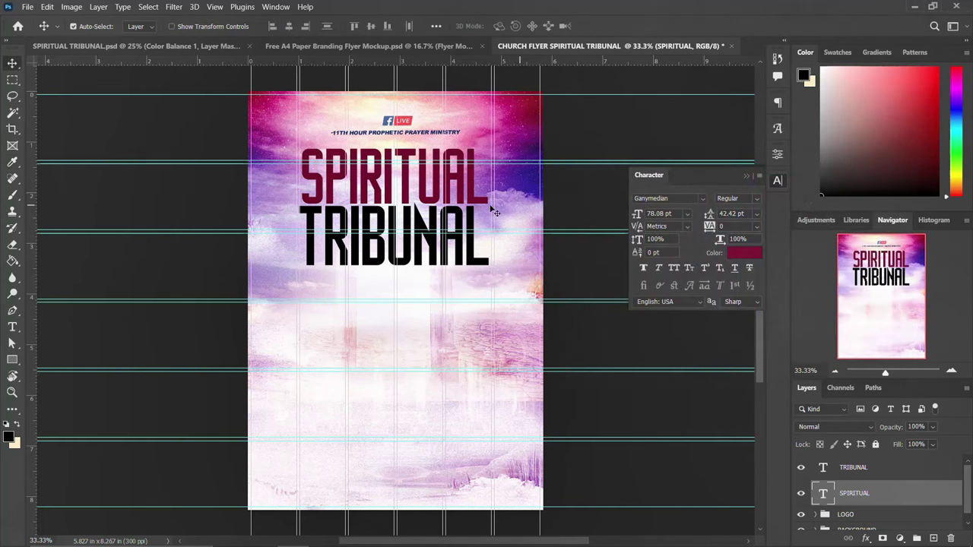
- Give TRIBUNAL the same dark red sampled from SPIRITUAL
left_click(465, 223)
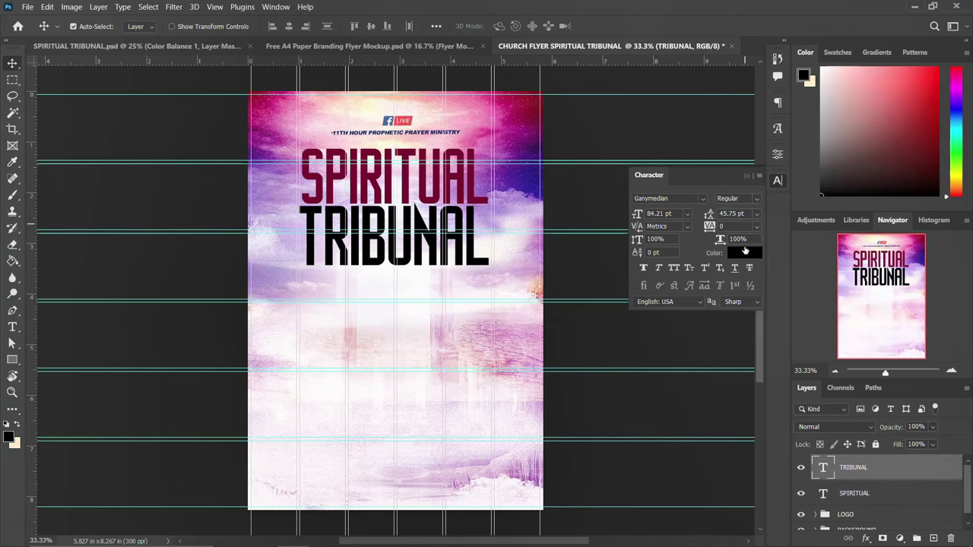
left_click(745, 251)
left_click(487, 174)
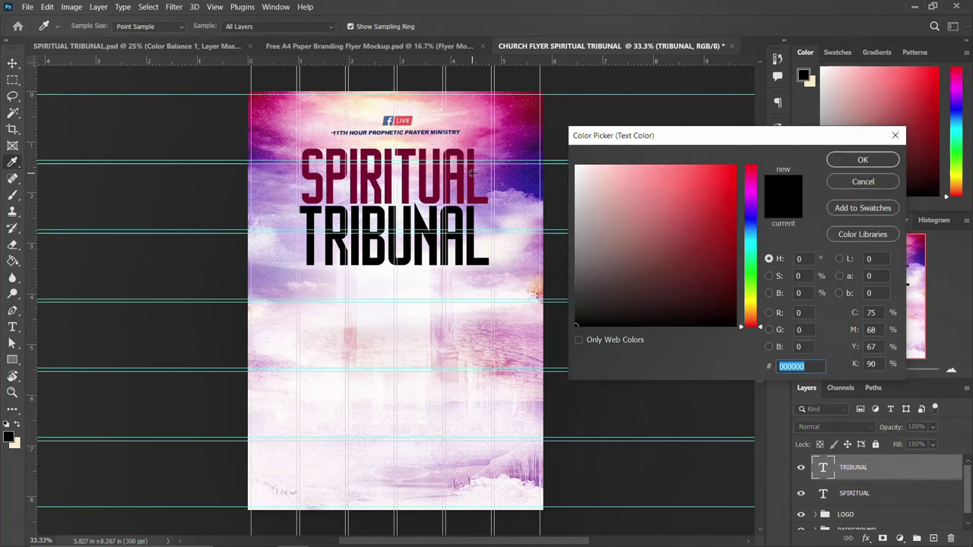
left_click(846, 158)
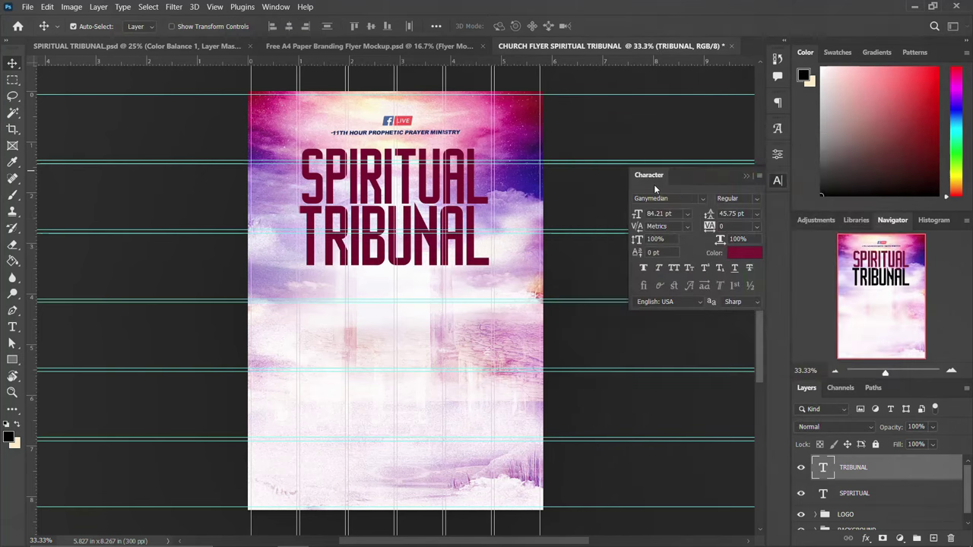
left_click(746, 176)
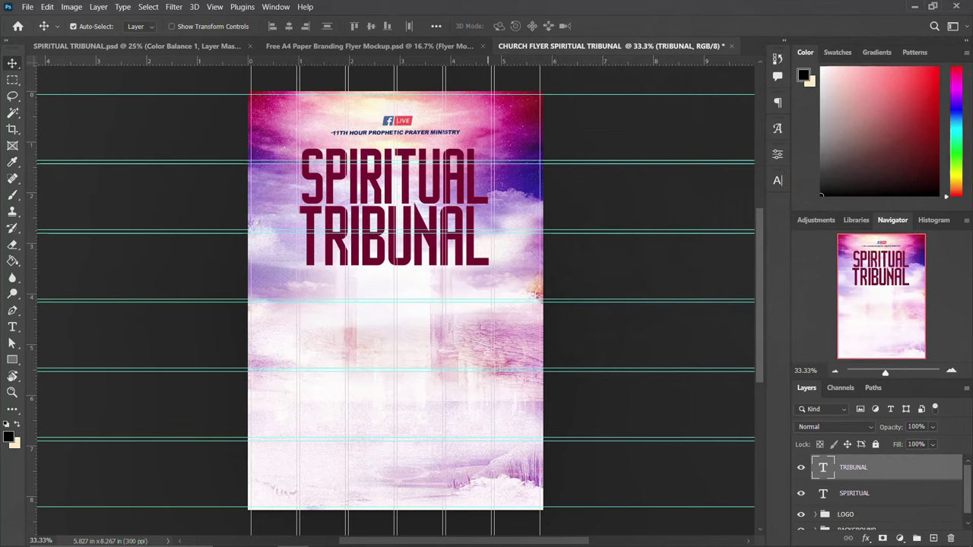
- Drag the cloud image from downloads onto the flyer and shrink it to about 46% over the title
left_click(263, 542)
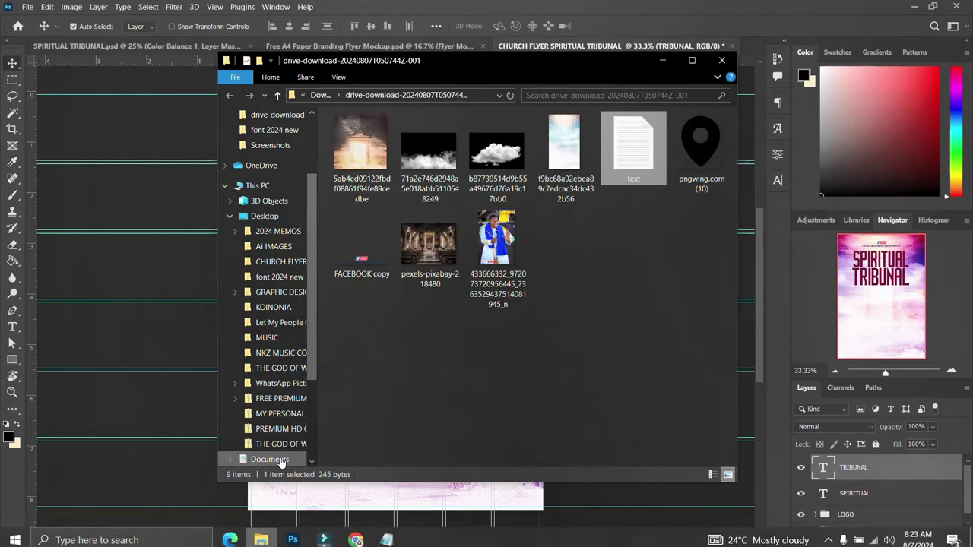
left_click(576, 250)
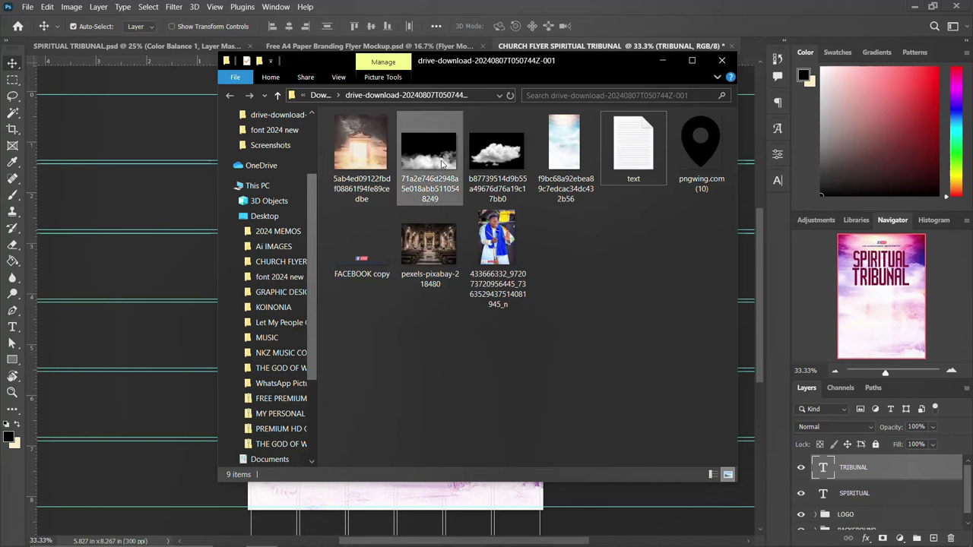
left_click_drag(513, 156, 296, 234)
left_click_drag(429, 310, 483, 176)
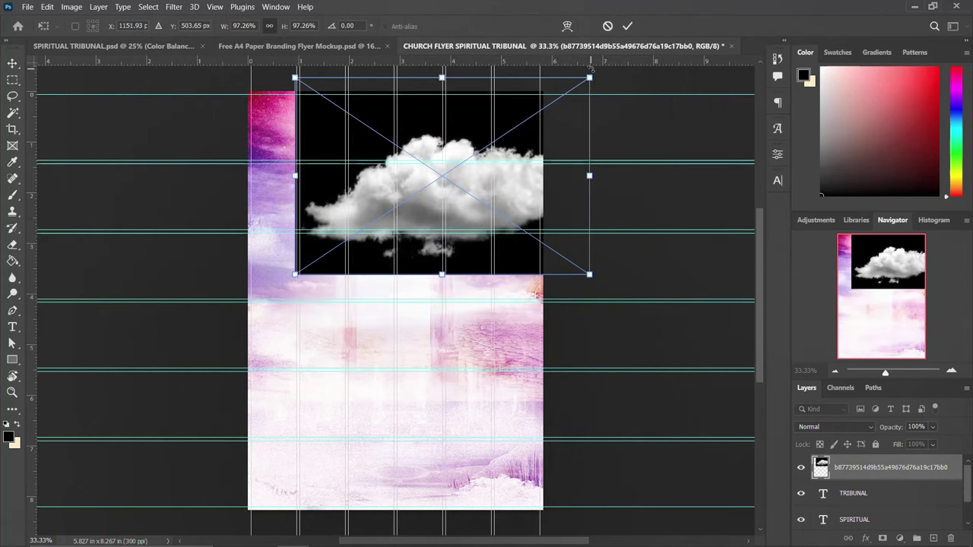
left_click_drag(590, 77, 505, 133)
key("Return")
left_click(856, 427)
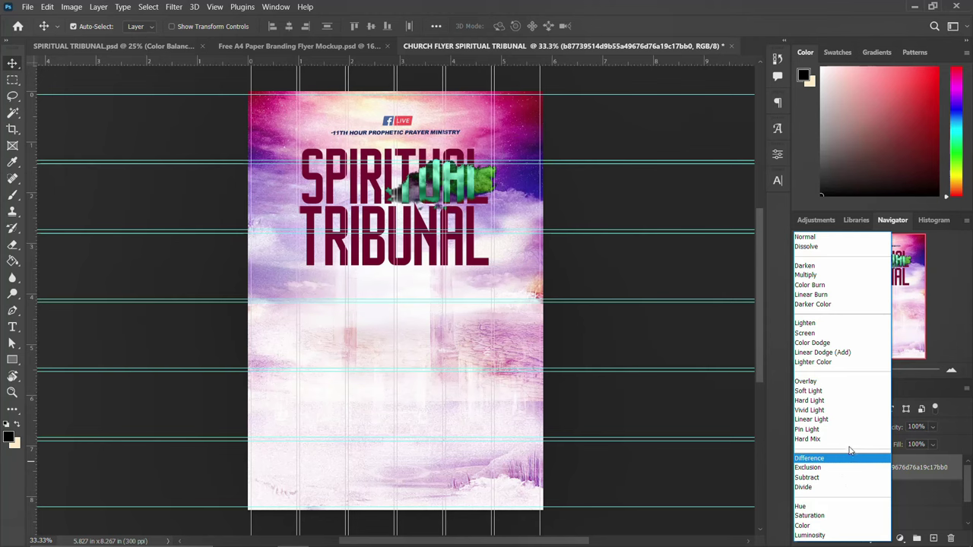
- Blend the cloud with Lighter Color, shrink it to 23% above SPIRITUAL, and set its copy to Lighten
left_click(866, 365)
left_click_drag(462, 183, 482, 145)
key("ctrl+t")
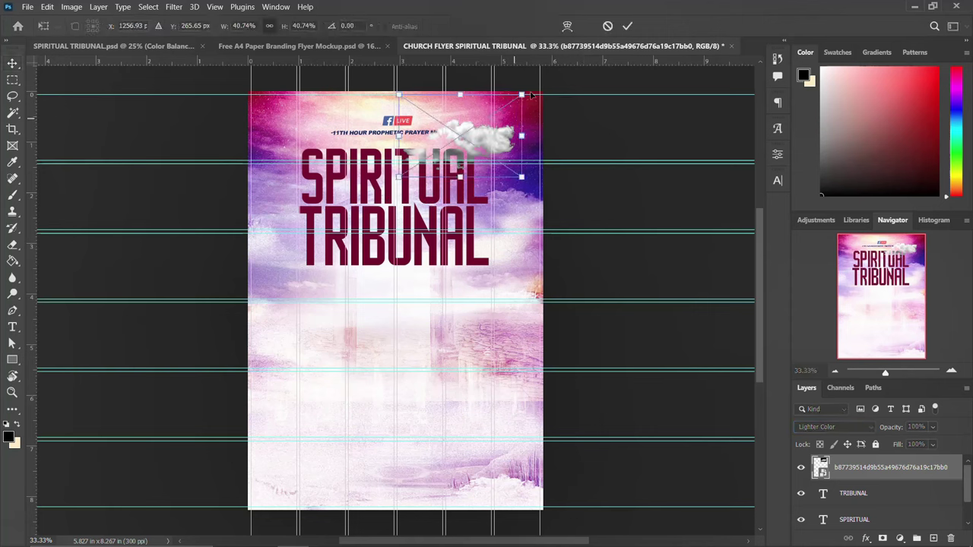
left_click_drag(522, 89, 338, 131)
key("Return")
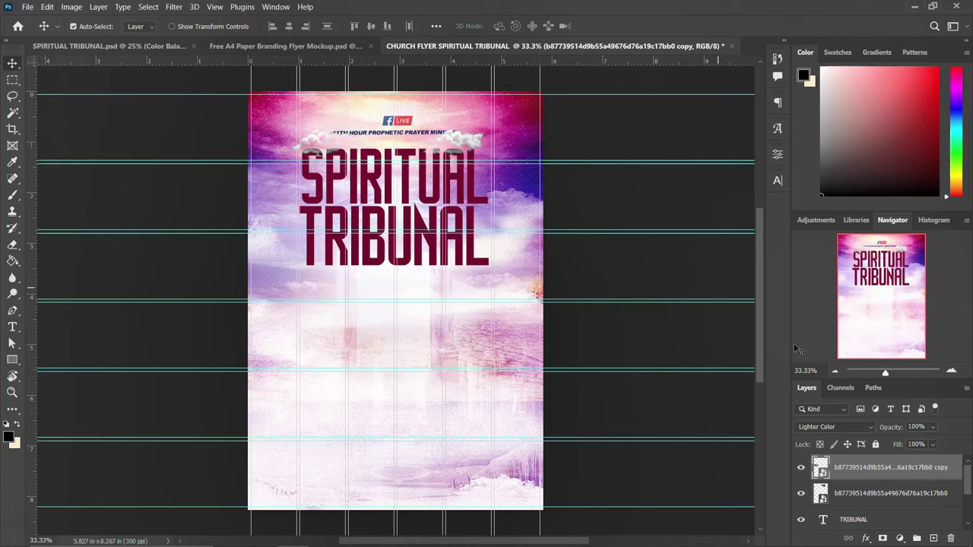
left_click(844, 429)
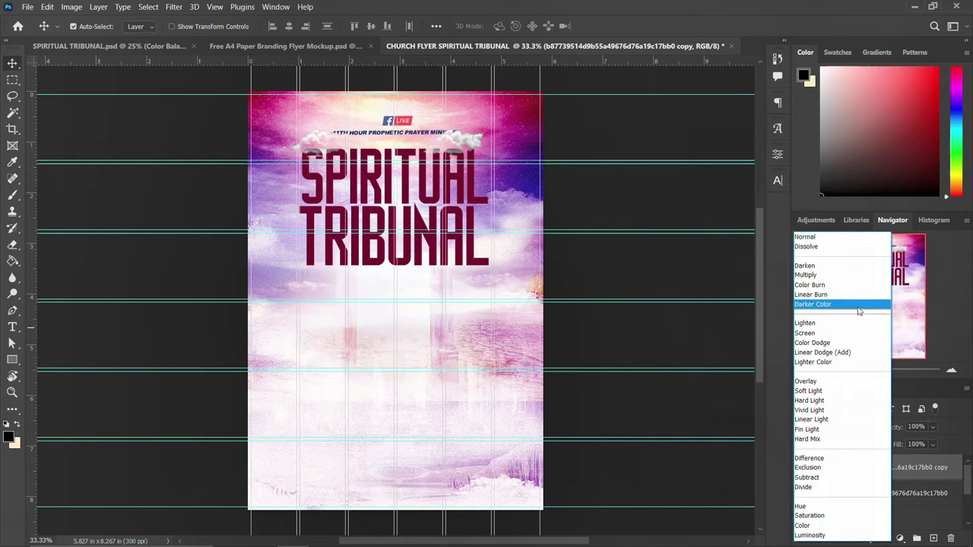
left_click(866, 324)
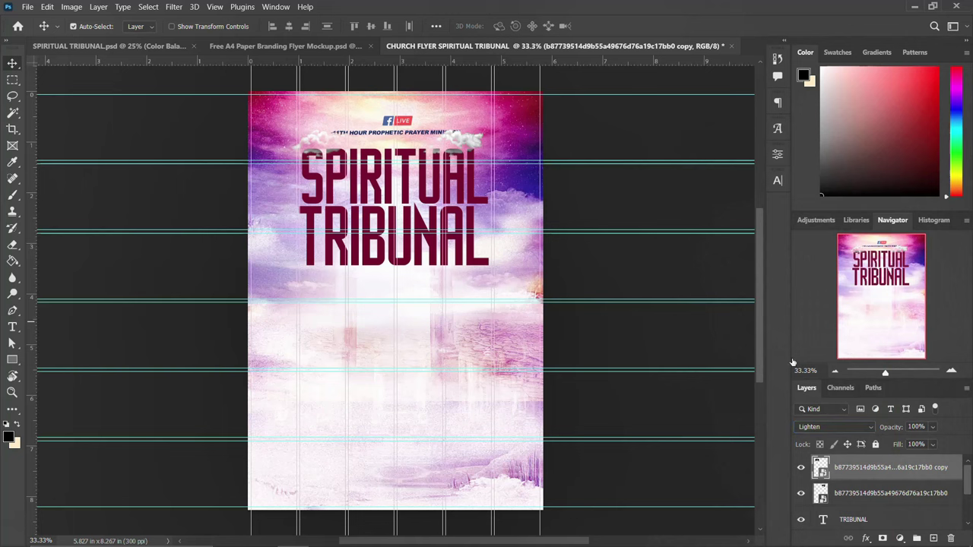
- Recolour SPIRITUAL to a deeper pure red
left_click(875, 517)
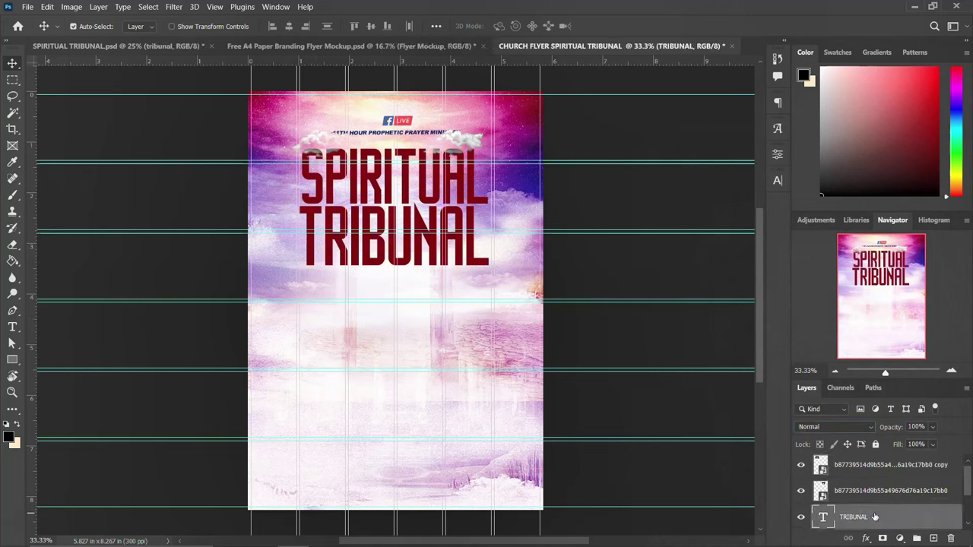
left_click(409, 191)
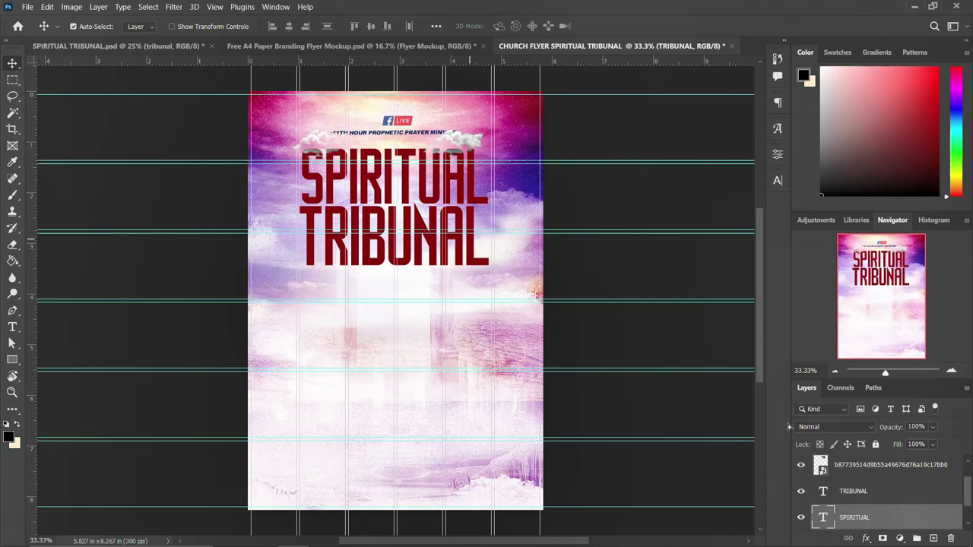
left_click(778, 183)
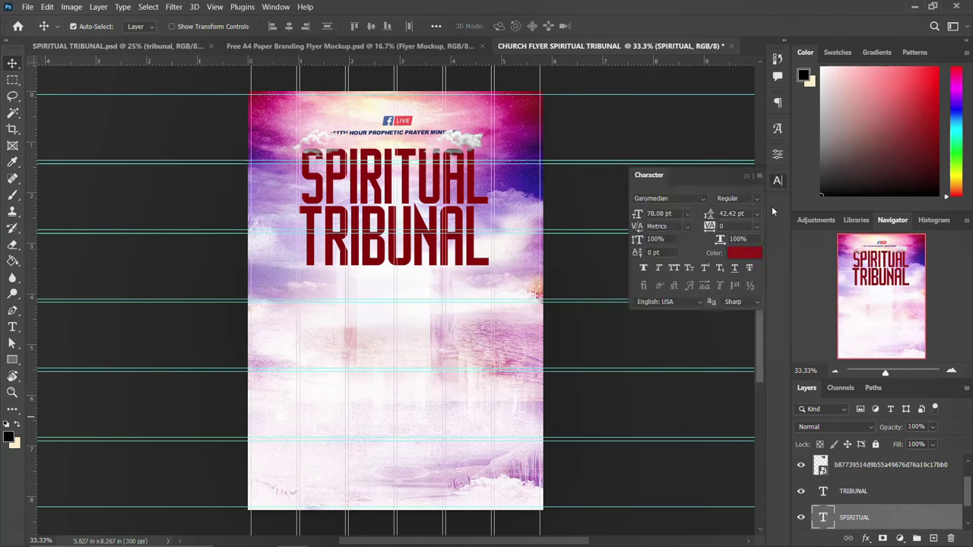
left_click(751, 255)
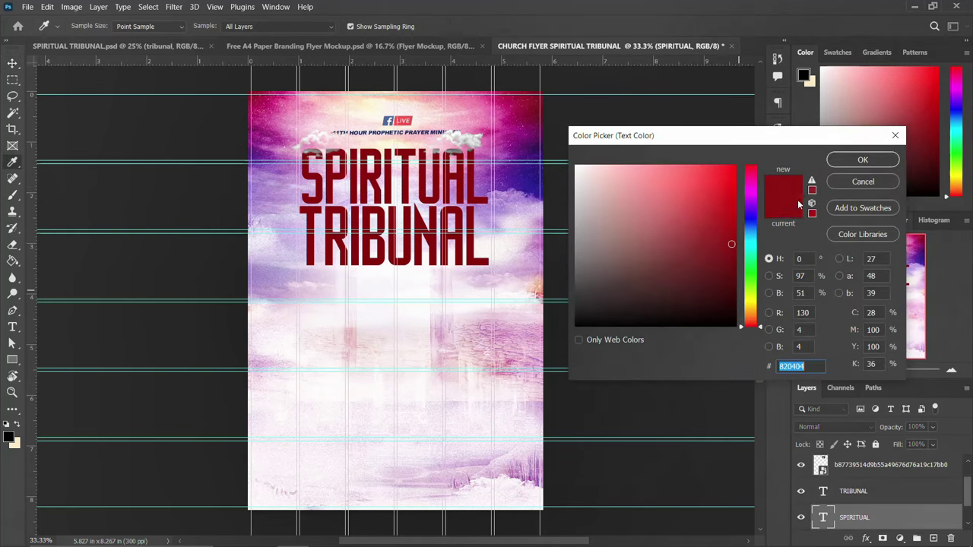
left_click_drag(732, 253, 743, 254)
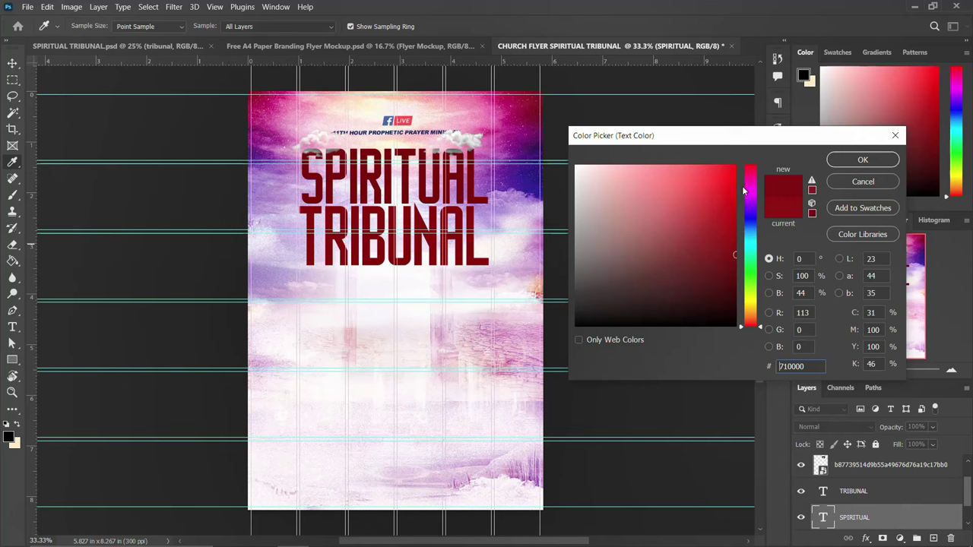
left_click(863, 161)
- Set TRIBUNAL's text colour to the hex red 710000
left_click(853, 491)
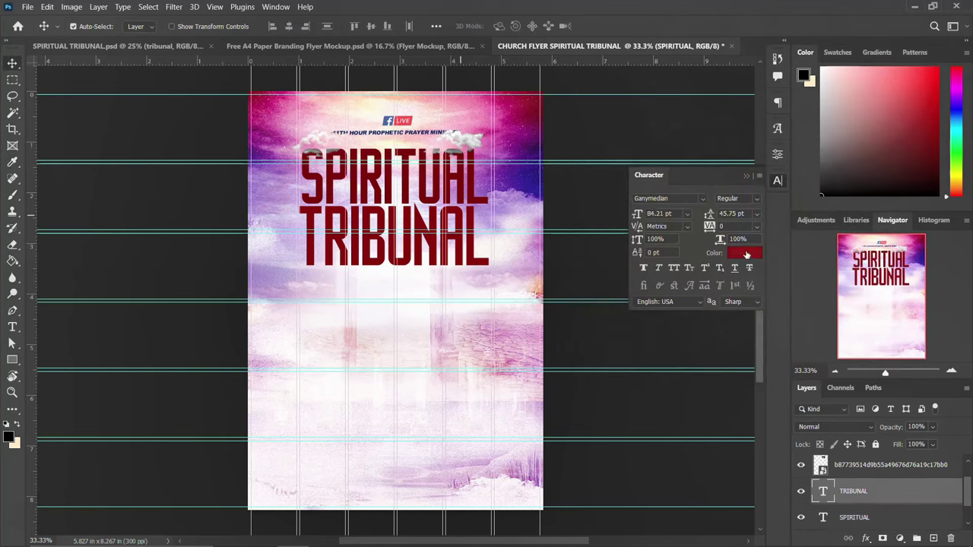
left_click(747, 254)
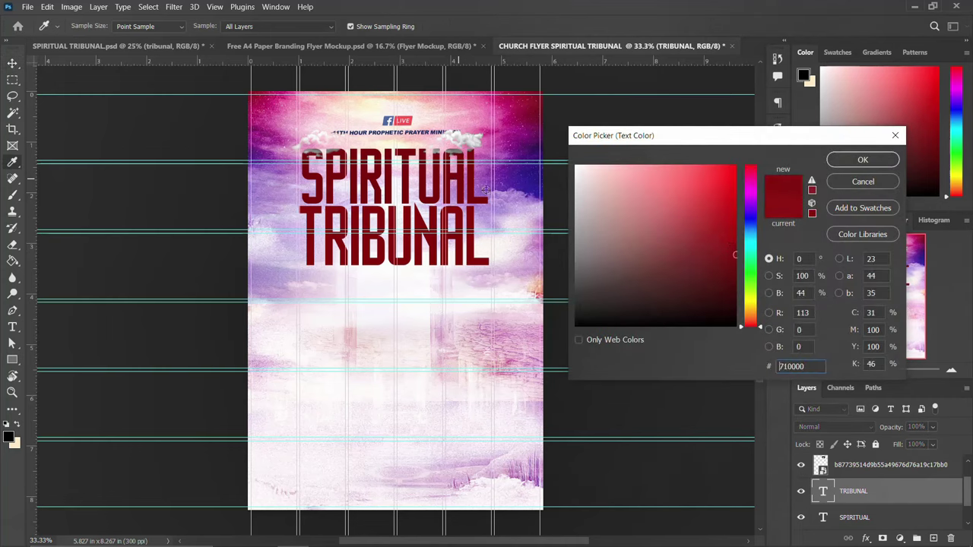
left_click_drag(818, 367, 767, 367)
left_click(881, 158)
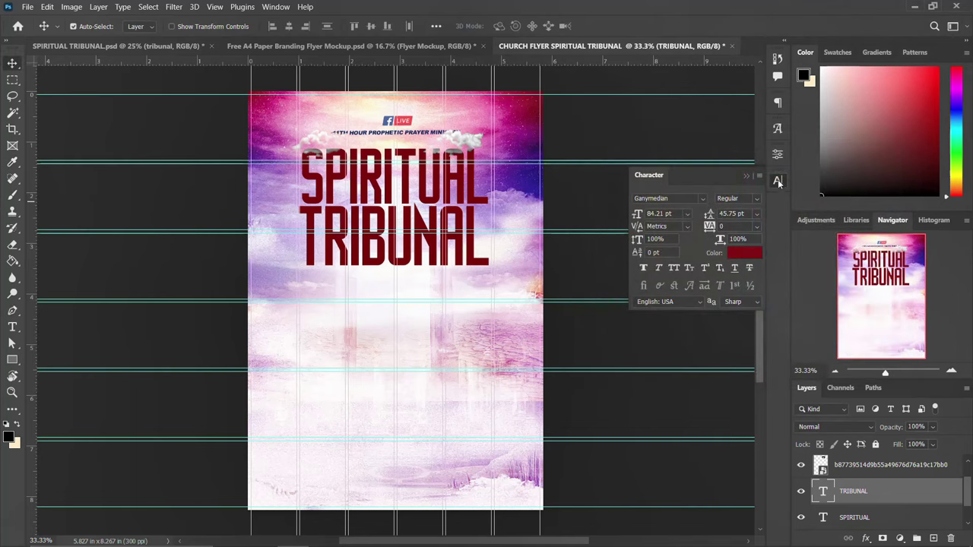
left_click(777, 181)
scroll(872, 498, "down", 1)
scroll(872, 498, "up", 1)
scroll(872, 498, "down", 1)
scroll(872, 498, "up", 1)
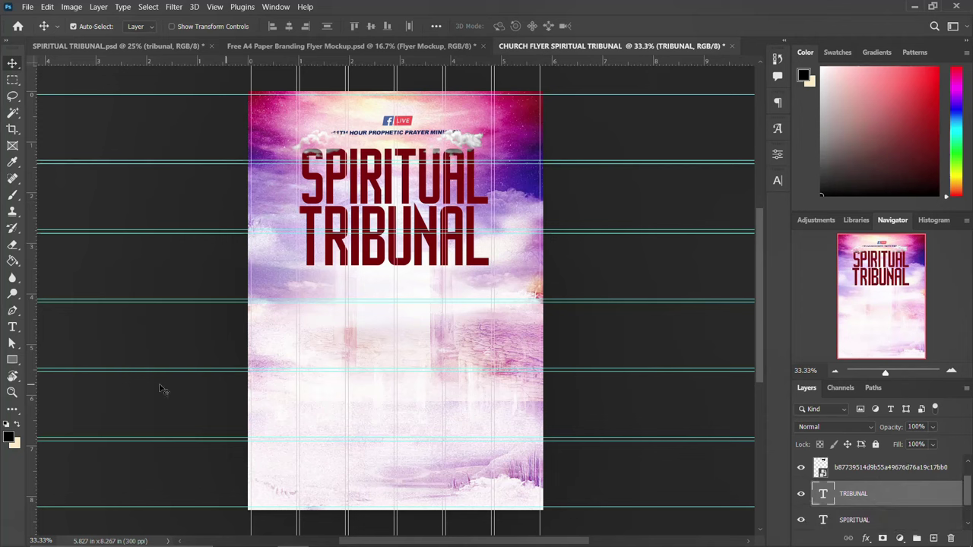
- Draw a 2.19 × 0.41 in rectangle beneath TRIBUNAL and fill it with dark red
right_click(12, 360)
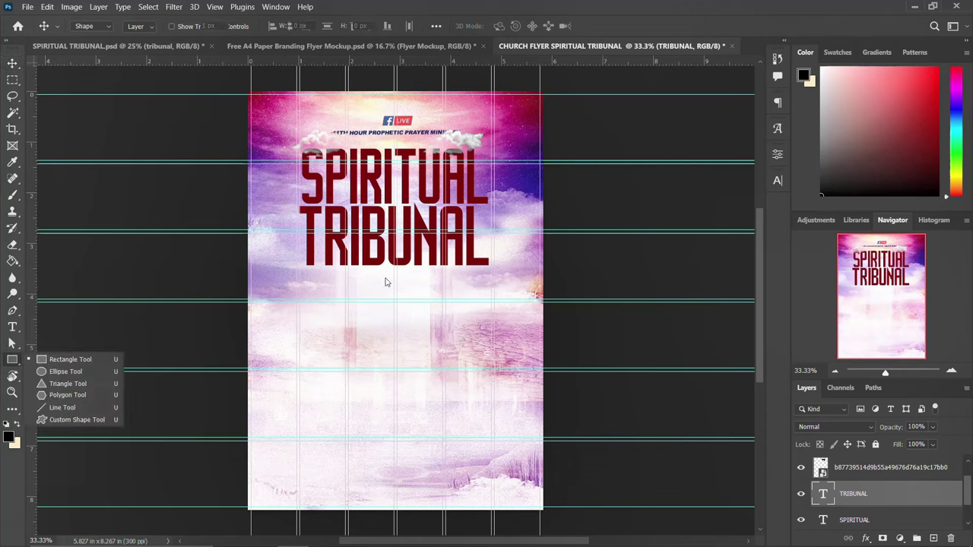
left_click(66, 359)
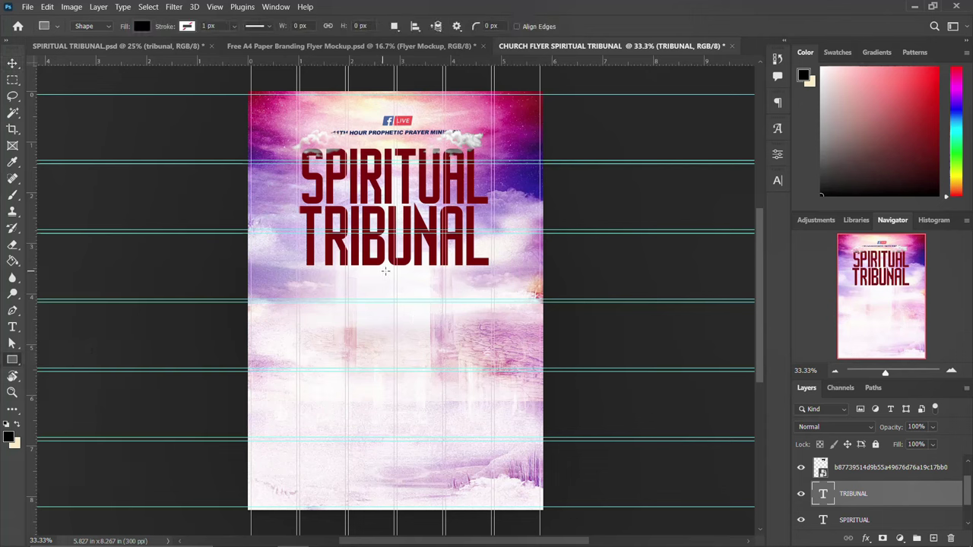
left_click_drag(384, 272, 496, 291)
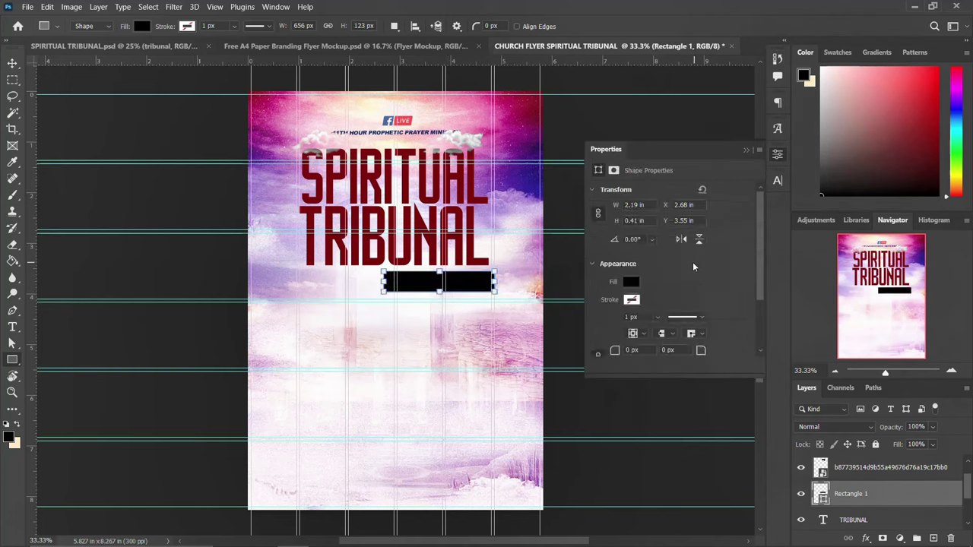
left_click(631, 281)
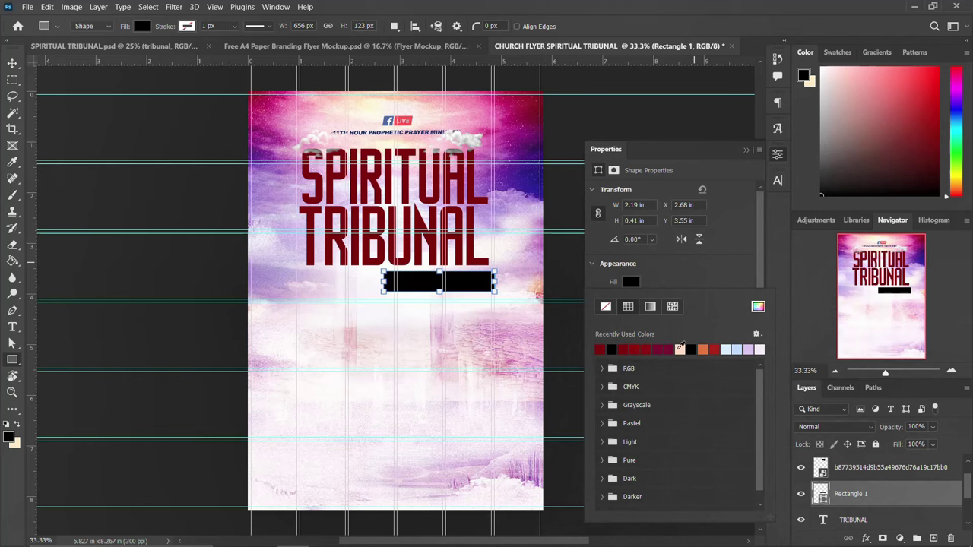
left_click(670, 348)
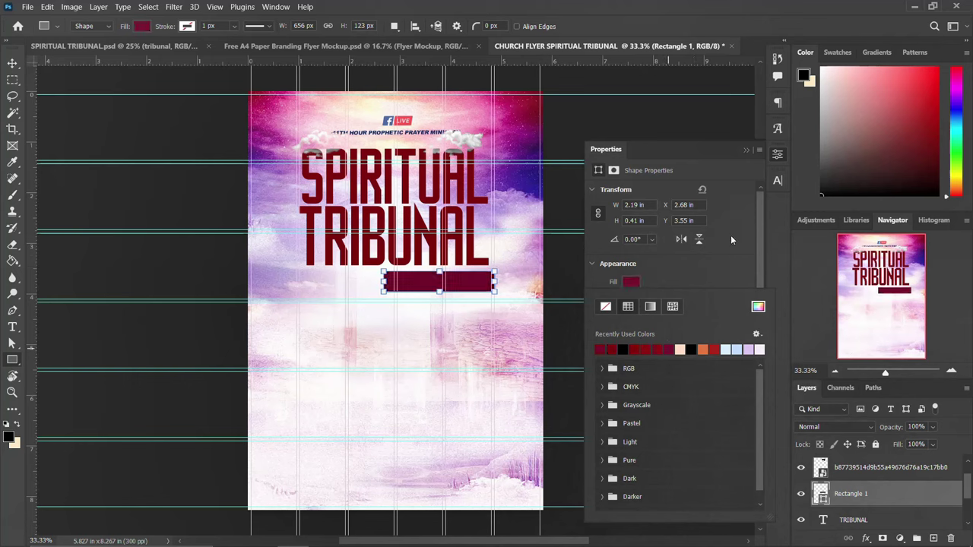
left_click(778, 155)
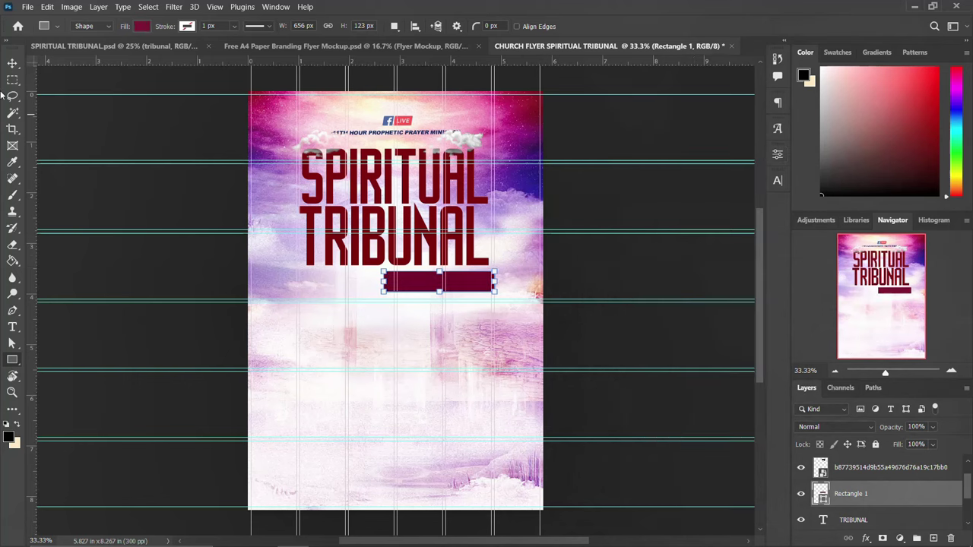
left_click(12, 63)
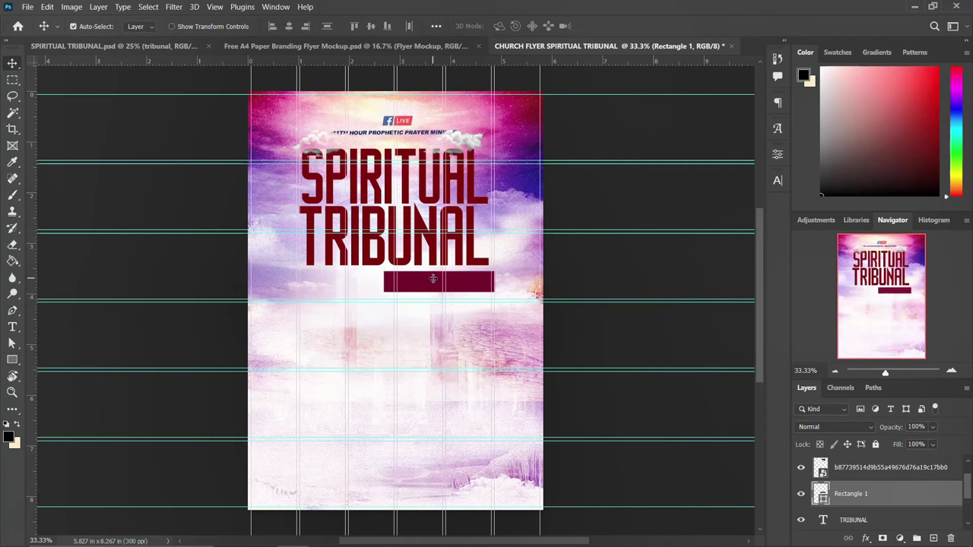
left_click(388, 535)
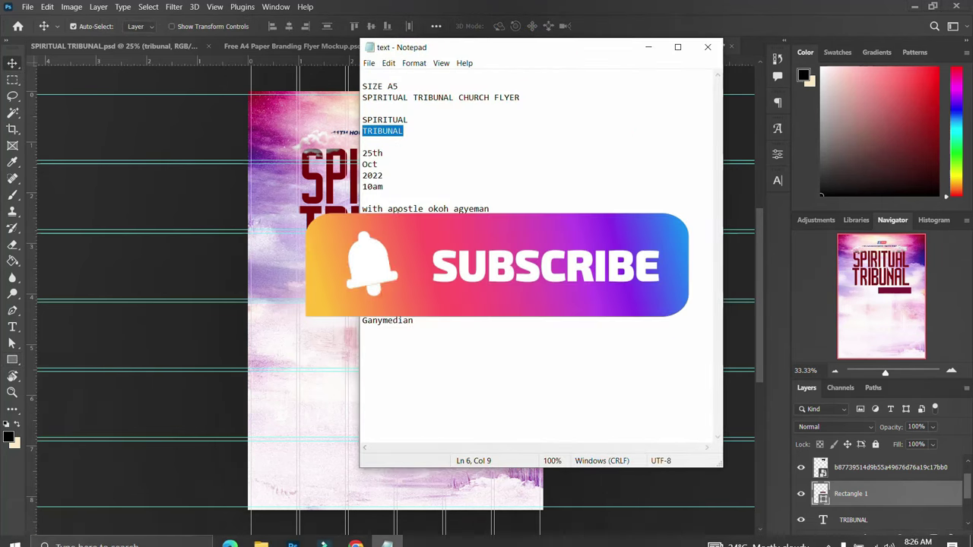
- Copy the guest apostle line from Notepad and paste it as a new text layer
left_click(430, 209)
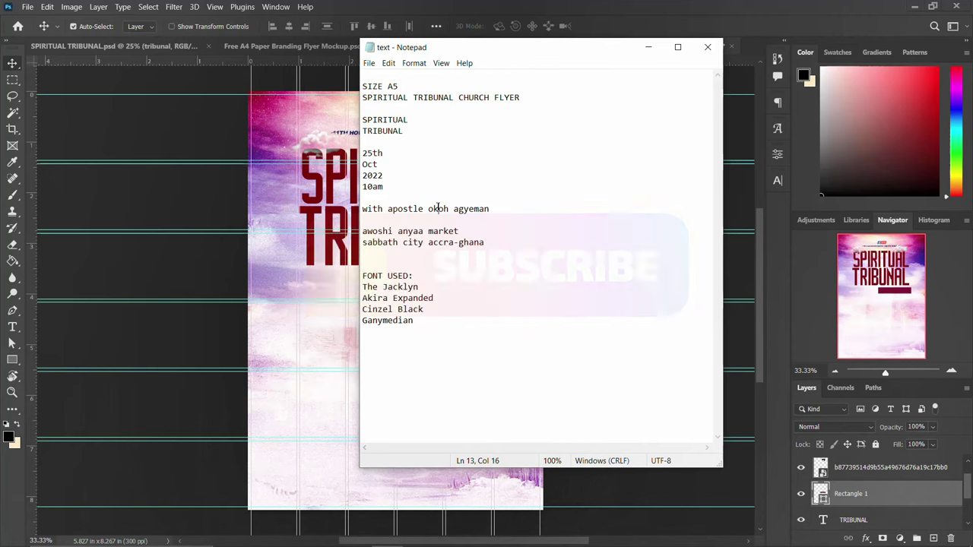
left_click_drag(496, 209, 363, 209)
key("ctrl+c")
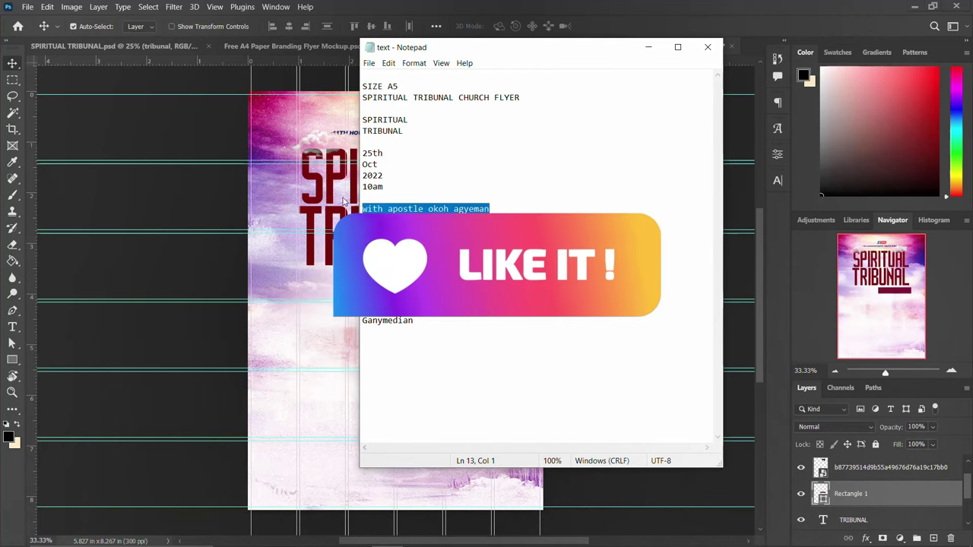
left_click(514, 5)
key("t")
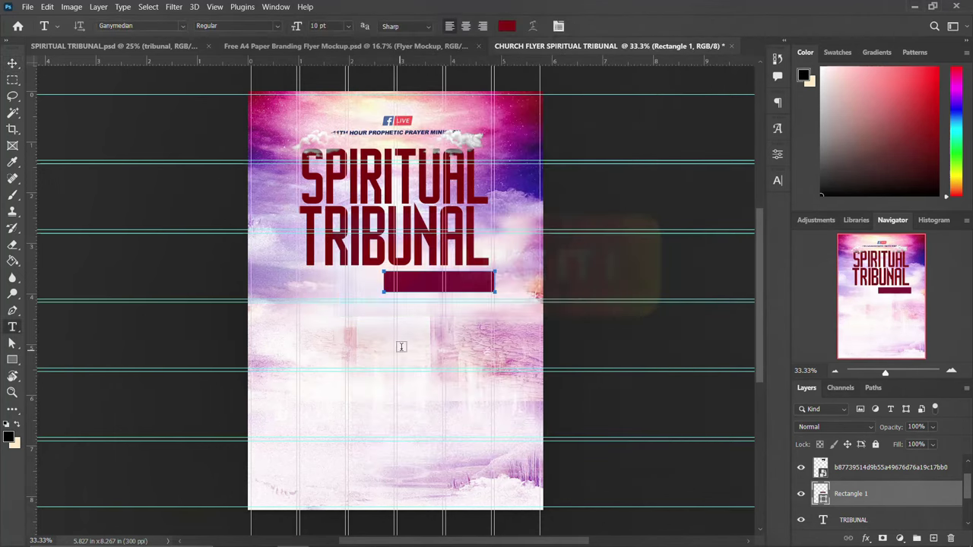
left_click(406, 343)
key("ctrl+v")
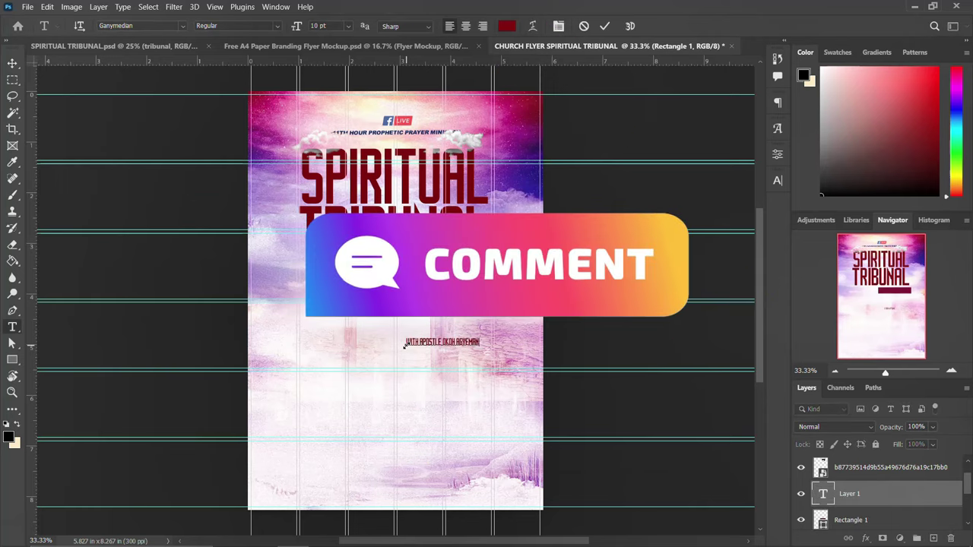
key("ctrl+Return")
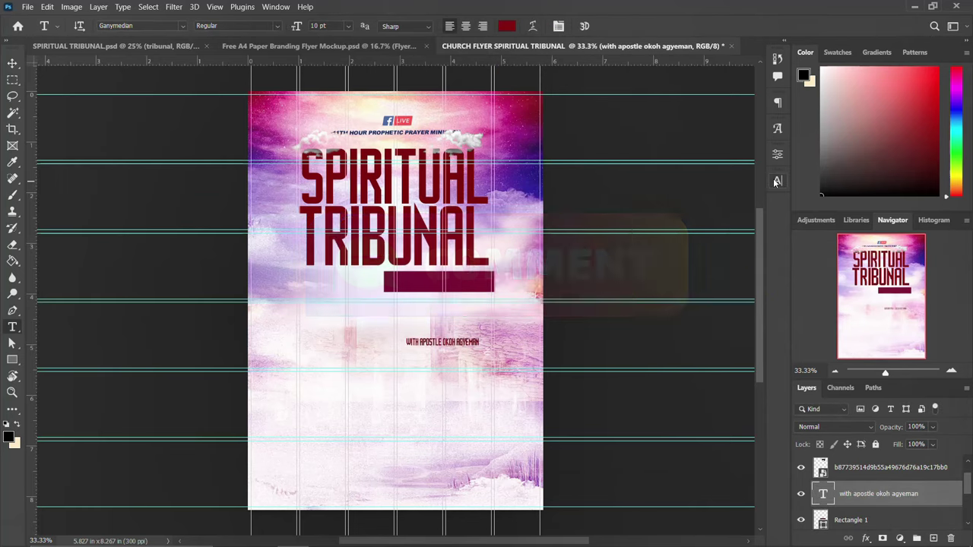
- Set the apostle line in Cinzel Bold, all caps, and move it onto the red bar
left_click(778, 180)
left_click(703, 198)
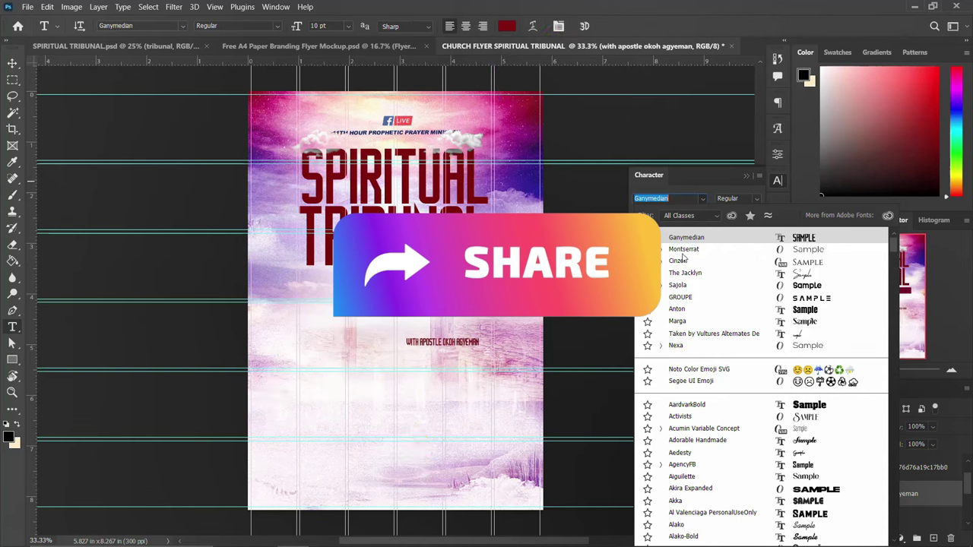
left_click(683, 261)
left_click(777, 155)
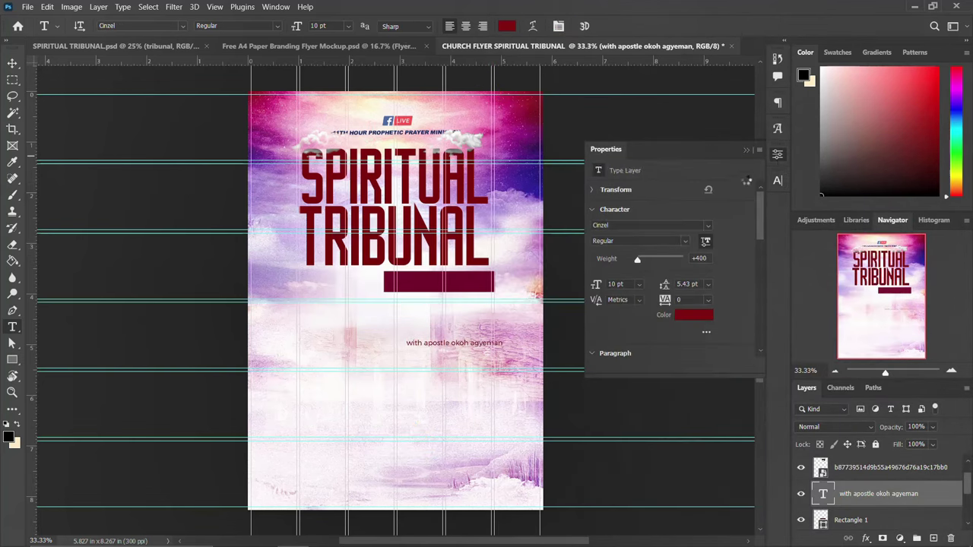
left_click(777, 156)
left_click(778, 181)
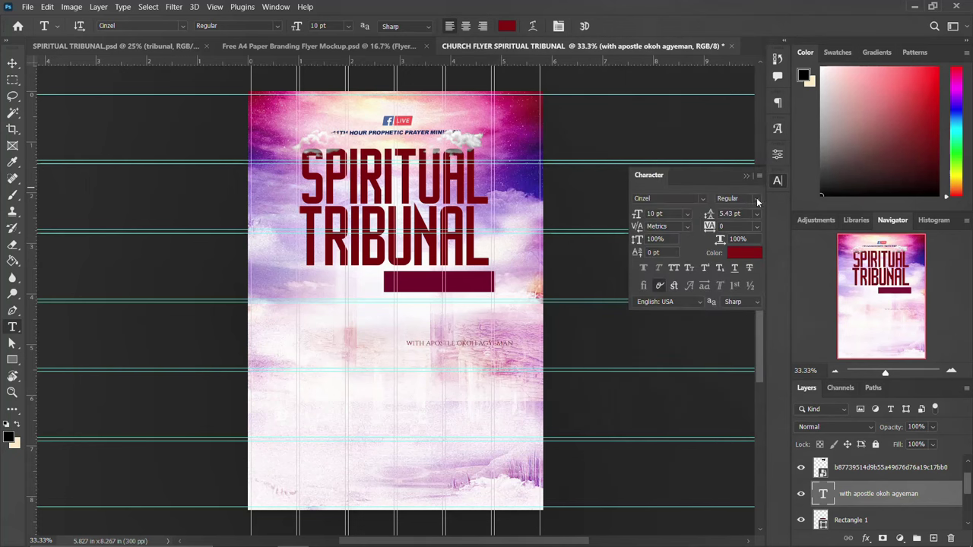
left_click(758, 199)
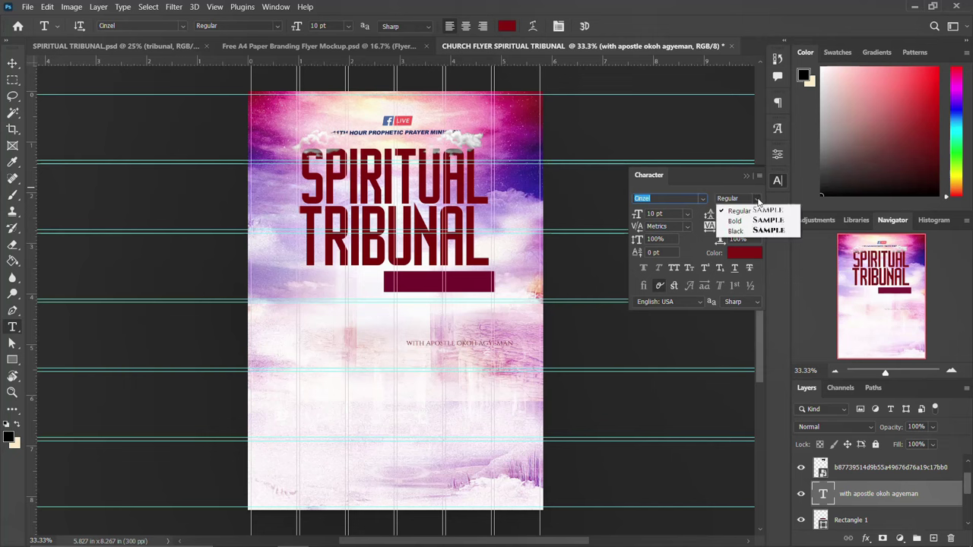
left_click(744, 221)
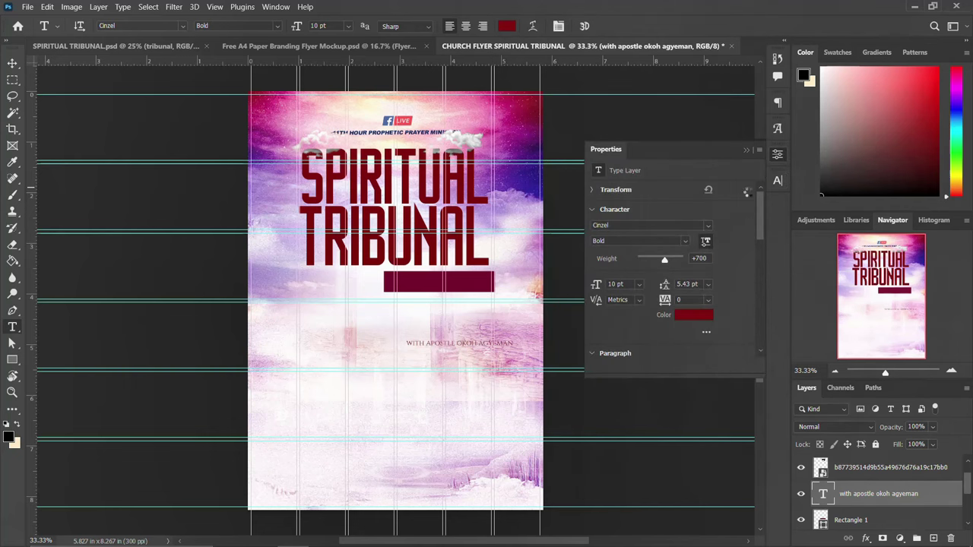
left_click(778, 155)
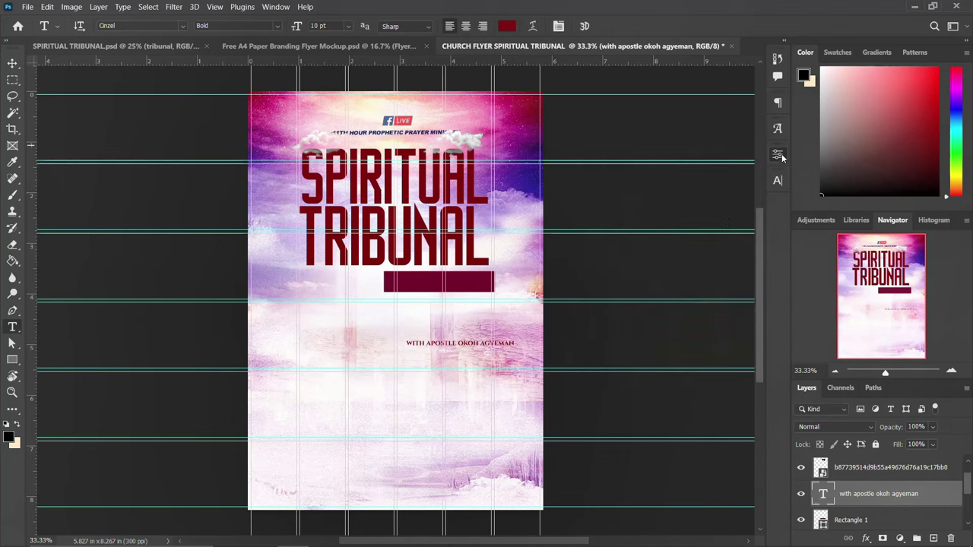
key("v")
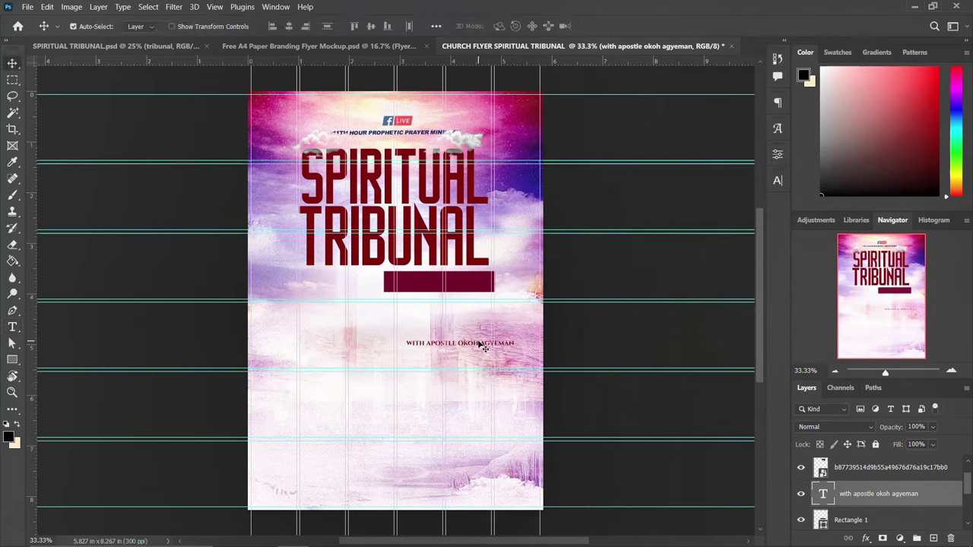
left_click_drag(479, 344, 454, 284)
- Make the guest apostle line near-white by sampling the flyer's light background colour
left_click(778, 183)
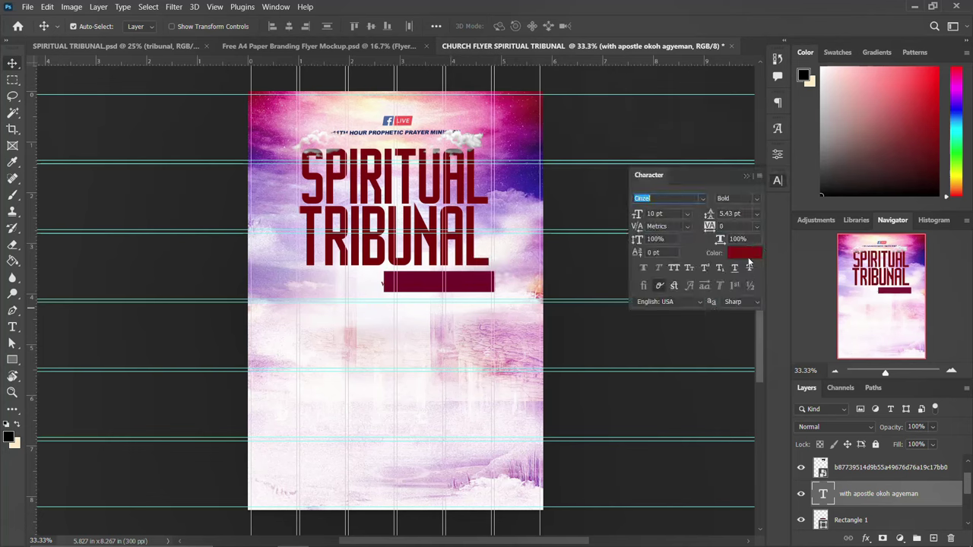
left_click(752, 261)
left_click(422, 380)
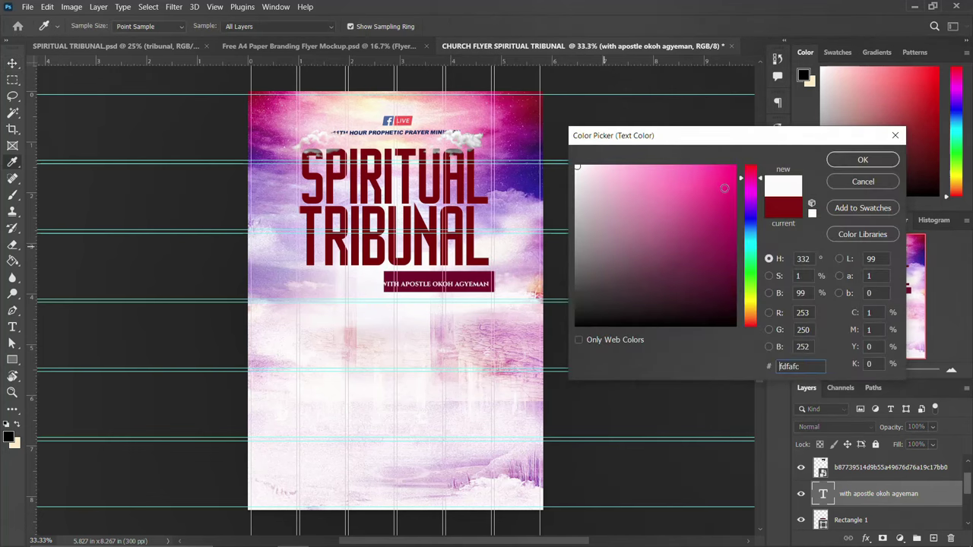
left_click(472, 257)
left_click(420, 356)
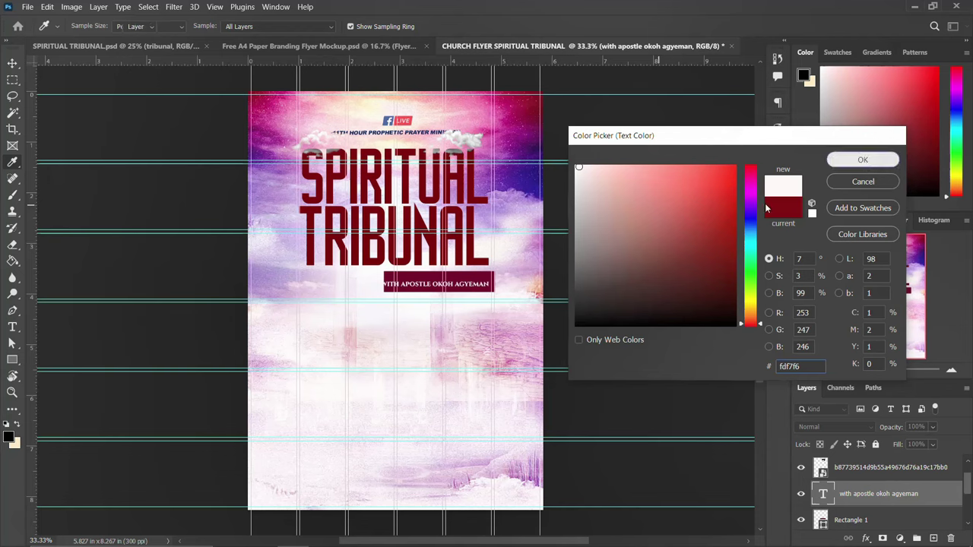
left_click(863, 160)
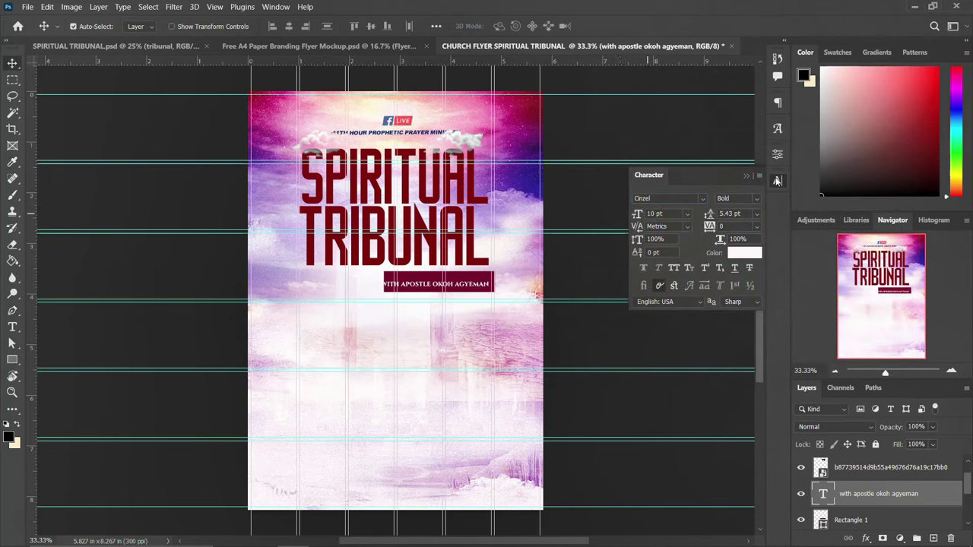
left_click(777, 180)
- Reduce the apostle line's text size to 9 pt
left_click(430, 290)
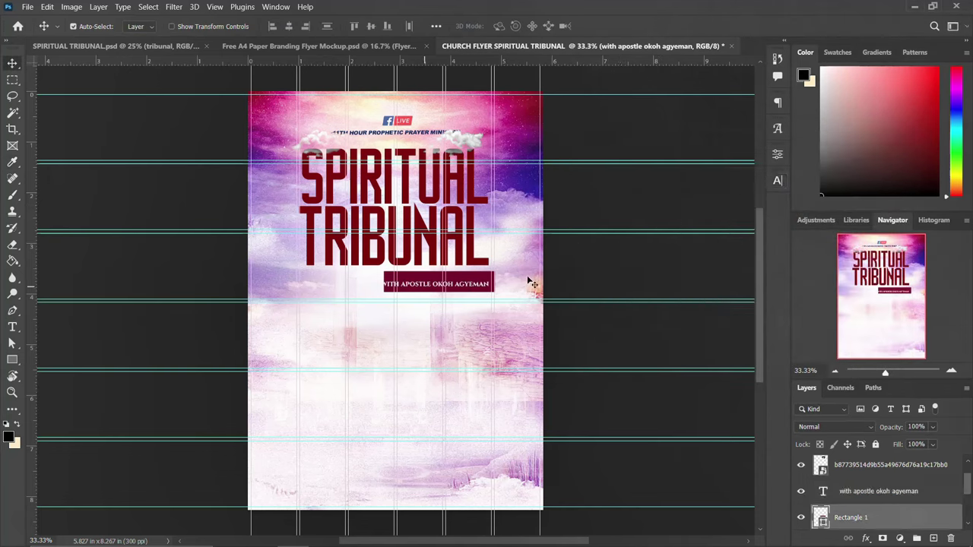
left_click(777, 180)
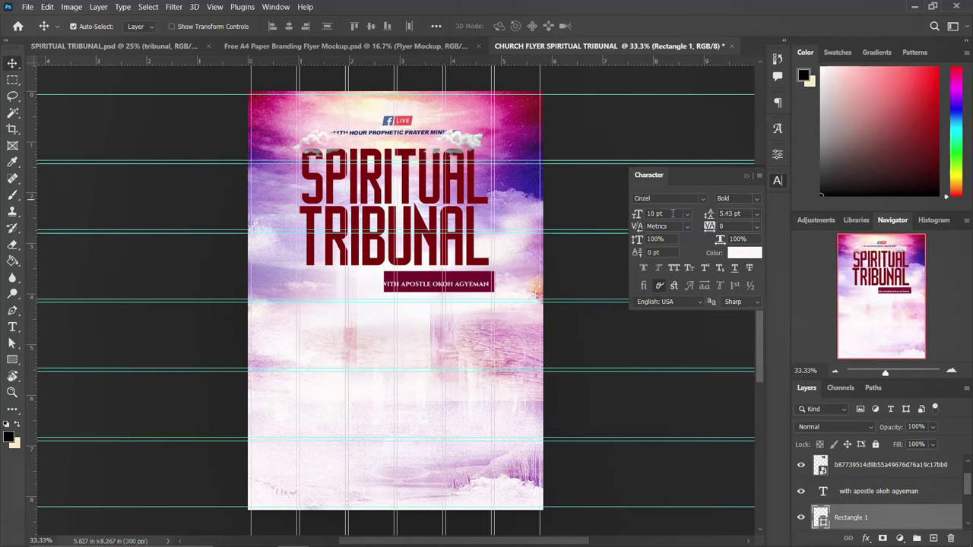
left_click(673, 214)
scroll(673, 214, "down", 1)
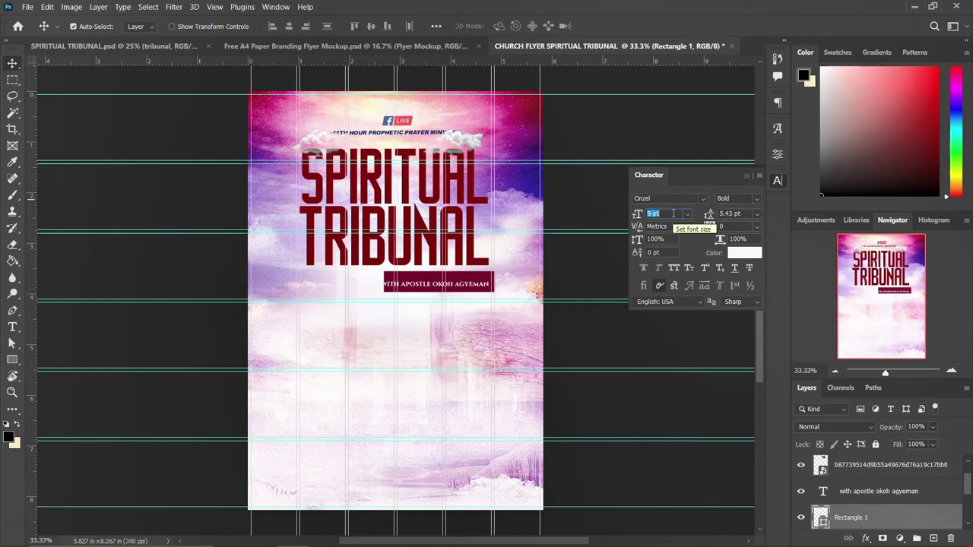
left_click(777, 181)
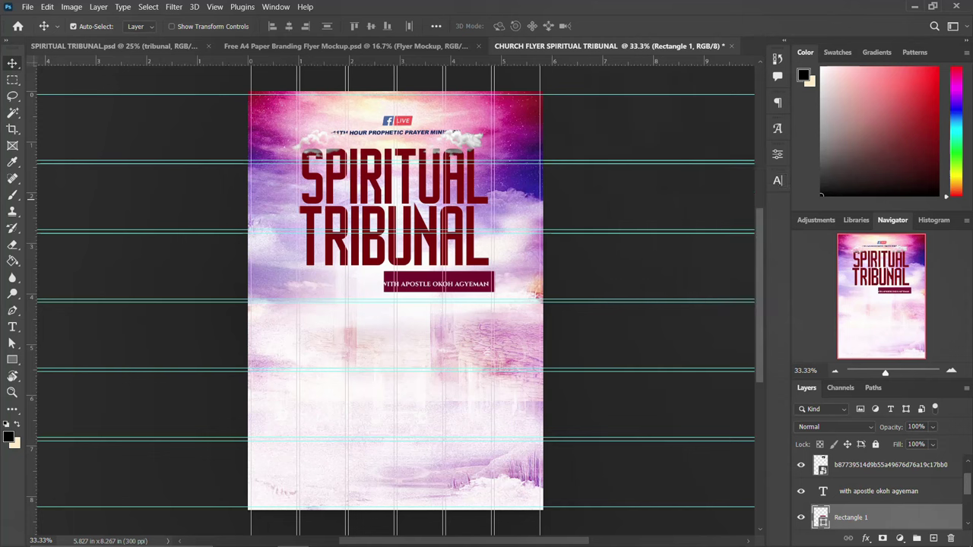
- Centre the apostle line within the dark red bar's selection, then deselect
scroll(854, 501, "down", 1)
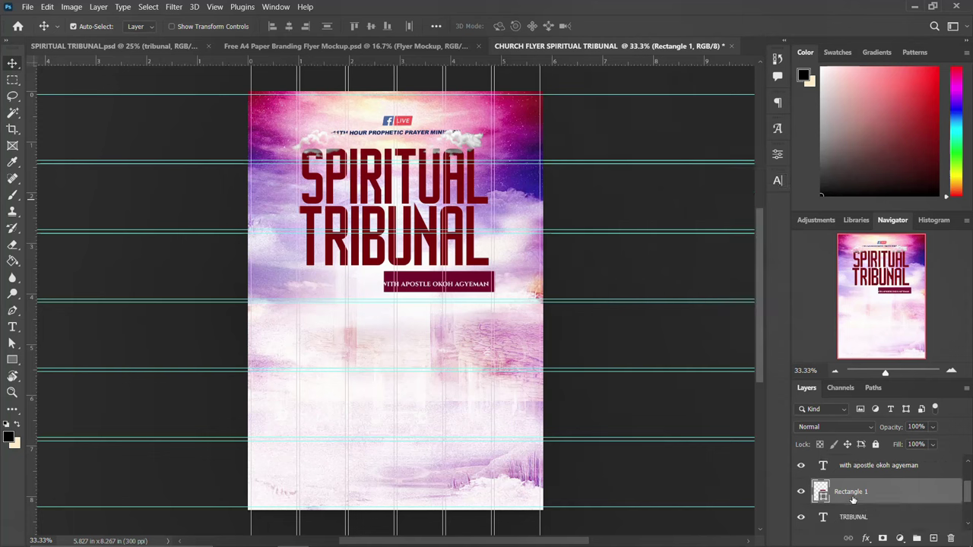
scroll(850, 498, "down", 1)
scroll(851, 494, "up", 1)
left_click(819, 490, "ctrl")
left_click(874, 466)
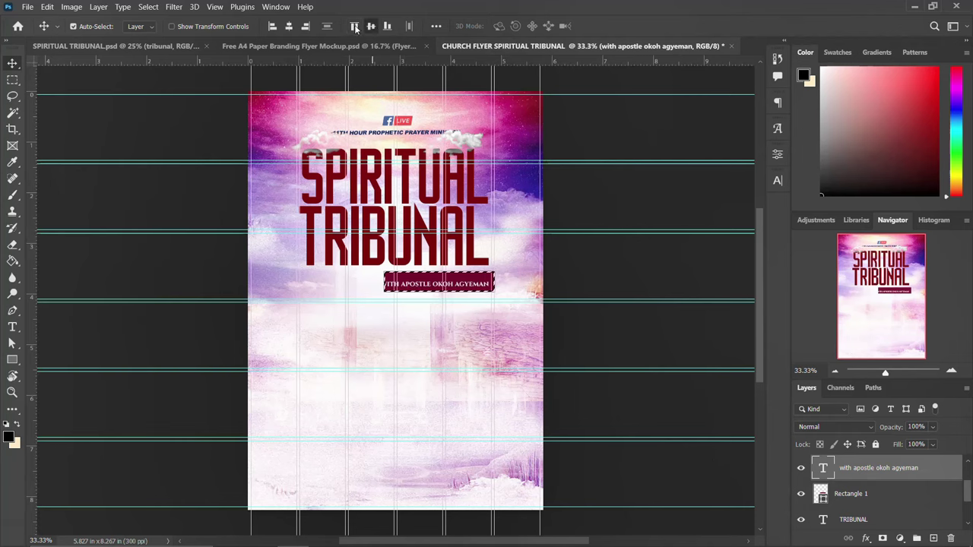
left_click(291, 28)
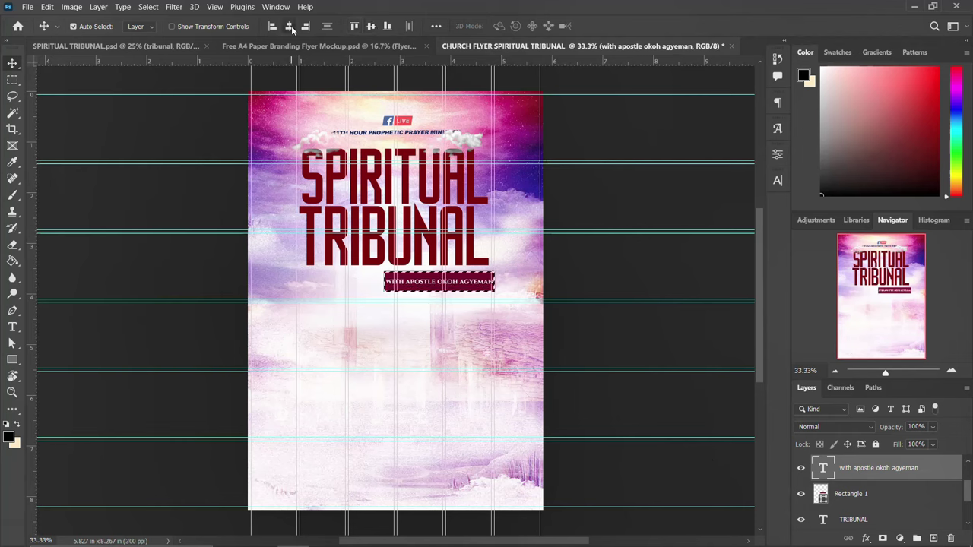
key("ctrl+d")
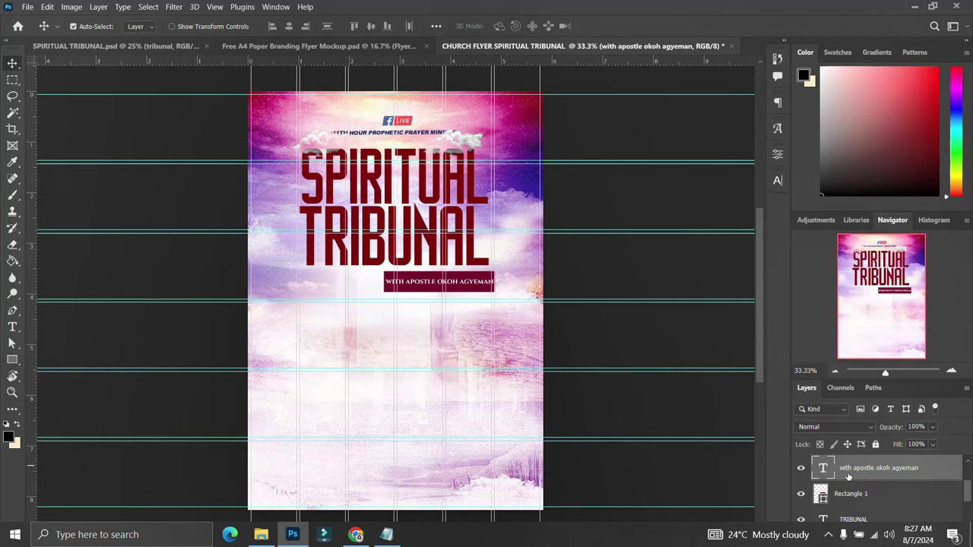
- Group the layers from SPIRITUAL up to the top image and name the group THEME
scroll(849, 486, "down", 2)
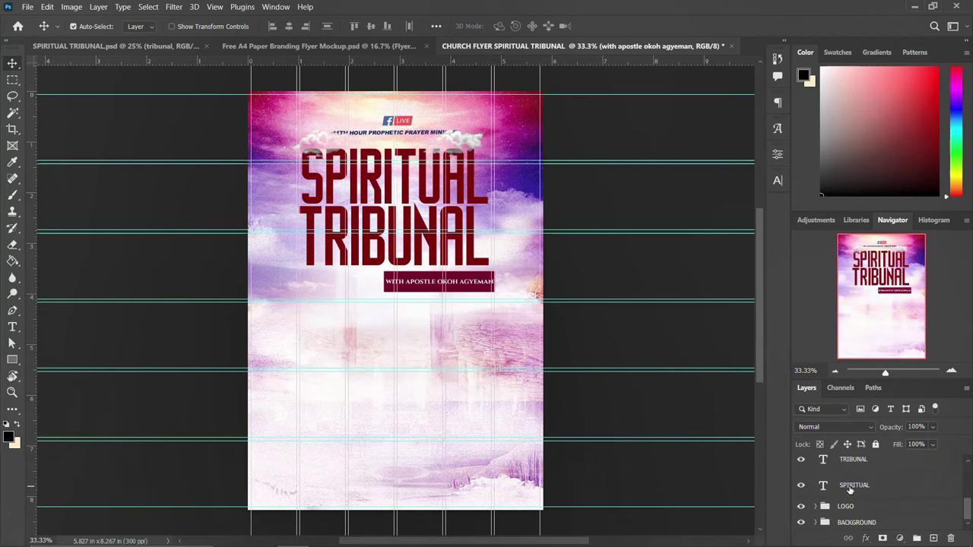
left_click(849, 487)
scroll(851, 483, "up", 3)
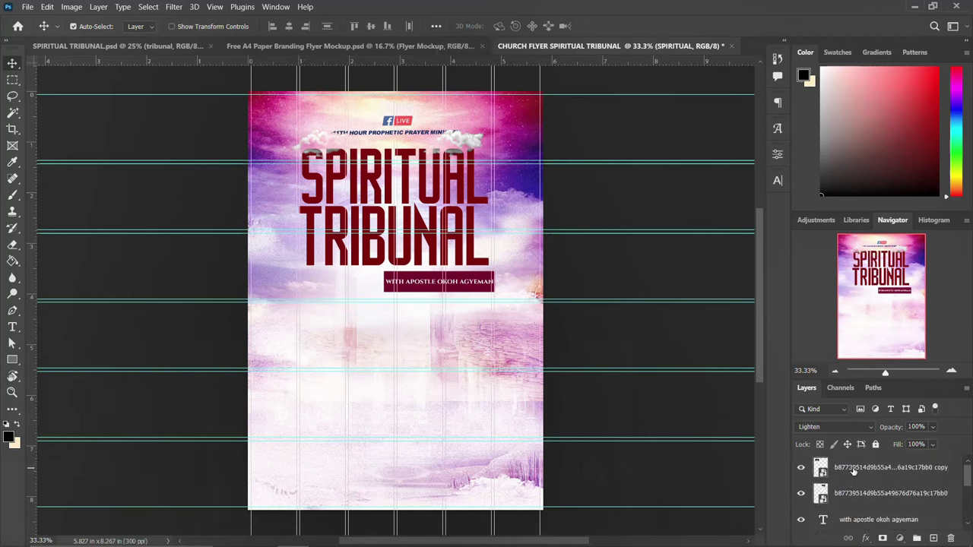
left_click(853, 471, "shift")
key("ctrl+g")
double_click(846, 462)
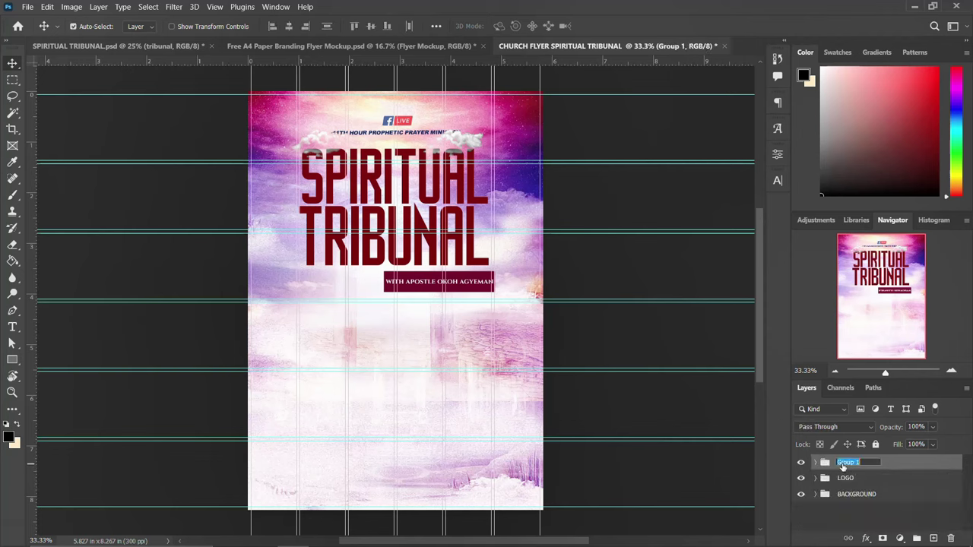
type("THE")
key("Return")
- Toggle THEME's visibility to check its contents, then open the man's photo folder
left_click(800, 462)
left_click(801, 462)
mouse_move(319, 541)
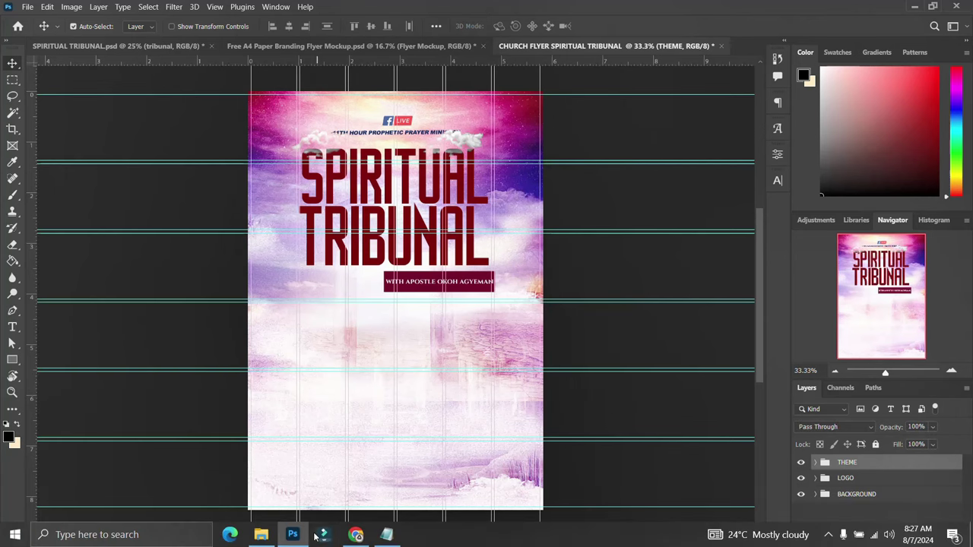
left_click(270, 536)
- Place the man's photo on the flyer and rasterize its layer
left_click_drag(475, 304, 131, 357)
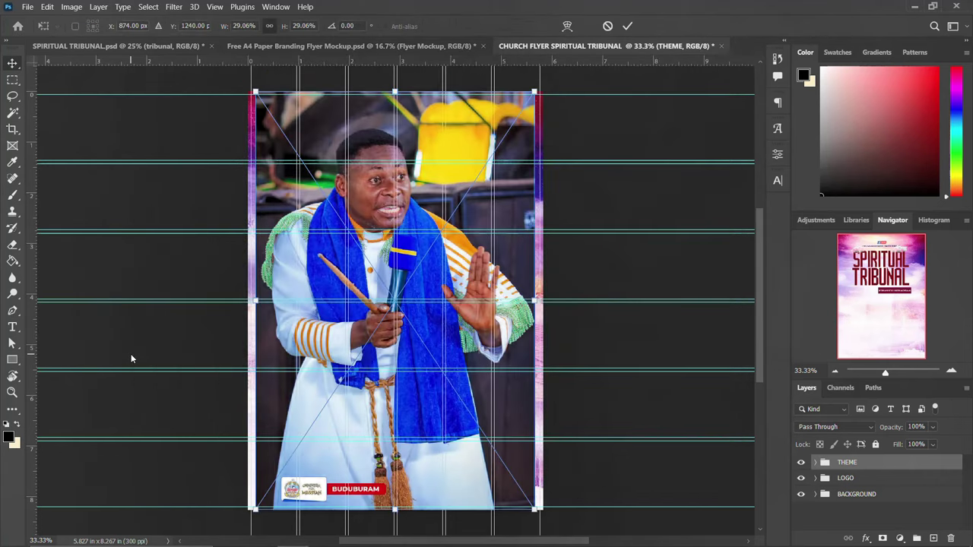
key("Return")
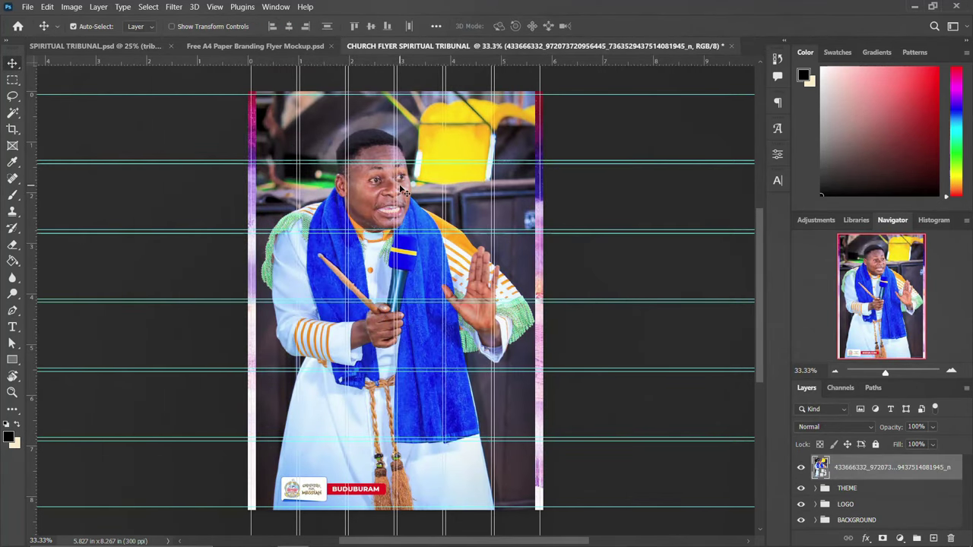
right_click(876, 465)
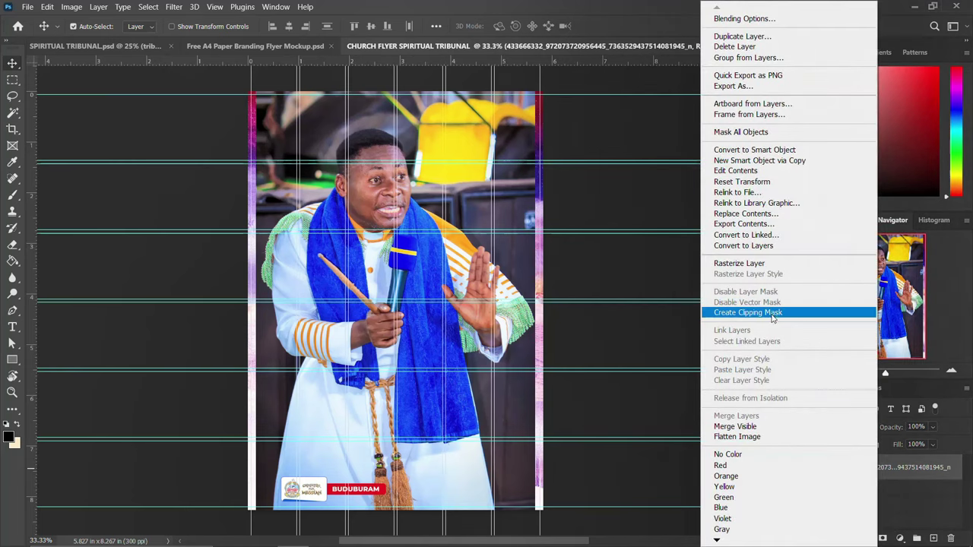
left_click(739, 263)
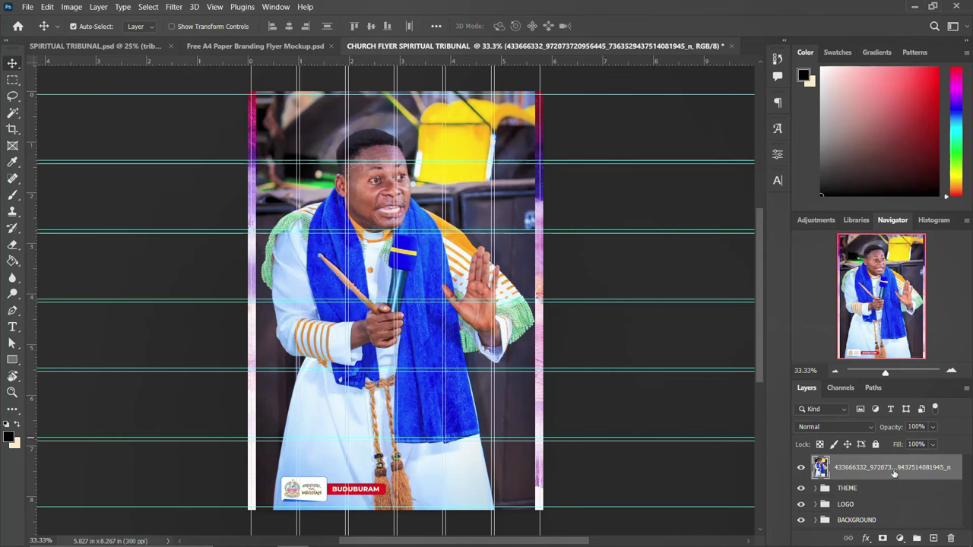
- Remove the photo's background automatically and convert the cut-out into a smart object
left_click(777, 154)
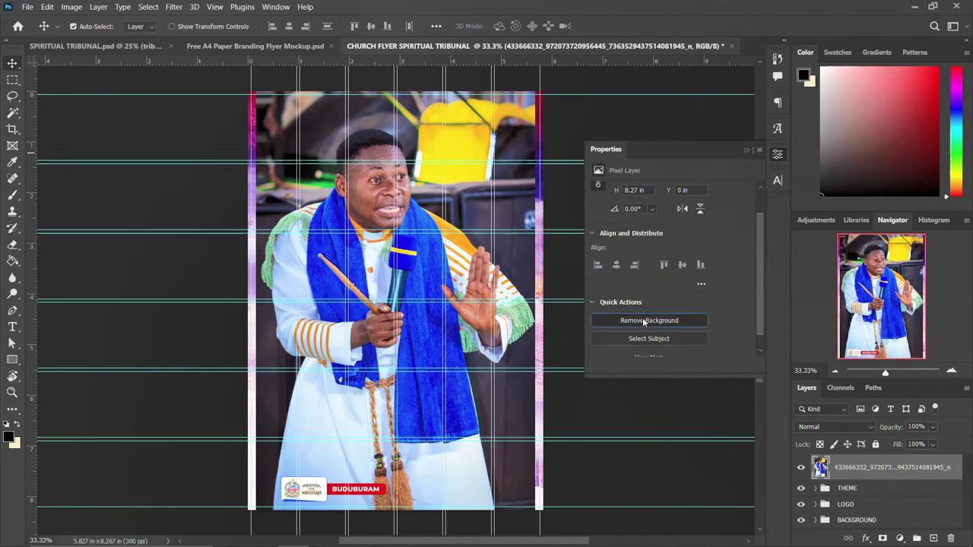
left_click(644, 321)
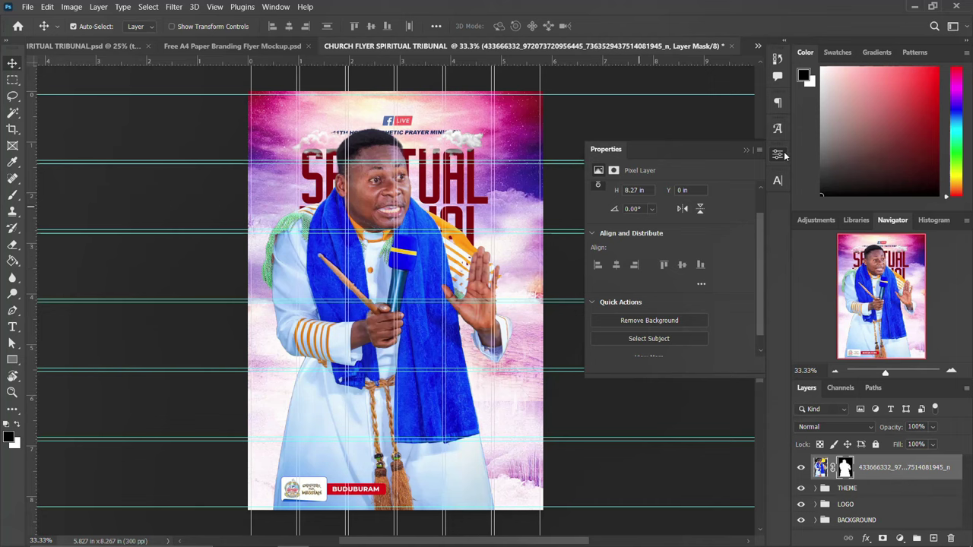
left_click(778, 154)
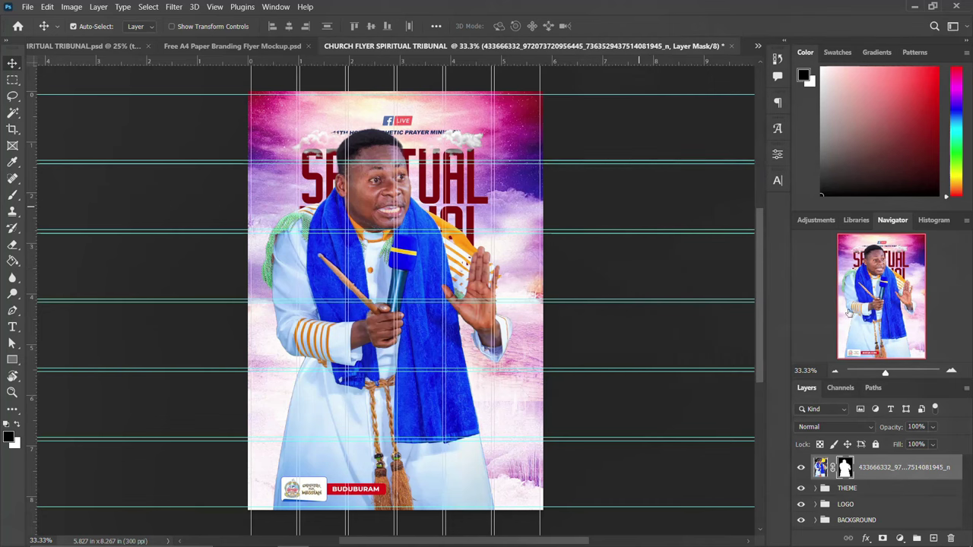
right_click(898, 467)
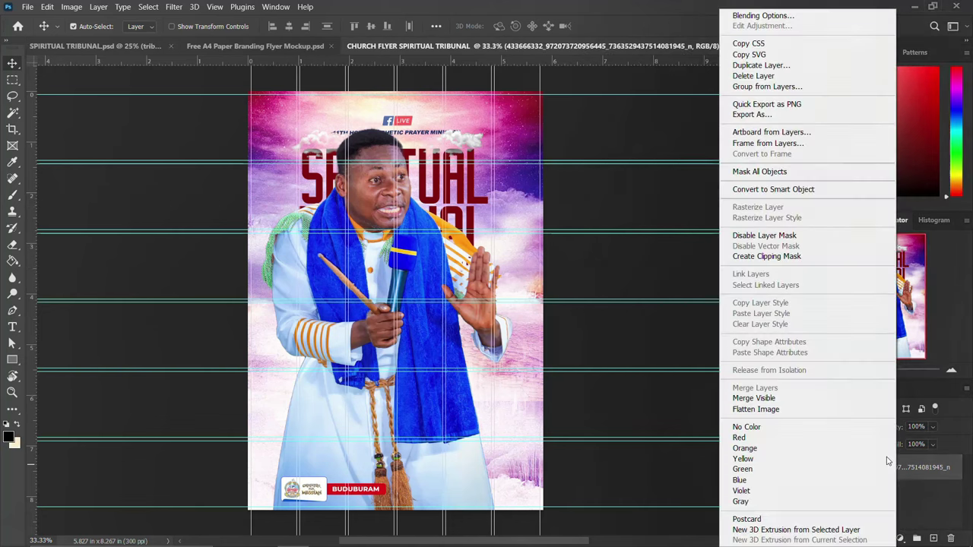
left_click(787, 190)
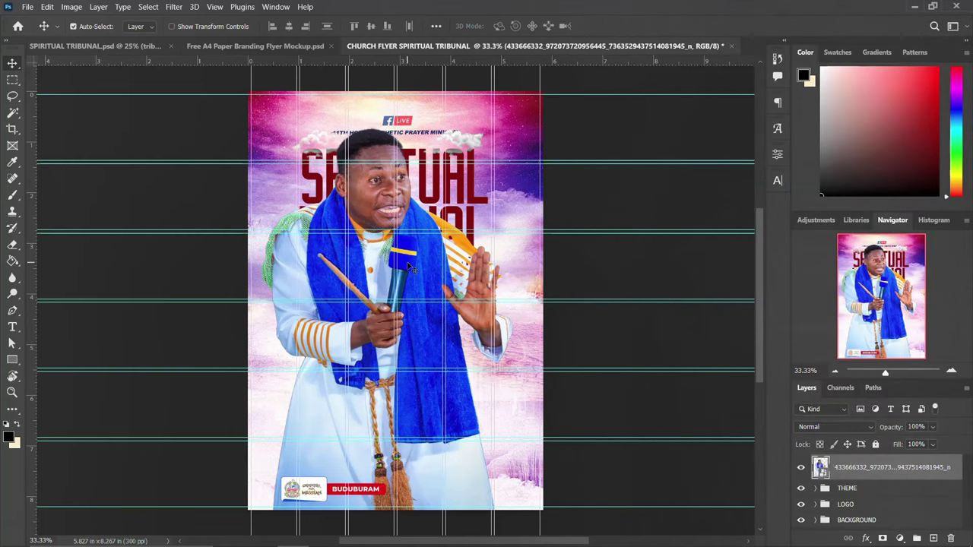
- Scale the man's photo down and position it lower left, just under TRIBUNAL
key("ctrl+t")
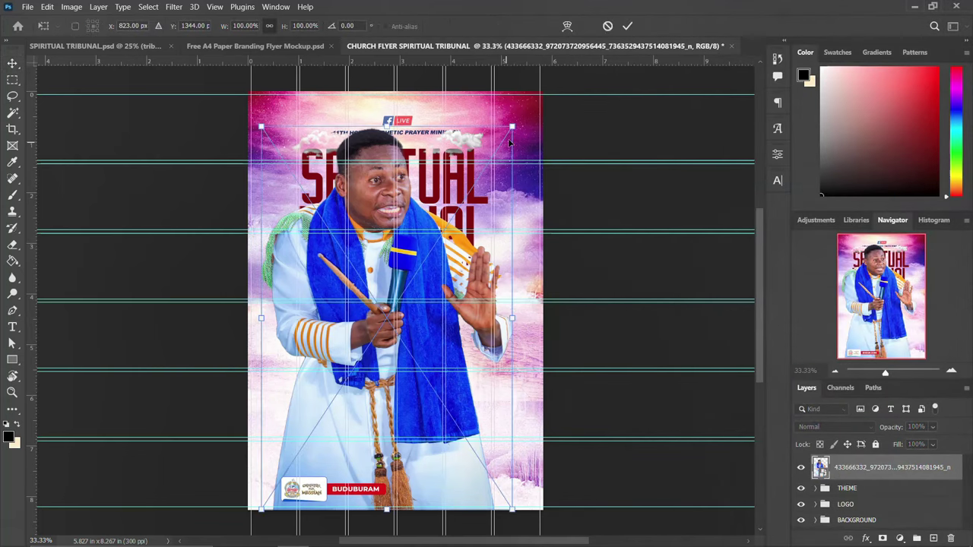
left_click_drag(513, 126, 479, 165)
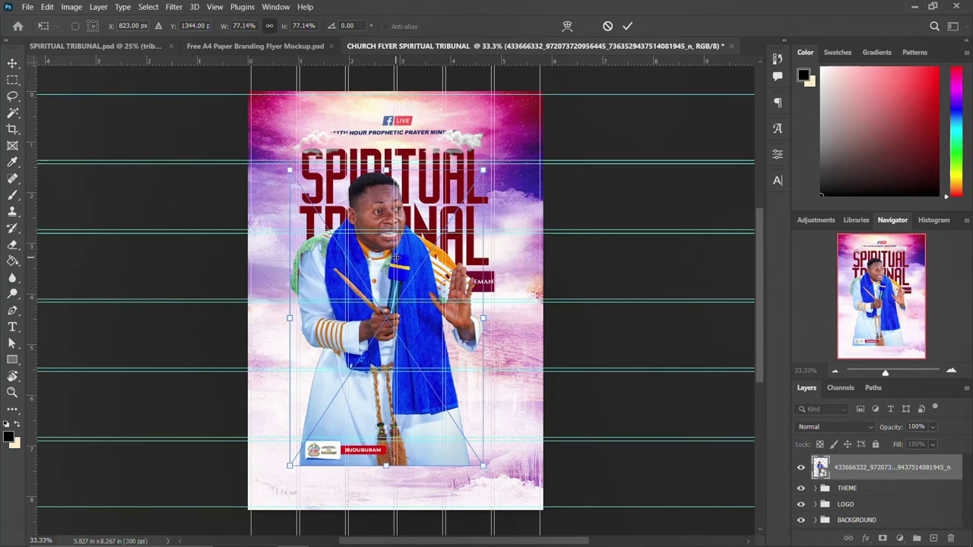
left_click_drag(361, 275, 330, 341)
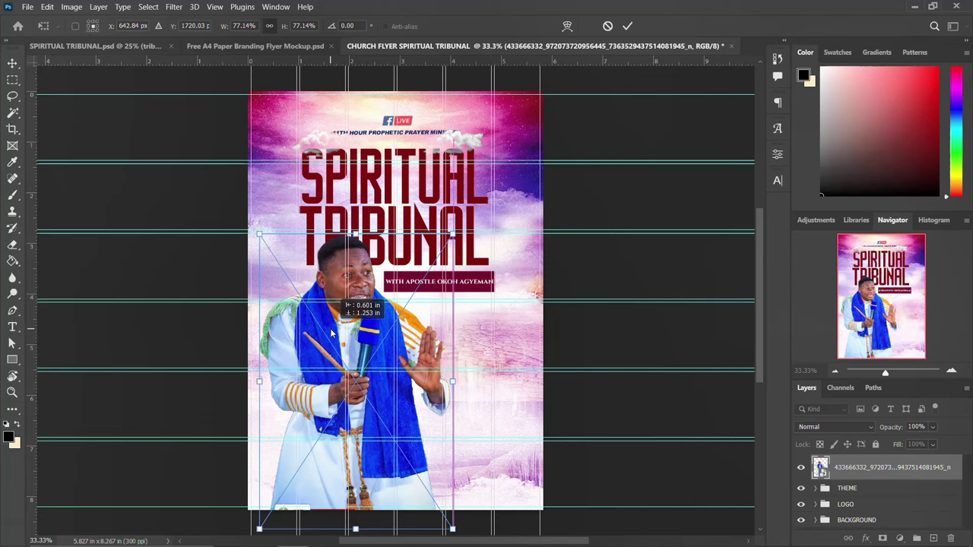
left_click_drag(453, 233, 443, 248)
left_click_drag(373, 328, 364, 330)
key("Return")
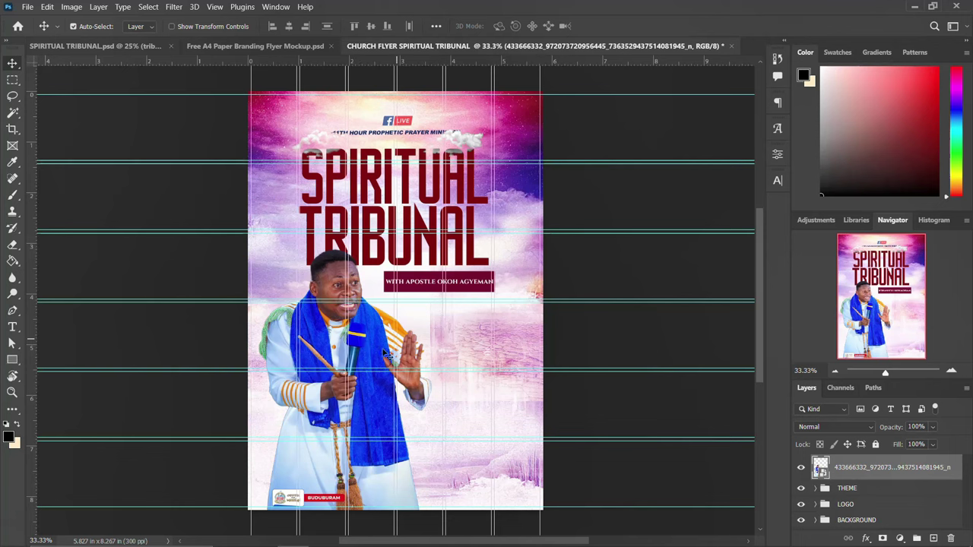
left_click_drag(365, 347, 368, 345)
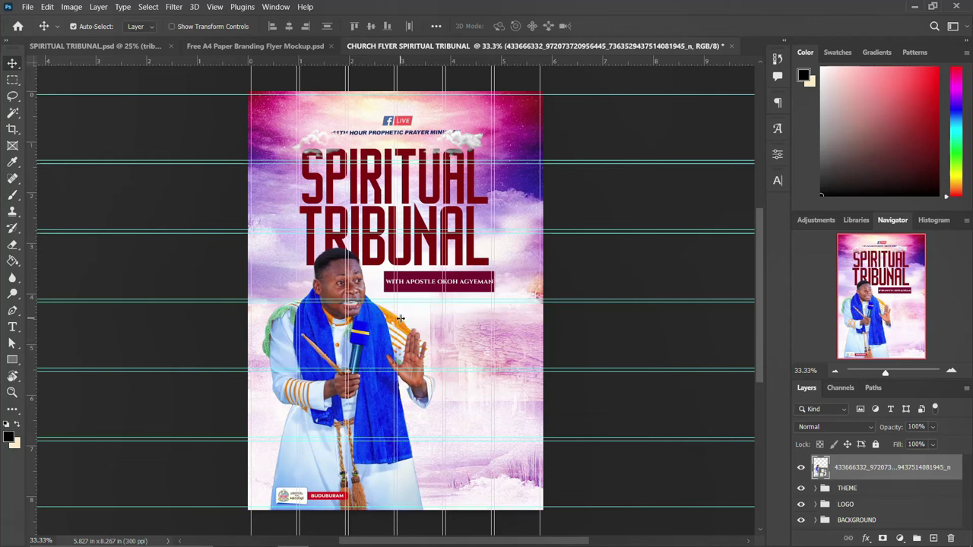
- Widen the dark red bar under the title to the left
left_click(480, 282)
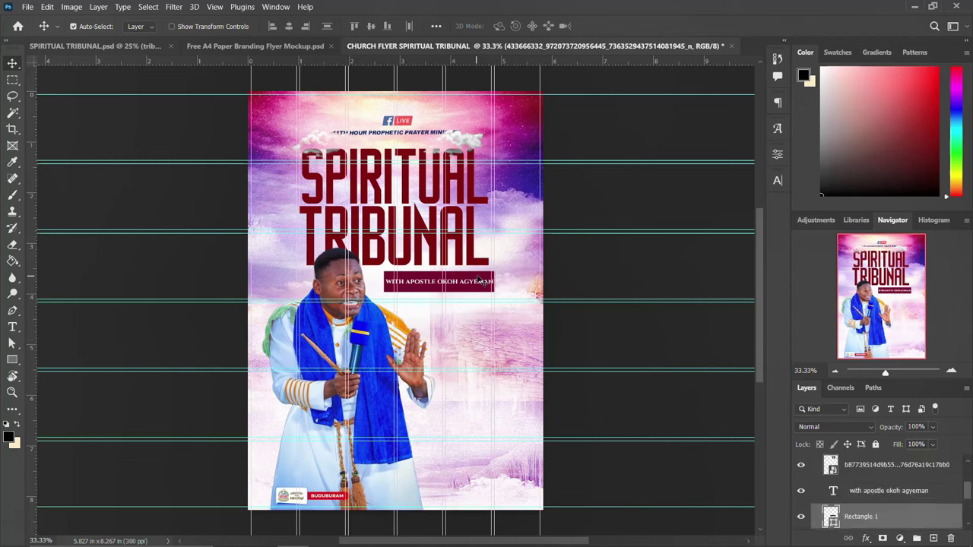
key("ctrl+t")
left_click_drag(384, 282, 353, 281)
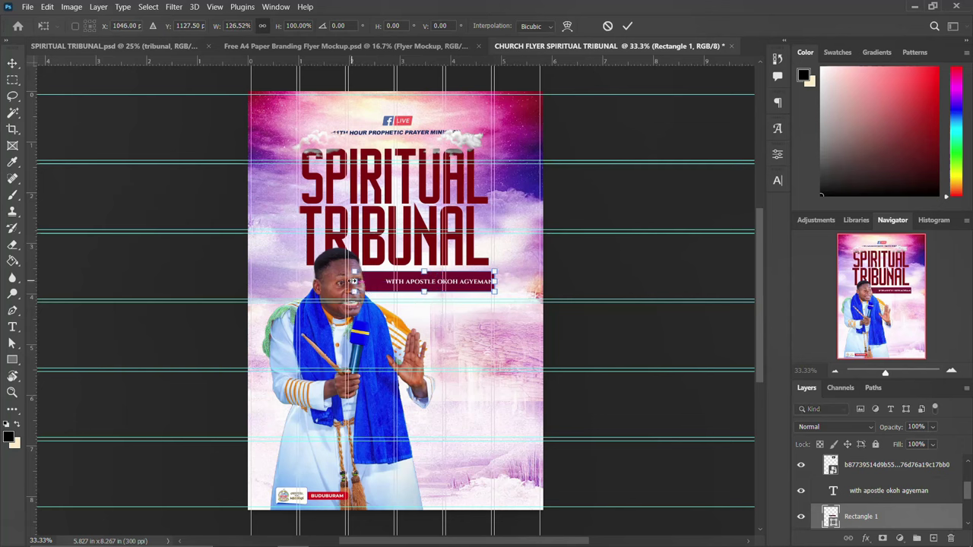
key("Return")
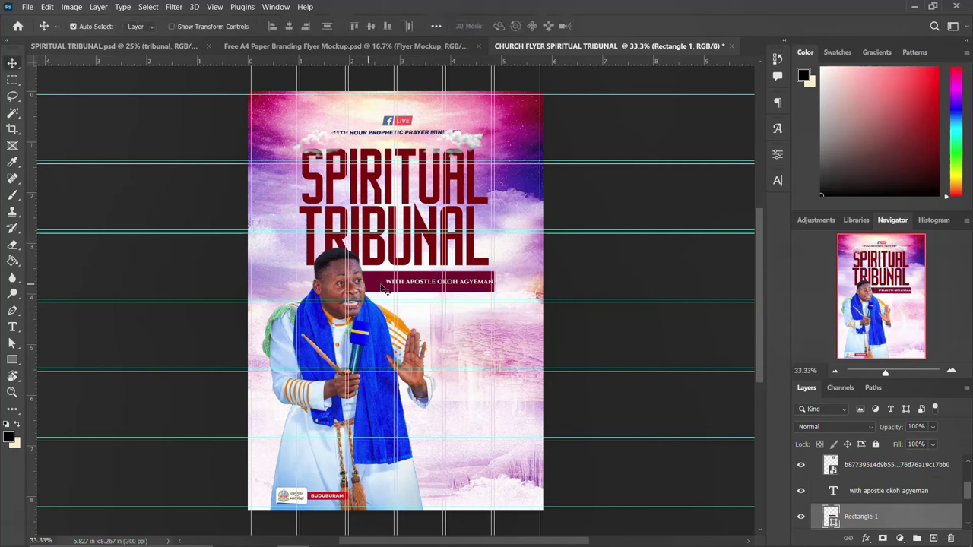
- Enlarge the speaker's name text to 12 pt and shift it left within the bar
left_click(427, 286)
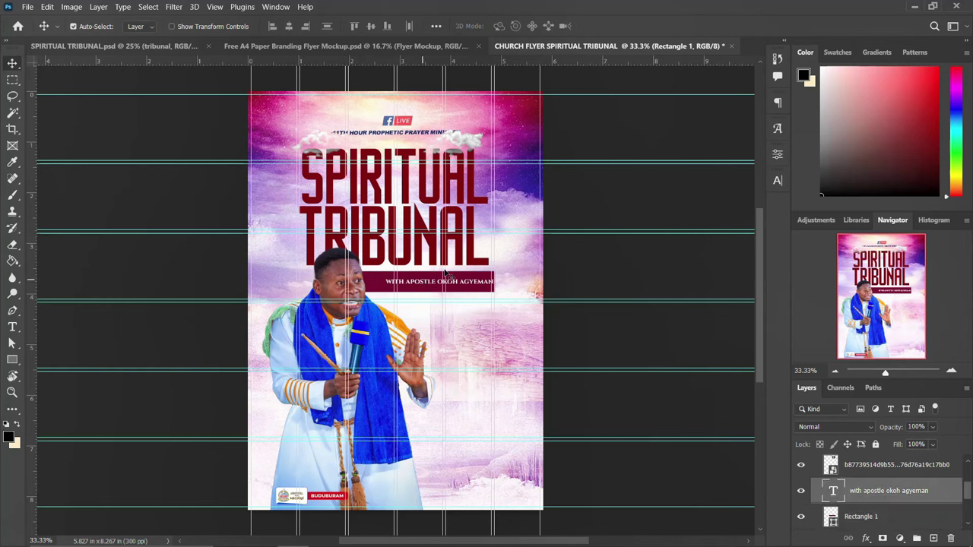
left_click(777, 180)
left_click(661, 216)
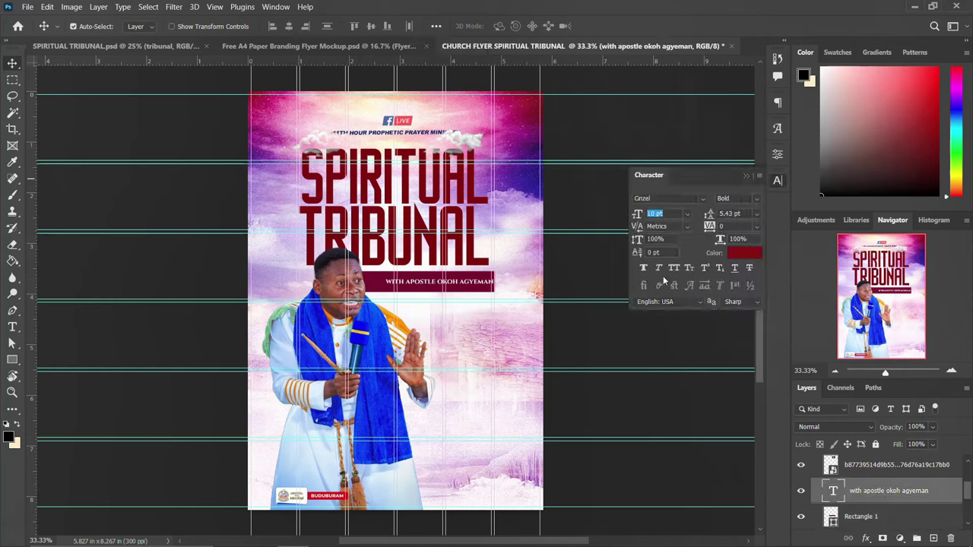
key("Up")
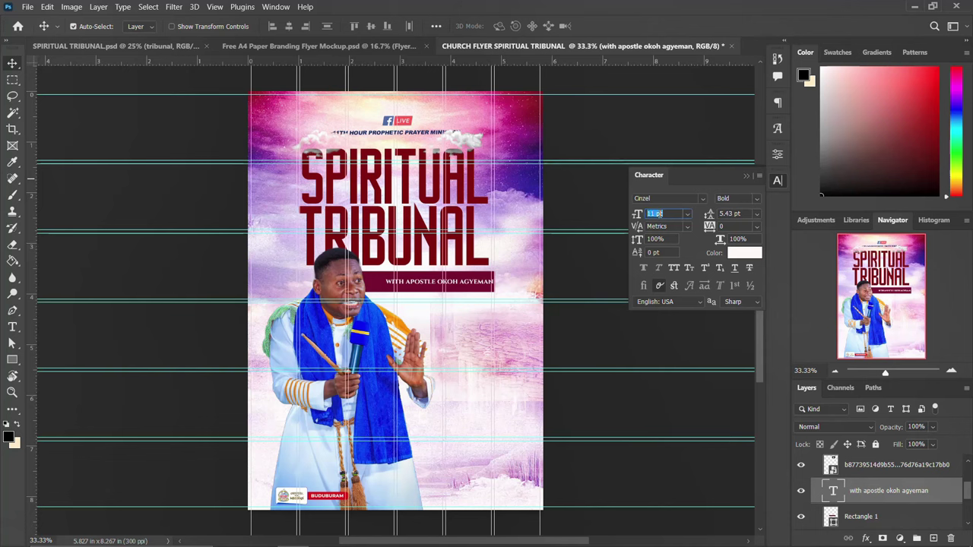
key("Up")
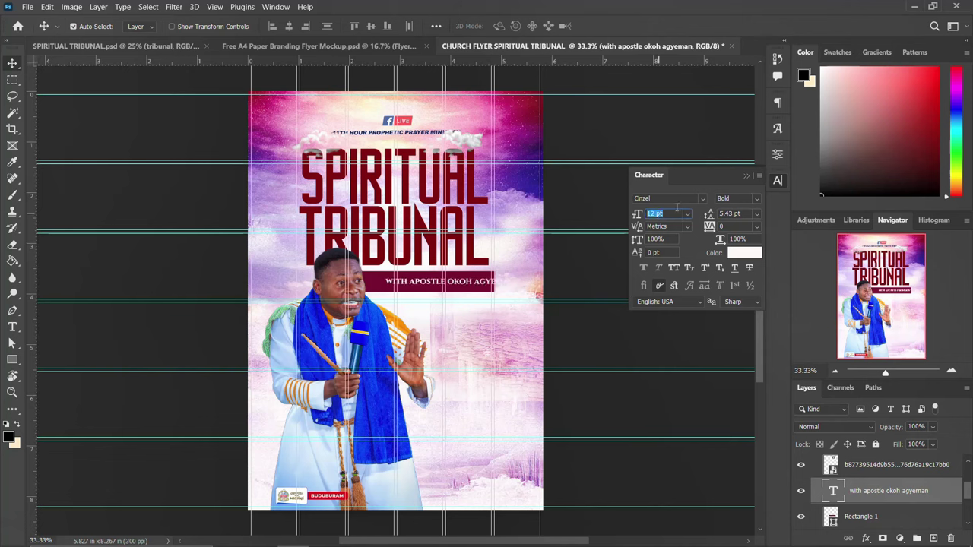
left_click(784, 184)
key("shift+Left")
key("shift+Left")
key("shift+Left")
key("shift+Left")
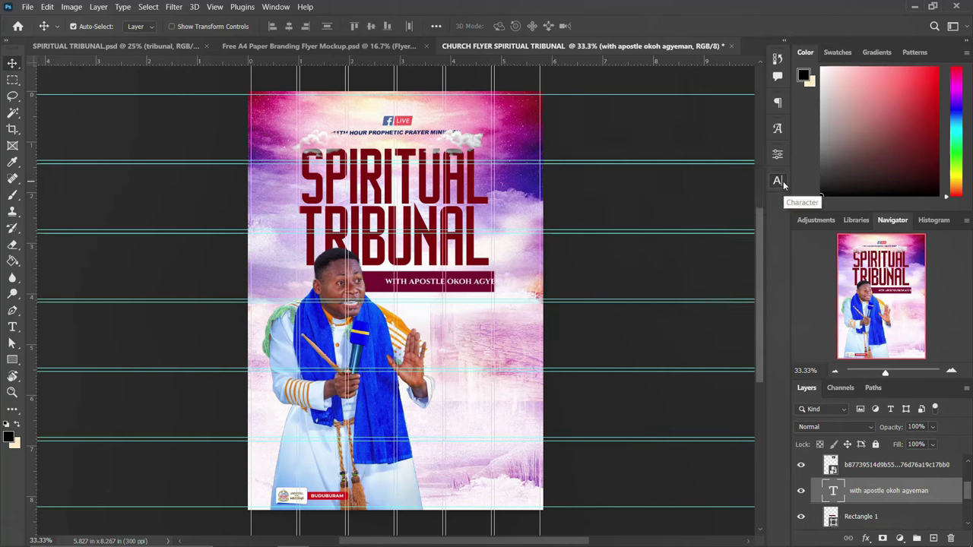
key("shift+Left")
key("shift+Left")
key("shift+Left")
key("shift+Left")
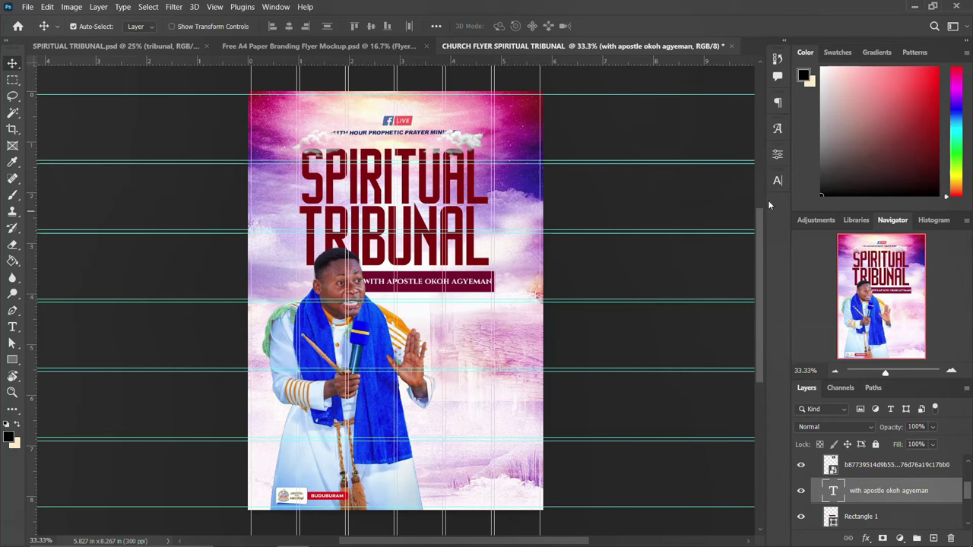
- Colour the speaker's name text light blue sampled from the flyer
left_click(777, 181)
left_click(748, 254)
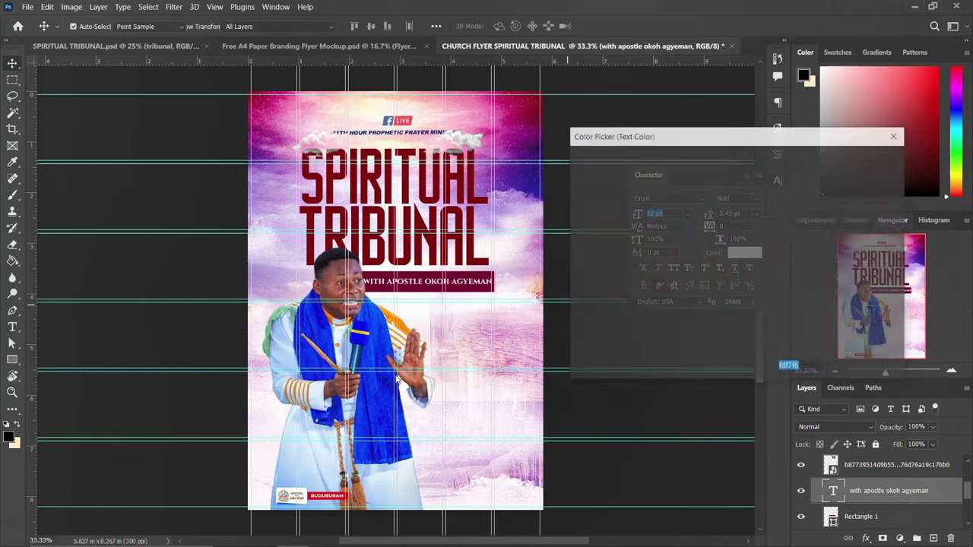
left_click(280, 347)
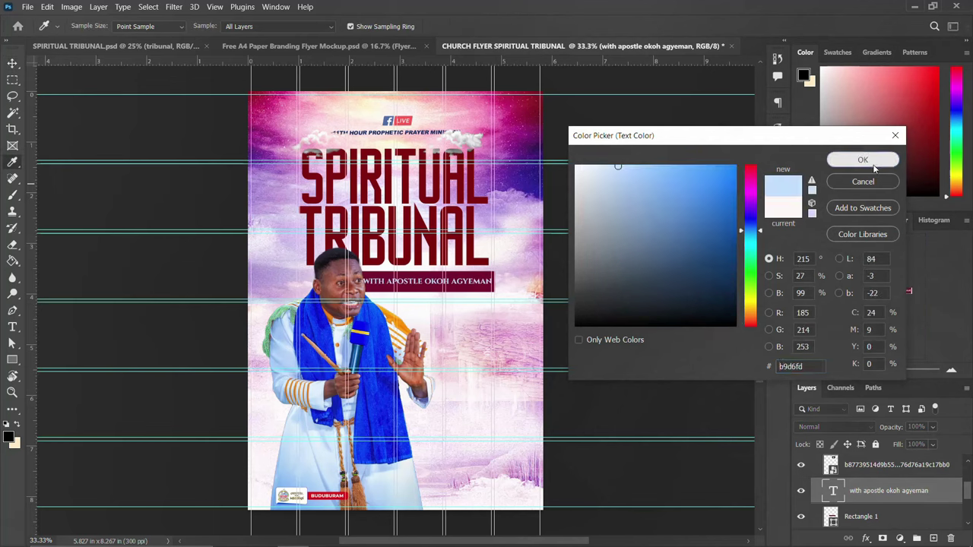
left_click(863, 159)
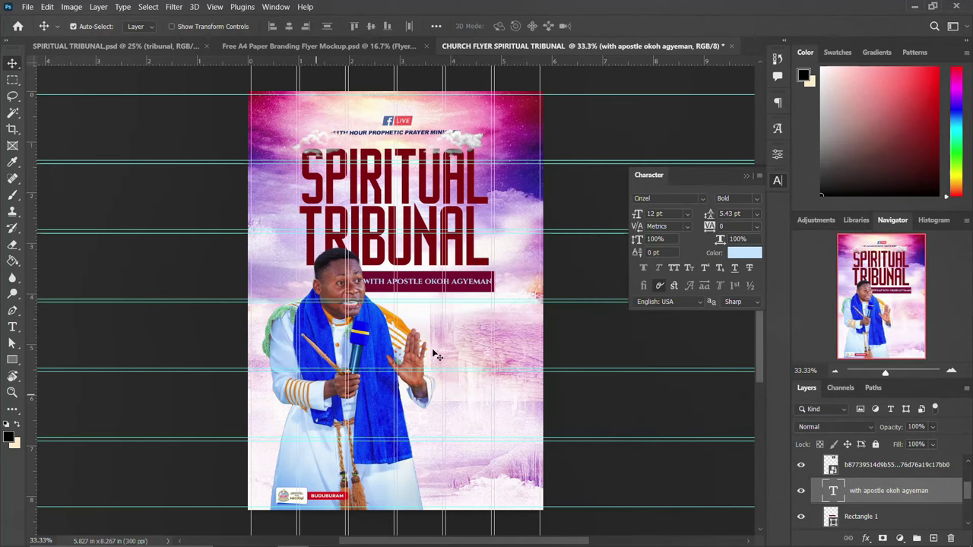
left_click(748, 255)
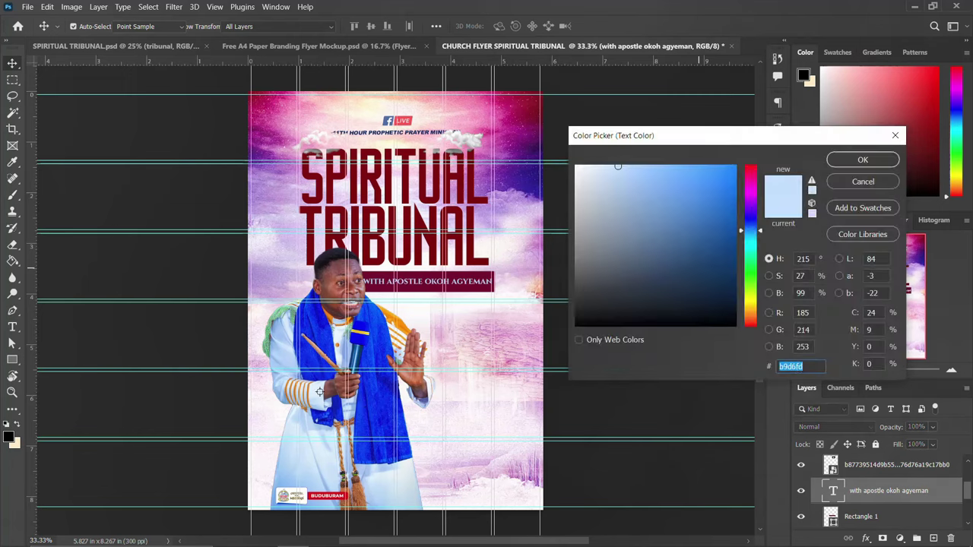
left_click(863, 160)
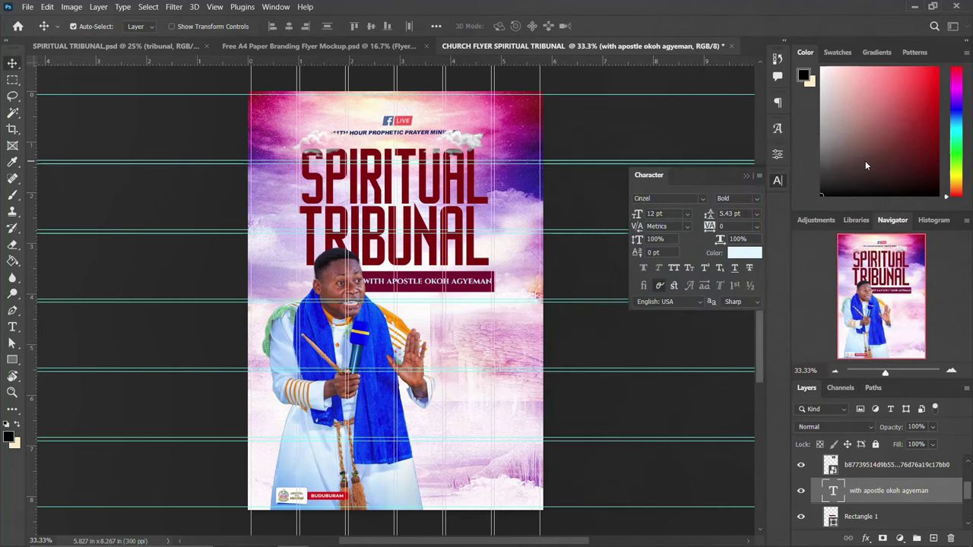
left_click(780, 182)
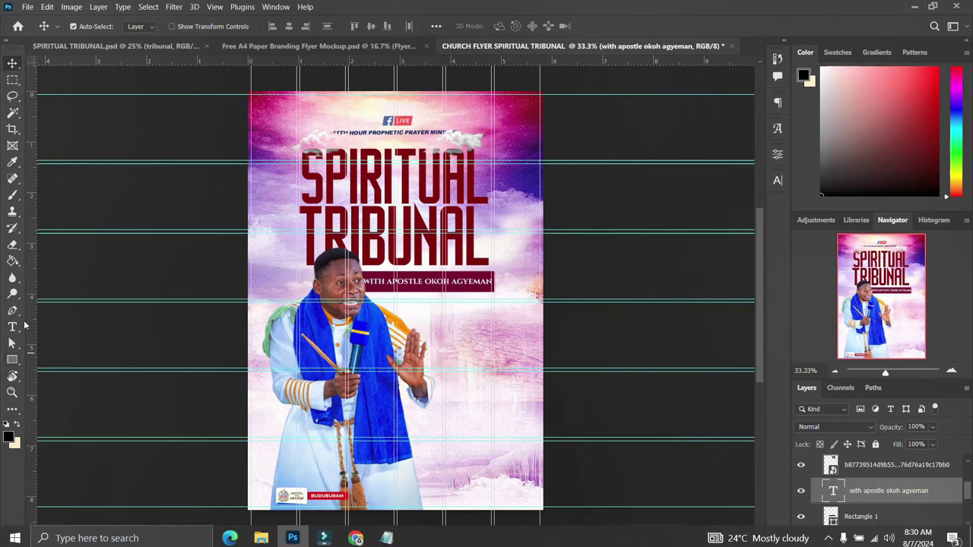
- Group the man's photo layer as MAN OF GOOD and collapse the THEME group
left_click(13, 360)
scroll(856, 475, "up", 3)
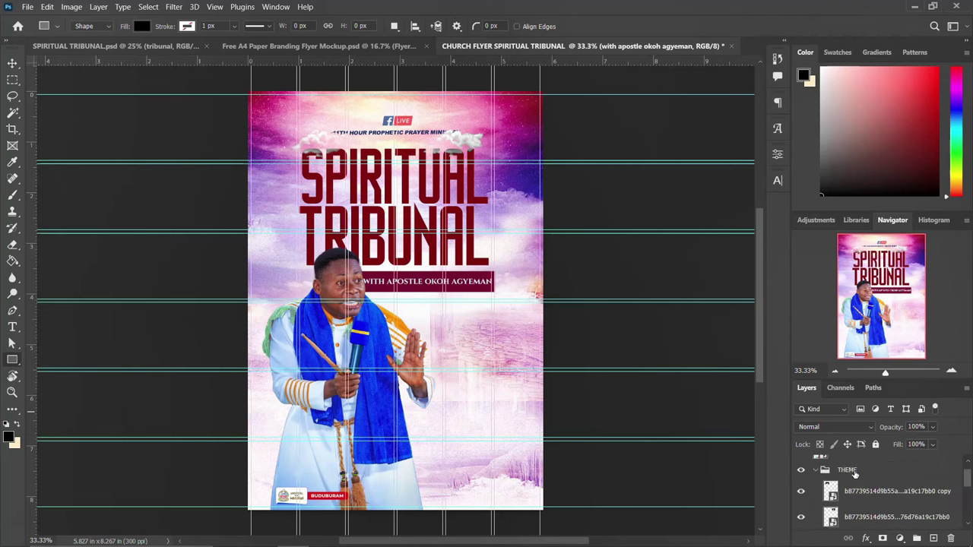
left_click(858, 469)
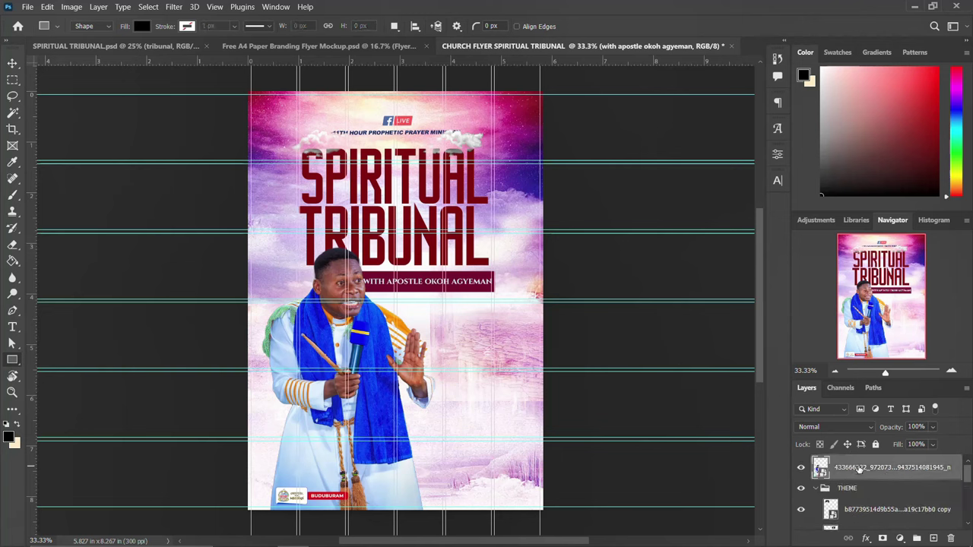
key("ctrl+g")
left_click(816, 464)
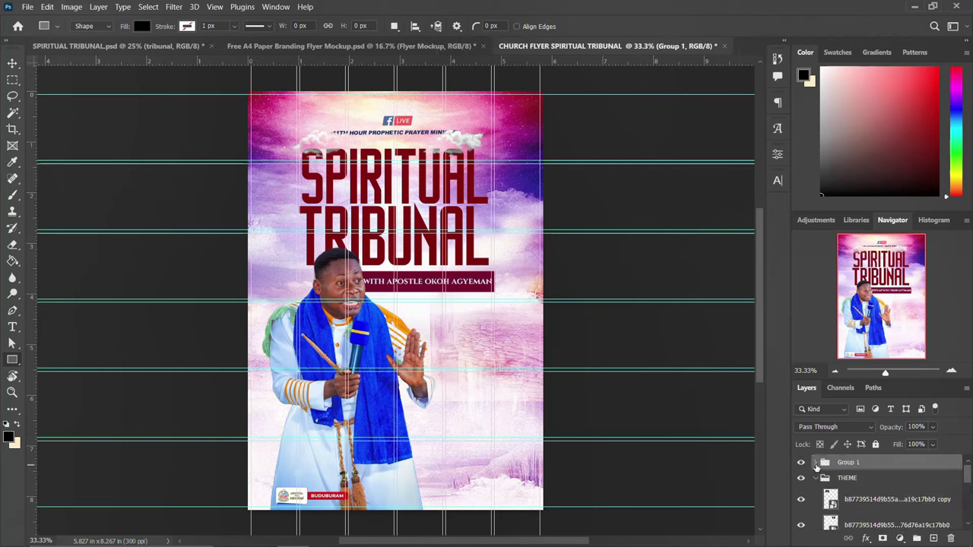
double_click(846, 463)
type("N")
type("AN OF GOOD")
key("Return")
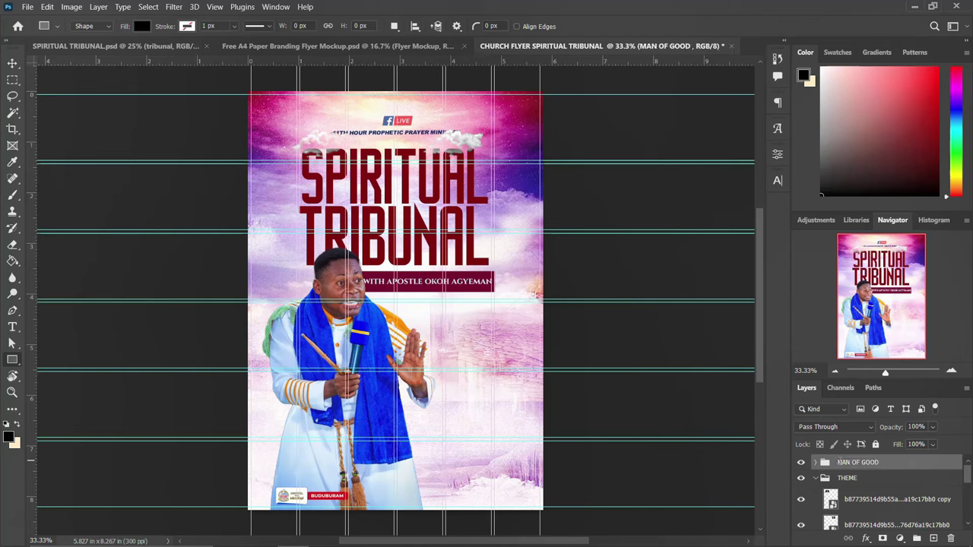
left_click(816, 478)
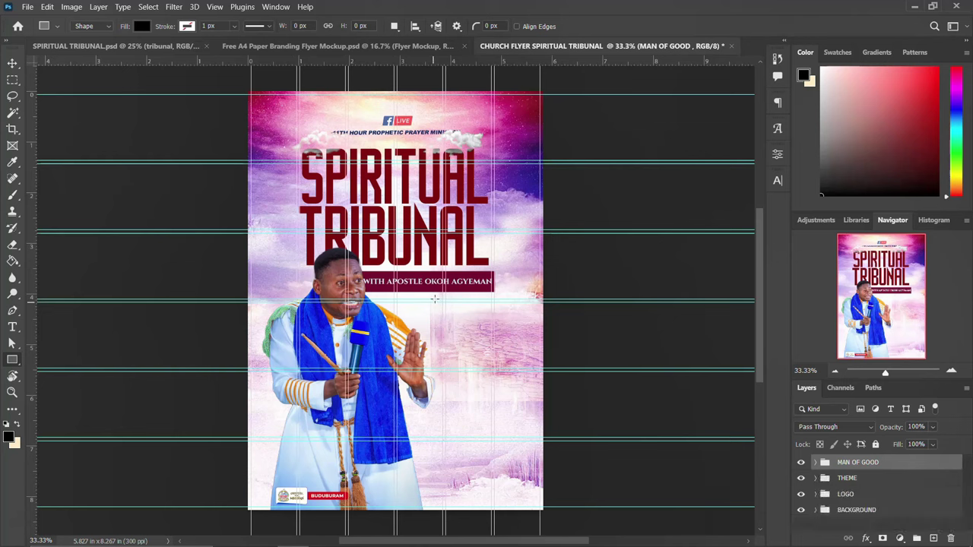
- Draw a rectangle to the right of the man and fill it maroon
left_click_drag(440, 298, 495, 371)
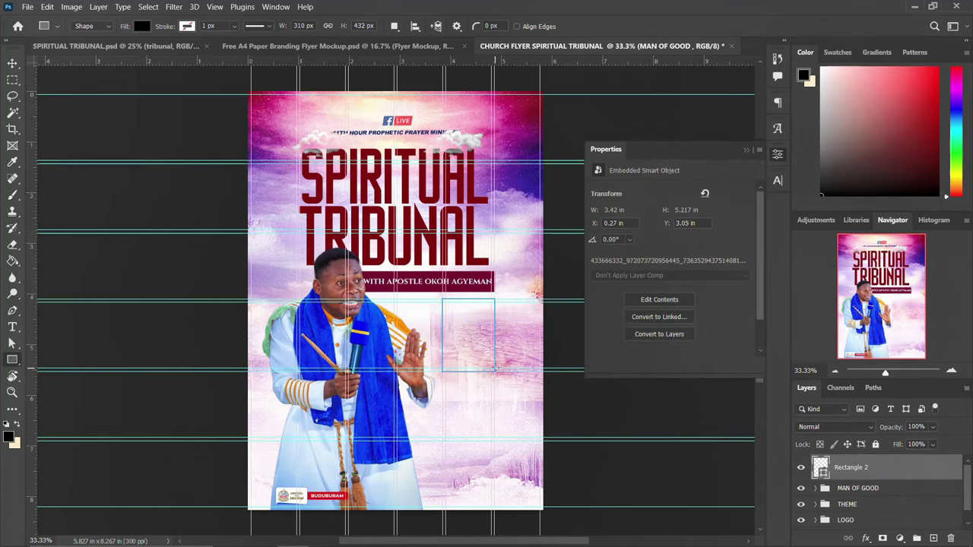
left_click(777, 155)
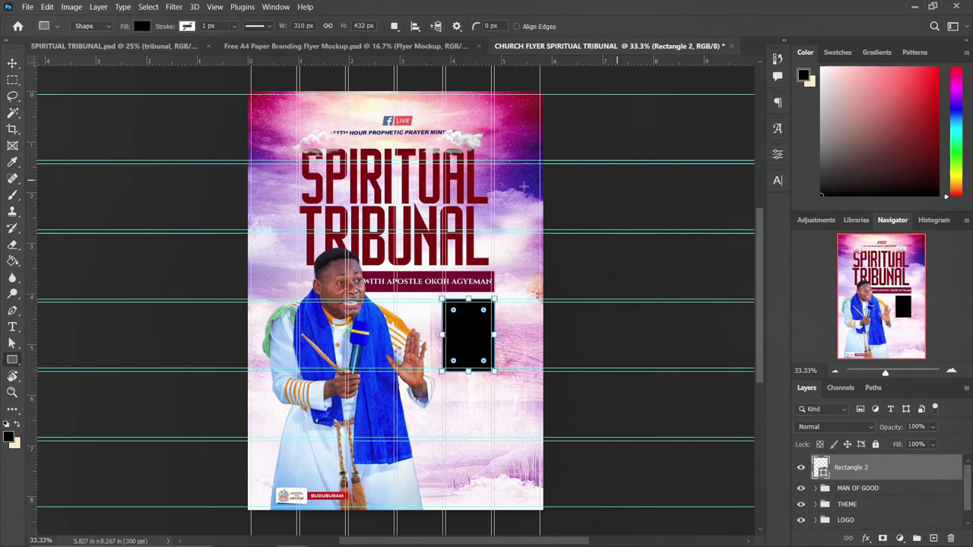
left_click(13, 63)
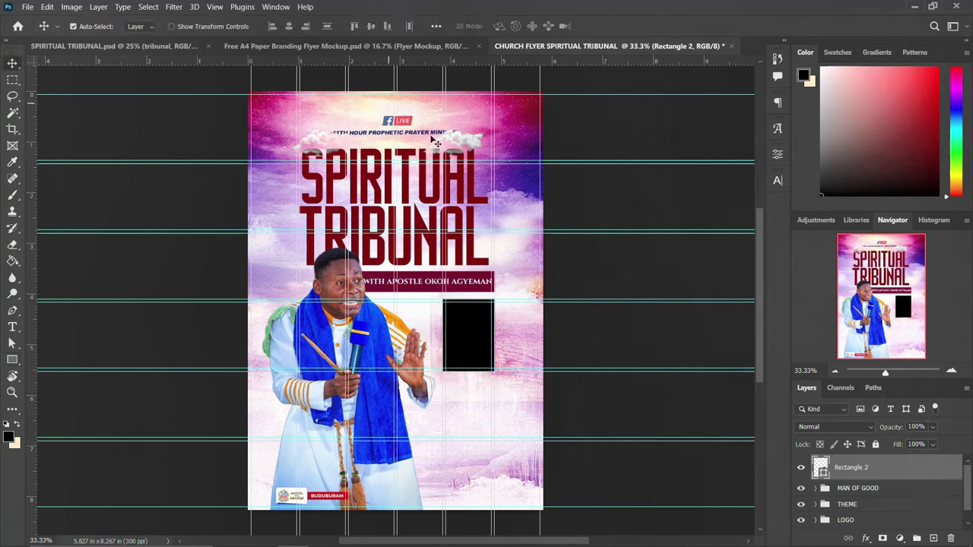
left_click(778, 154)
left_click(630, 283)
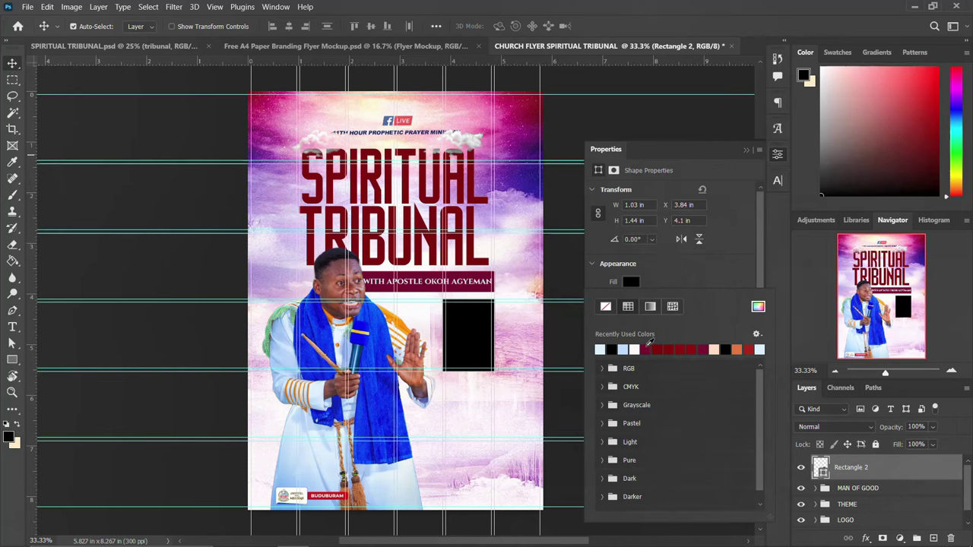
left_click(648, 346)
left_click(779, 156)
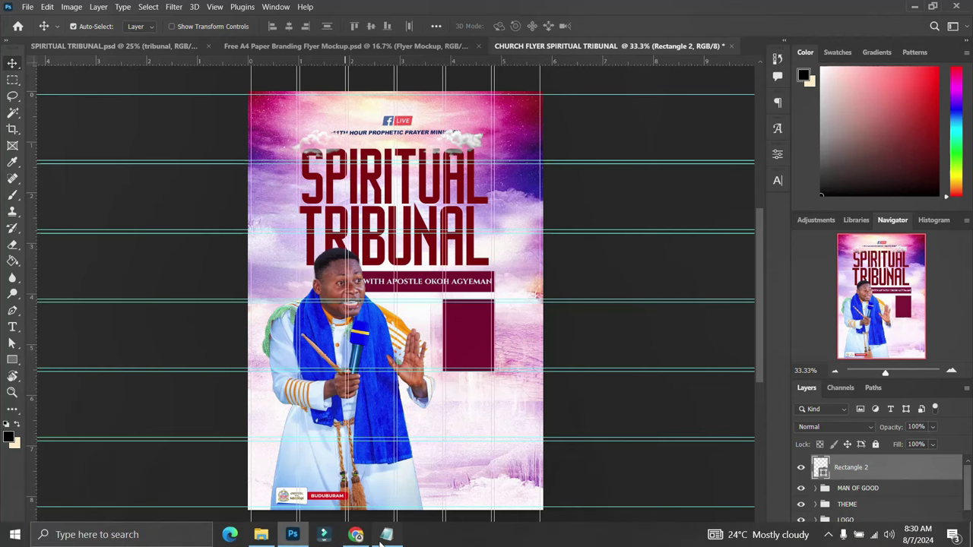
- Copy the date lines '25th Oct 2022 10am' from the notes
left_click(387, 536)
left_click_drag(385, 188, 362, 153)
left_click(616, 4)
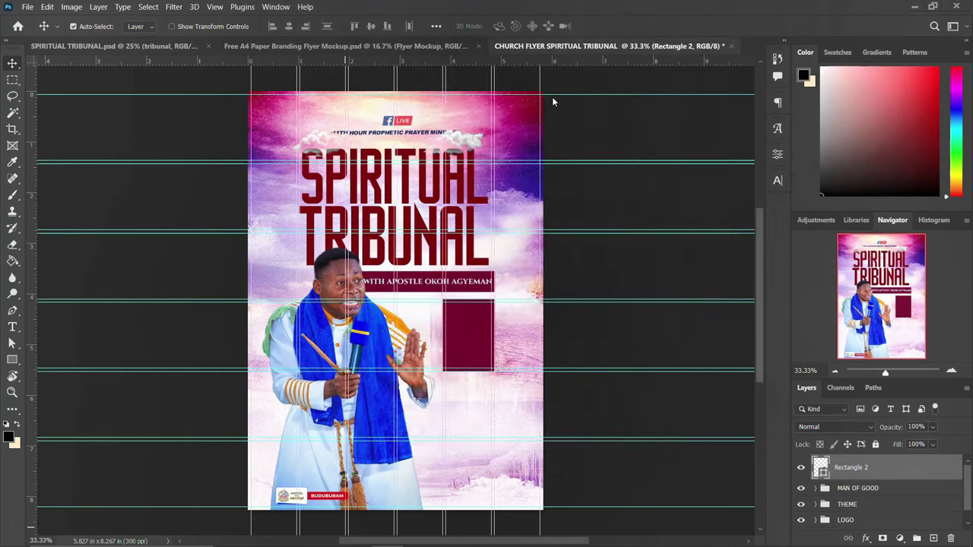
- Paste the date '25th Oct 2022 10am' as a new text layer inside the maroon box
key("t")
left_click(458, 409)
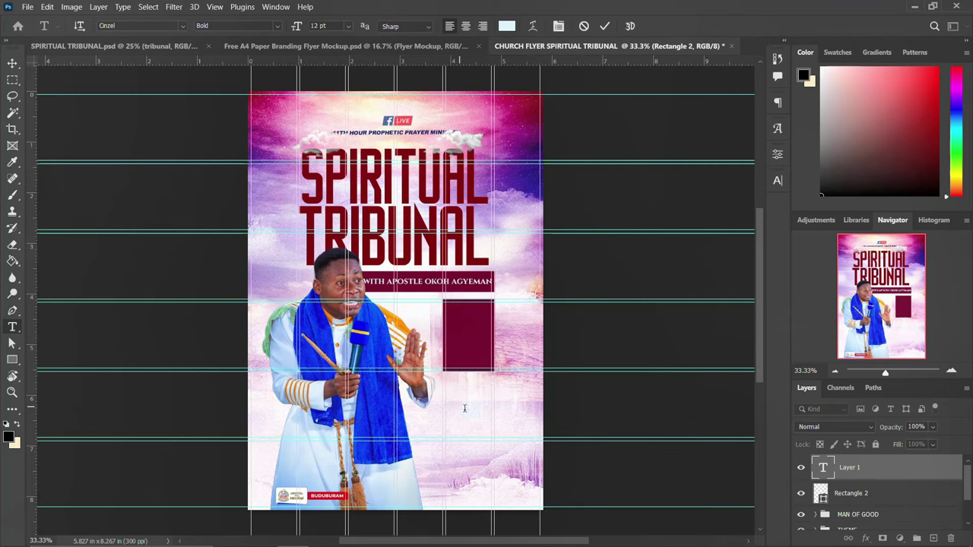
key("ctrl+Return")
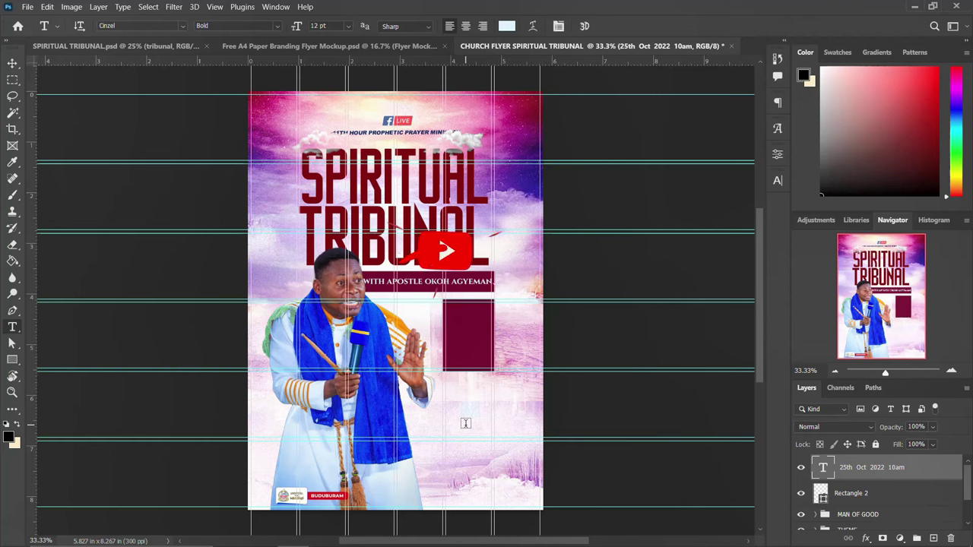
key("v")
left_click_drag(466, 424, 467, 325)
key("ctrl+t")
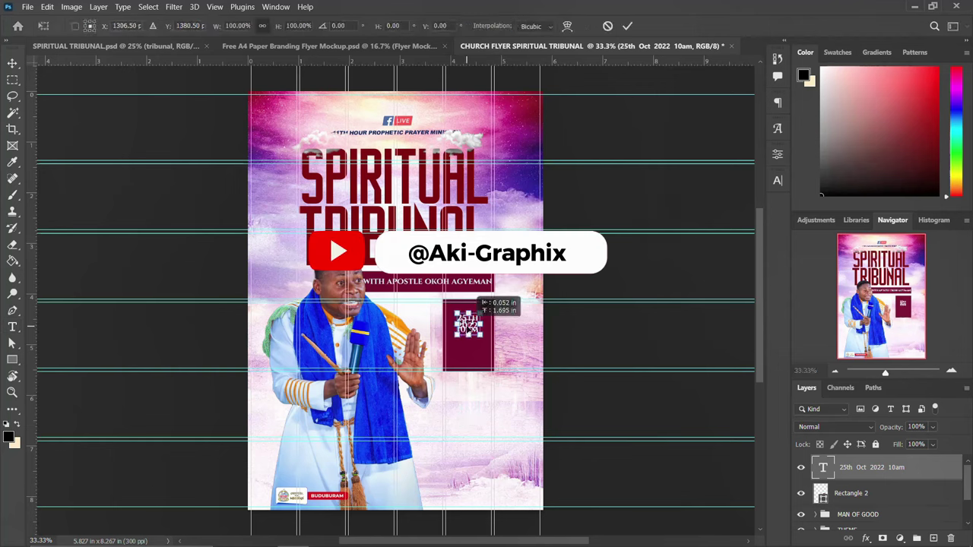
key("Return")
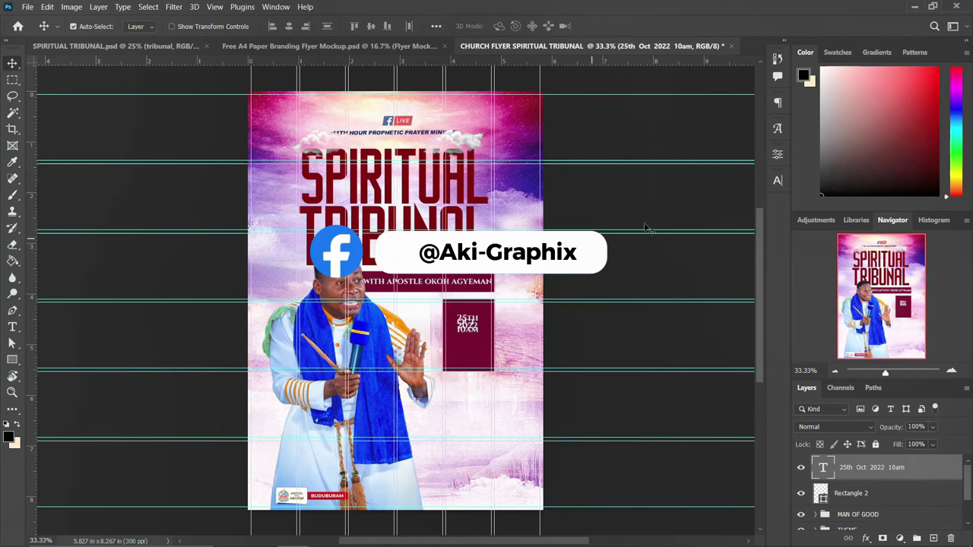
- Set the date text to 20 pt with 18 pt line spacing
left_click(777, 180)
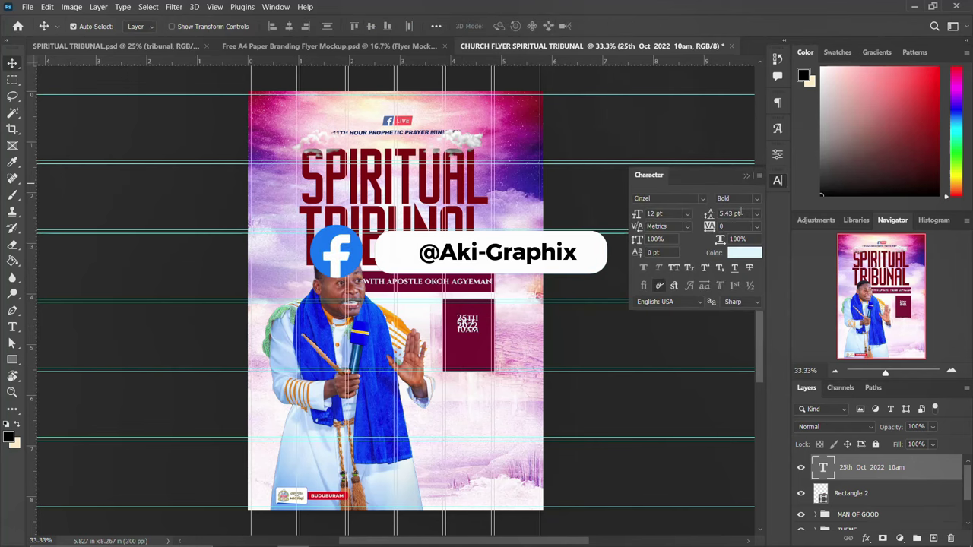
left_click(729, 214)
type("7")
key("Return")
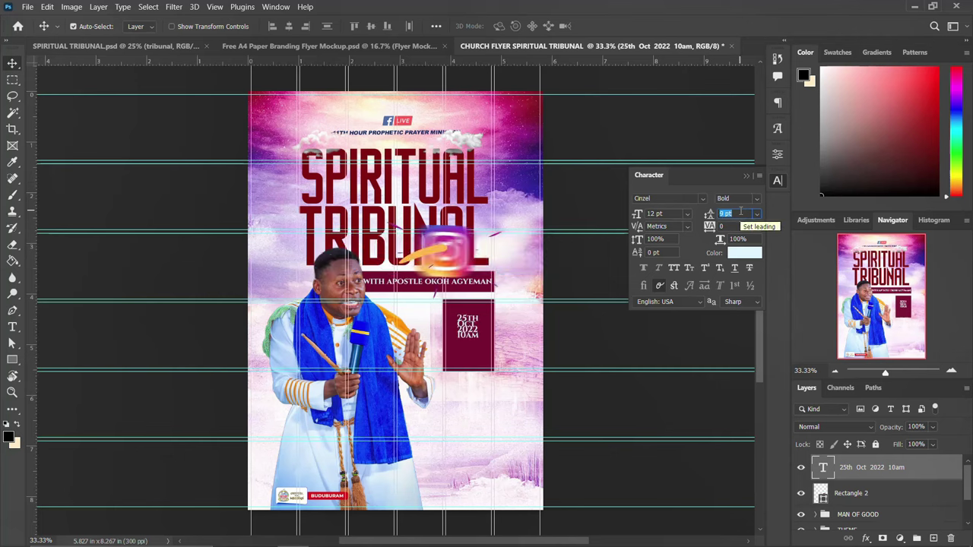
key("Up")
key("Up")
key("Up")
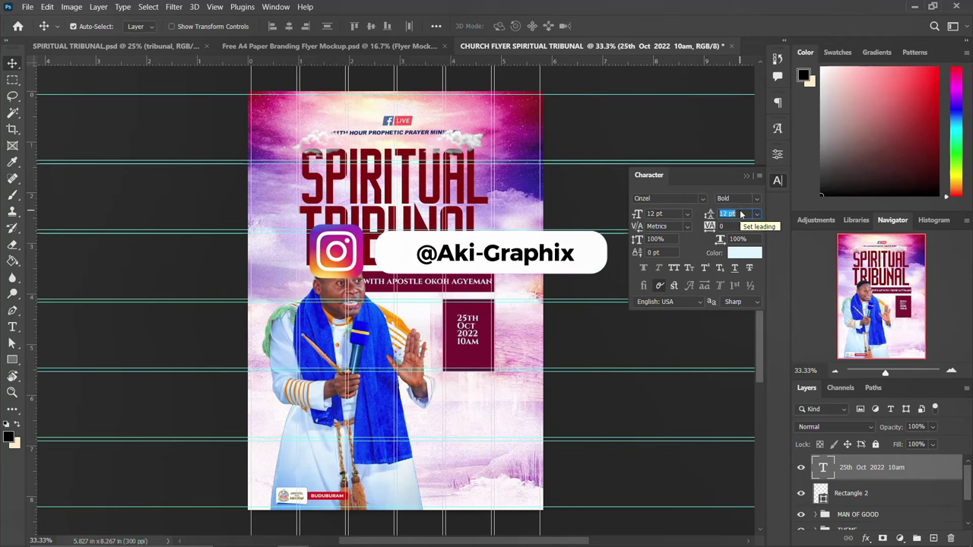
key("Up")
left_click(668, 214)
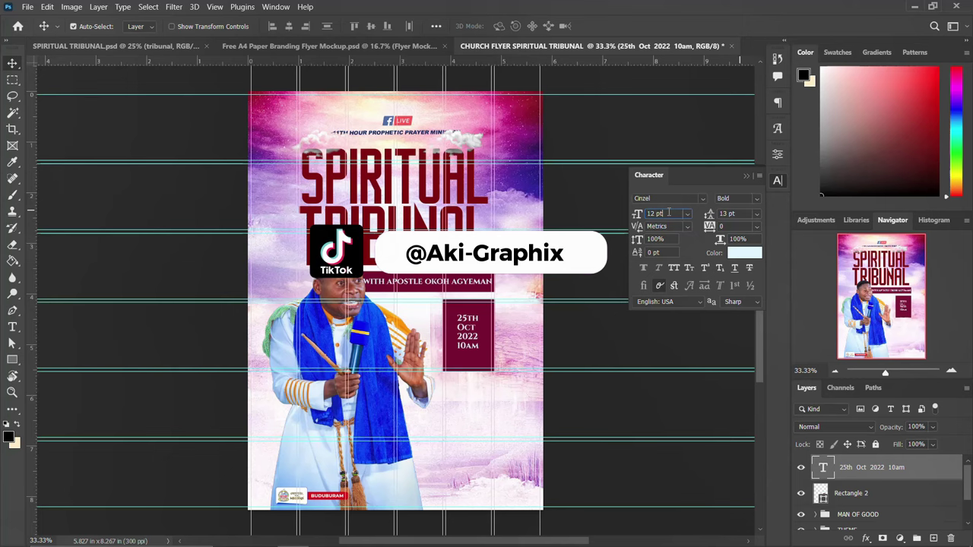
double_click(653, 214)
type("22")
key("Return")
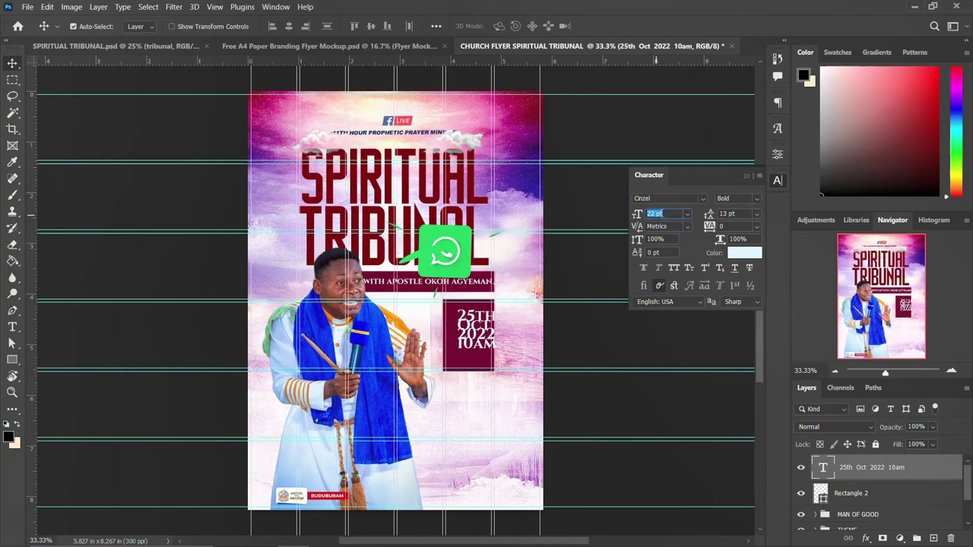
type("2")
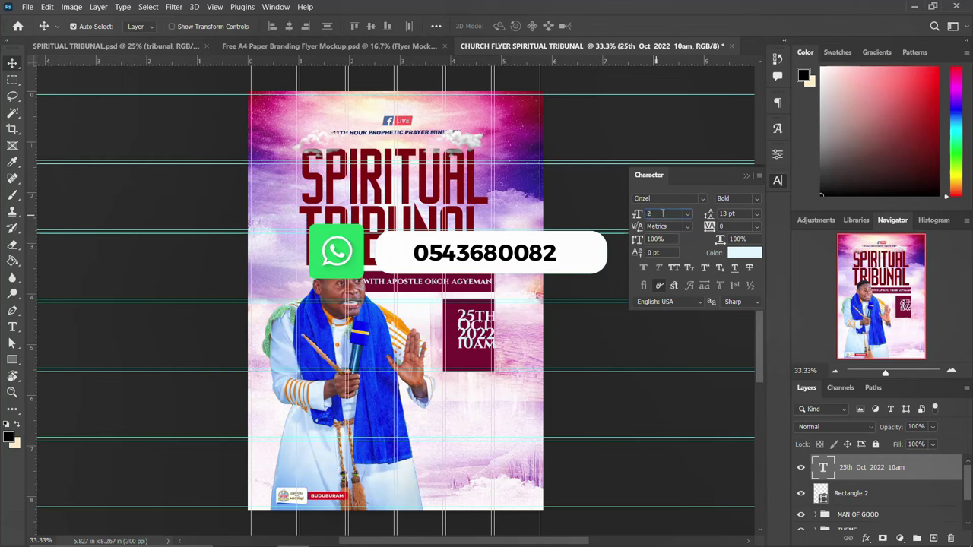
type("0")
key("Return")
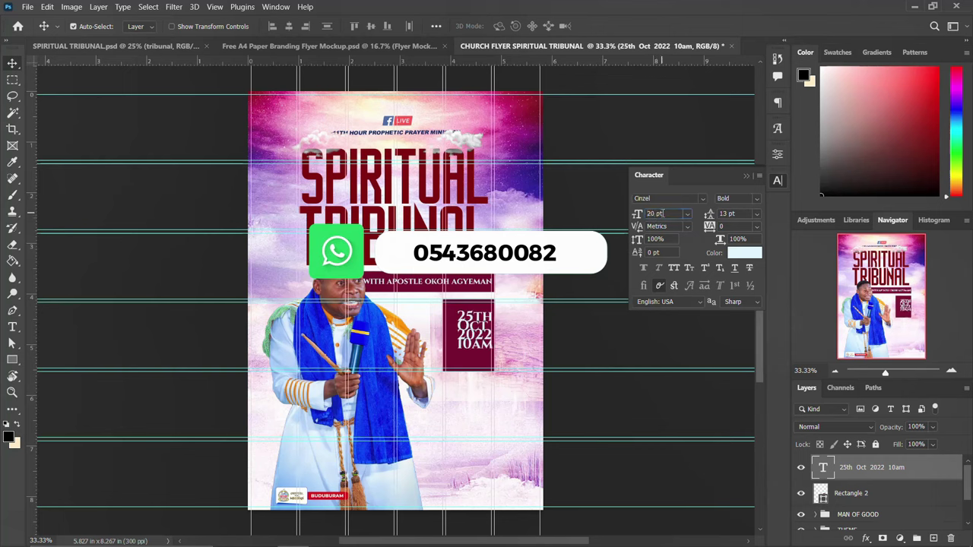
double_click(743, 214)
key("Return")
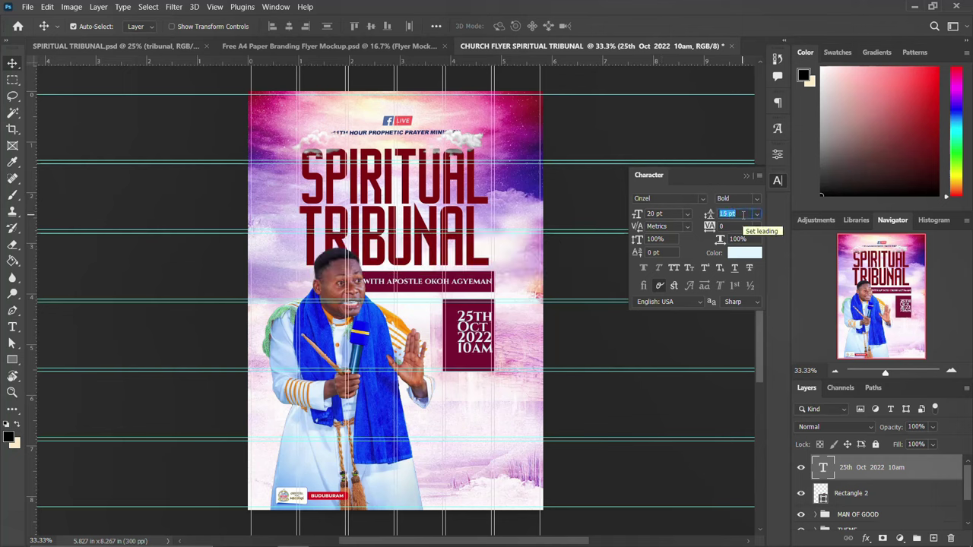
key("Up")
key("Up")
key("Up")
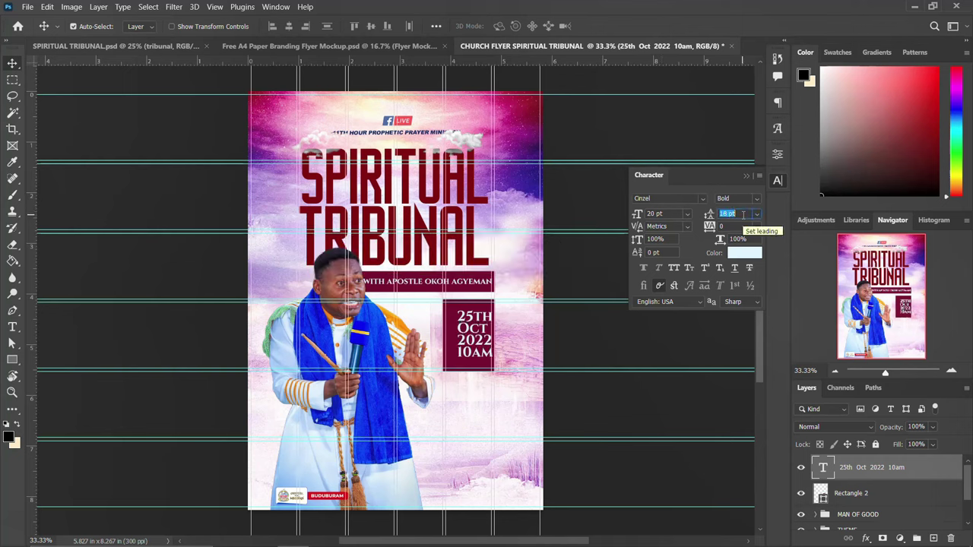
left_click(778, 181)
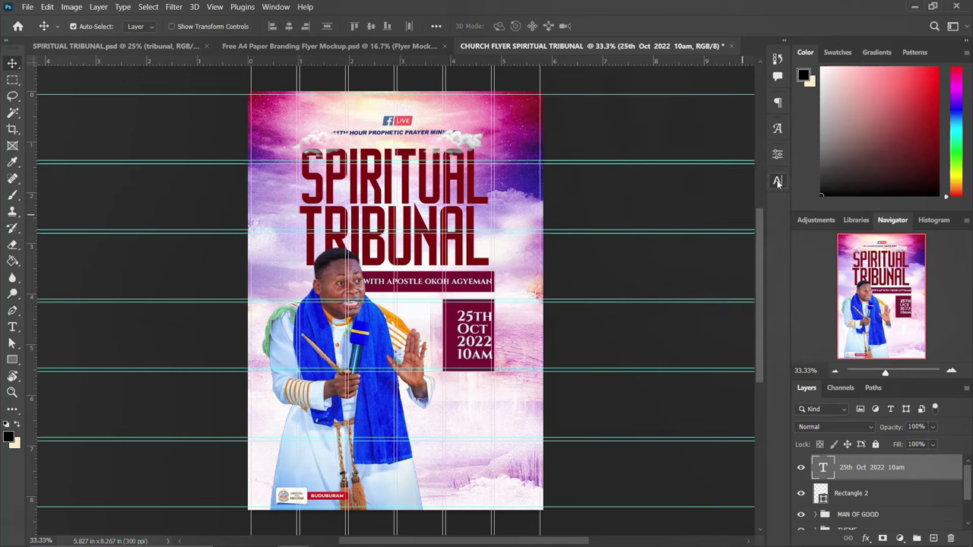
double_click(452, 314)
- Colour the date's 25TH line bright orange (#ff6000) and commit the edit
left_click_drag(452, 314, 493, 312)
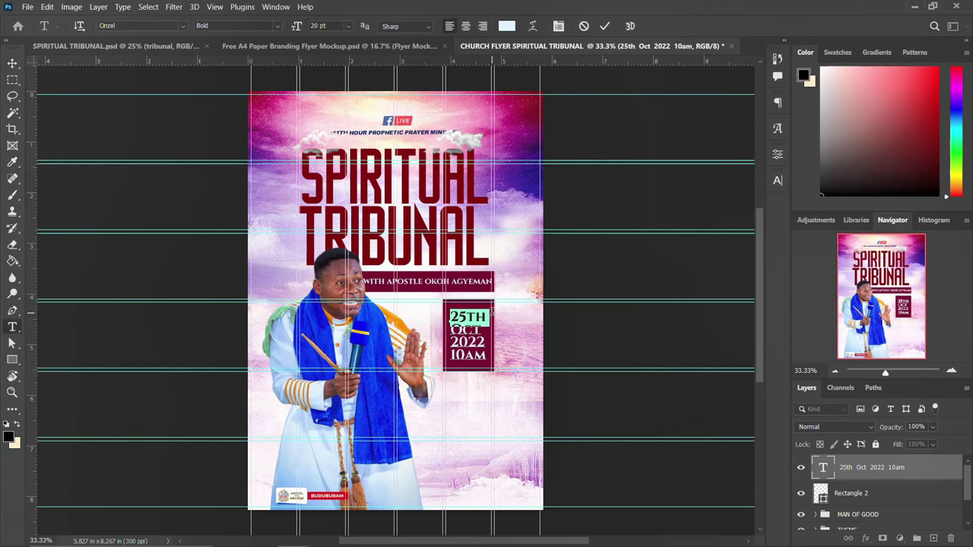
left_click(777, 181)
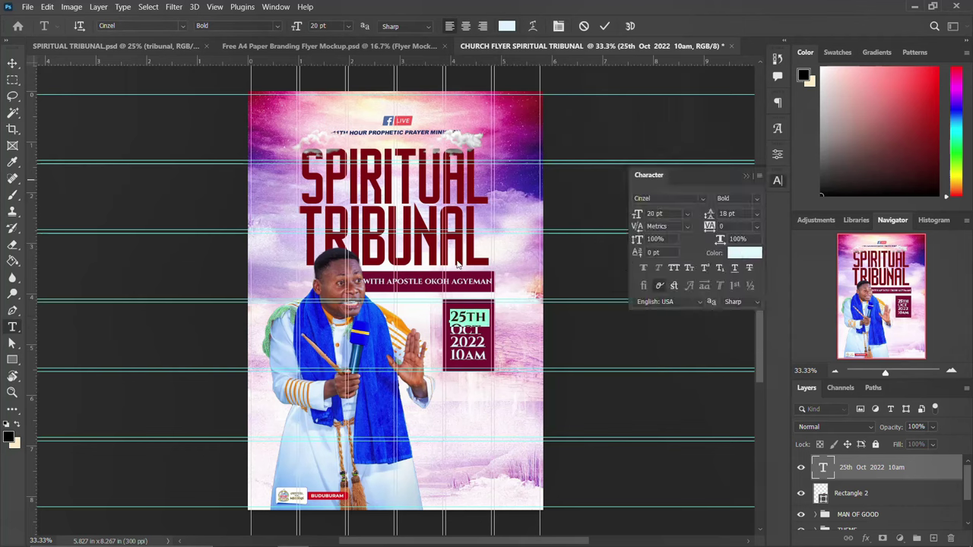
left_click(745, 252)
left_click(750, 291)
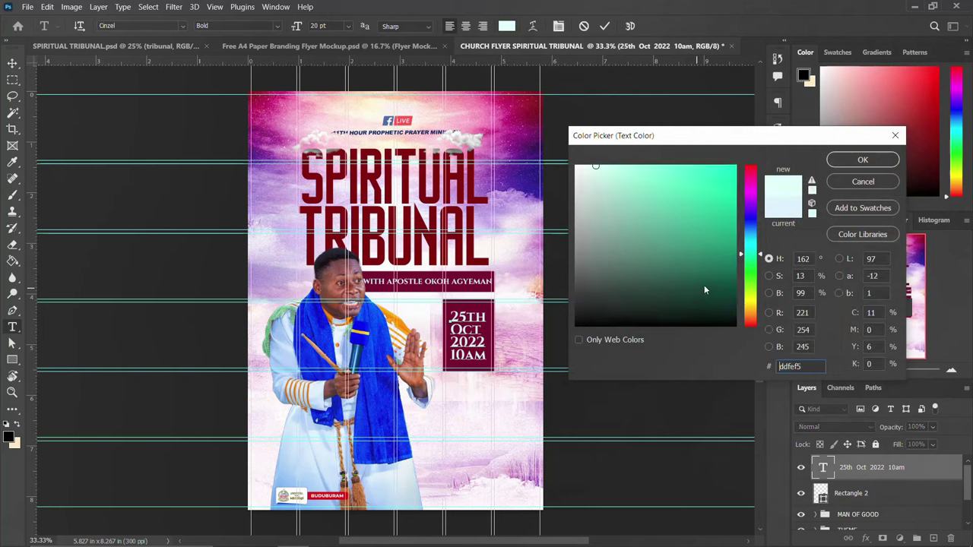
left_click_drag(751, 302, 753, 319)
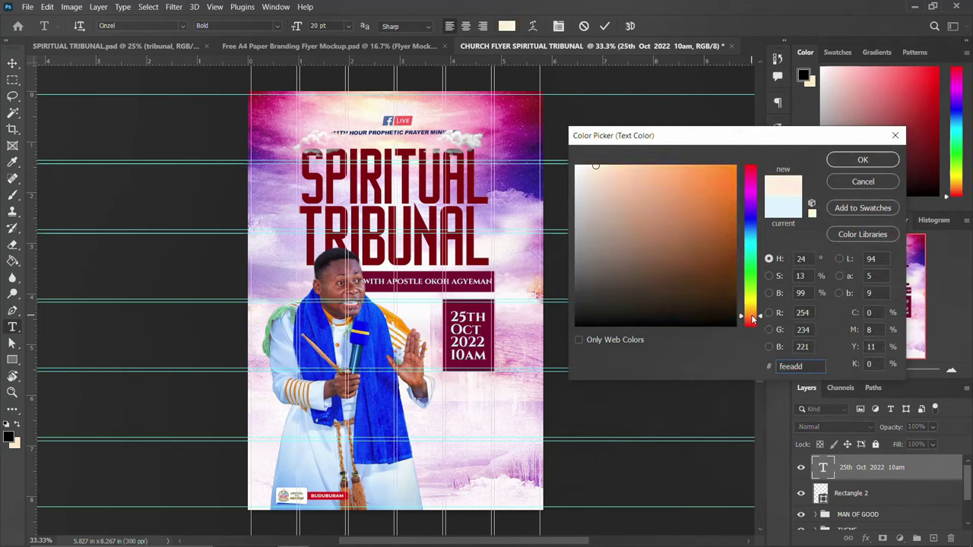
left_click_drag(707, 249, 736, 165)
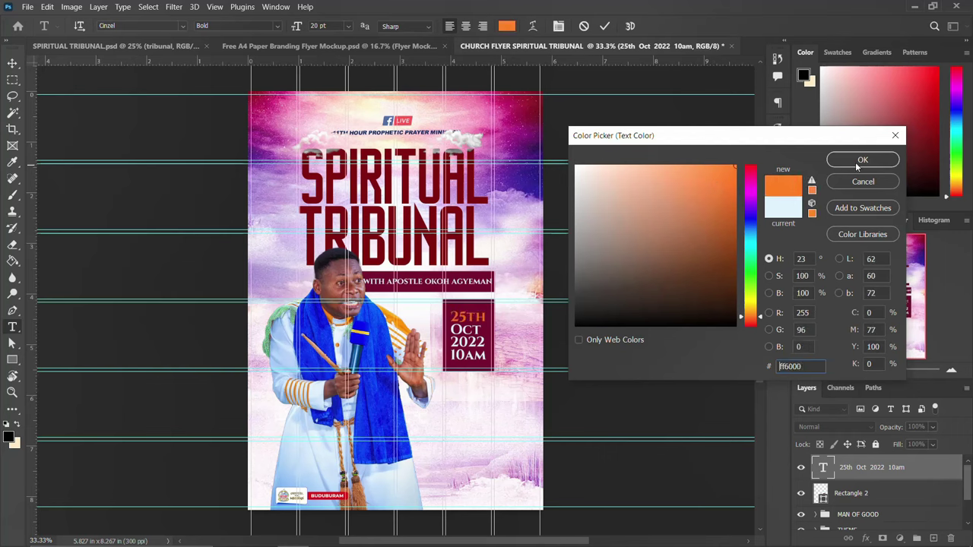
left_click(862, 160)
left_click(776, 181)
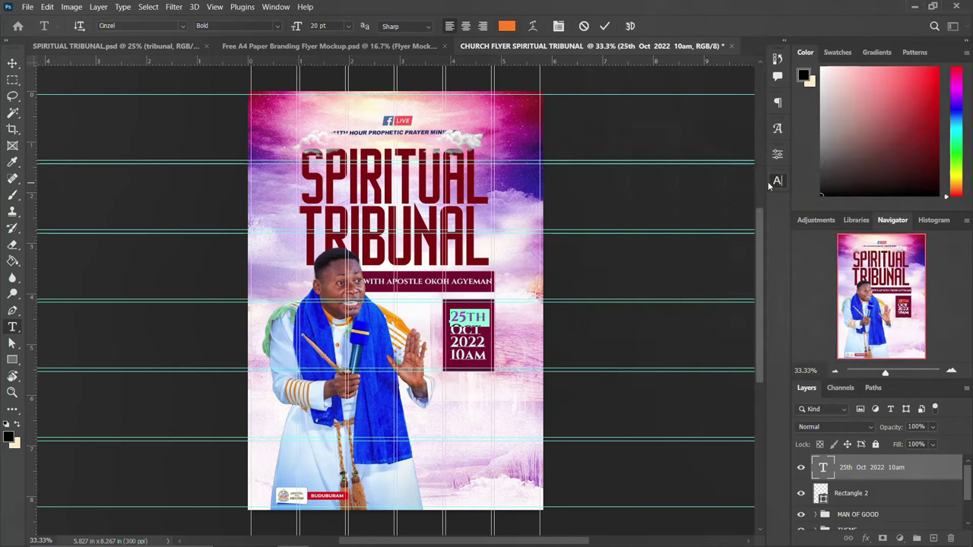
left_click(604, 26)
key("v")
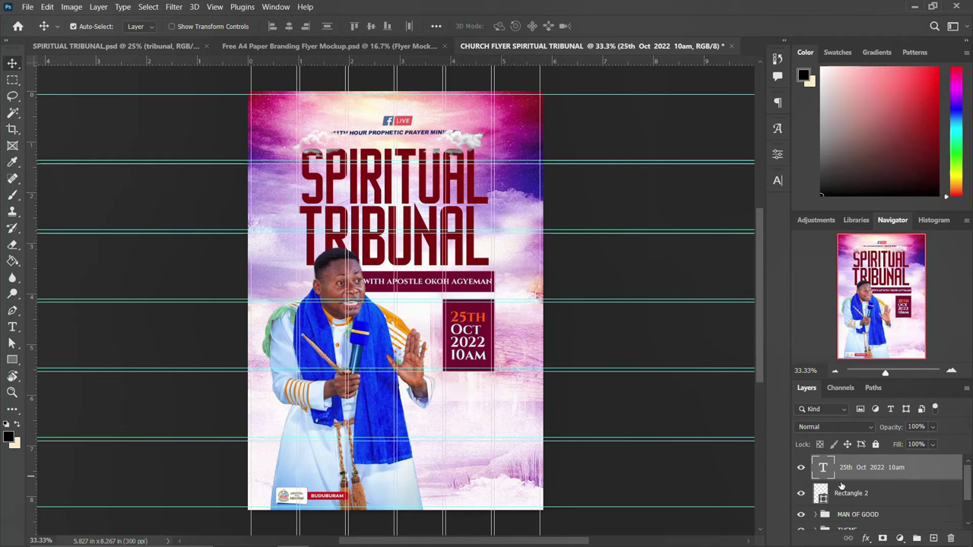
- Group the date text with its maroon box in a group named DATE
key("ctrl")
left_click(855, 498, "ctrl")
key("ctrl+g")
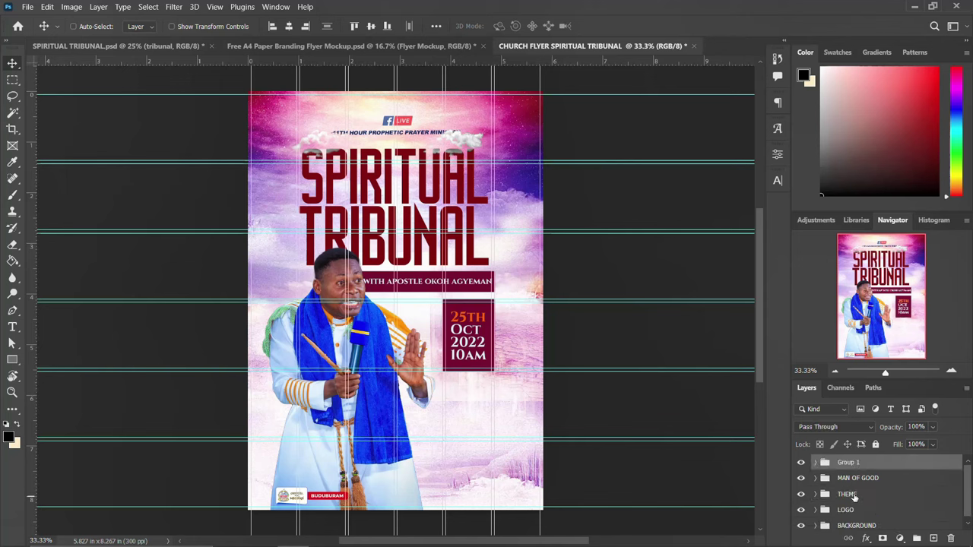
double_click(848, 463)
type("DATE")
key("Return")
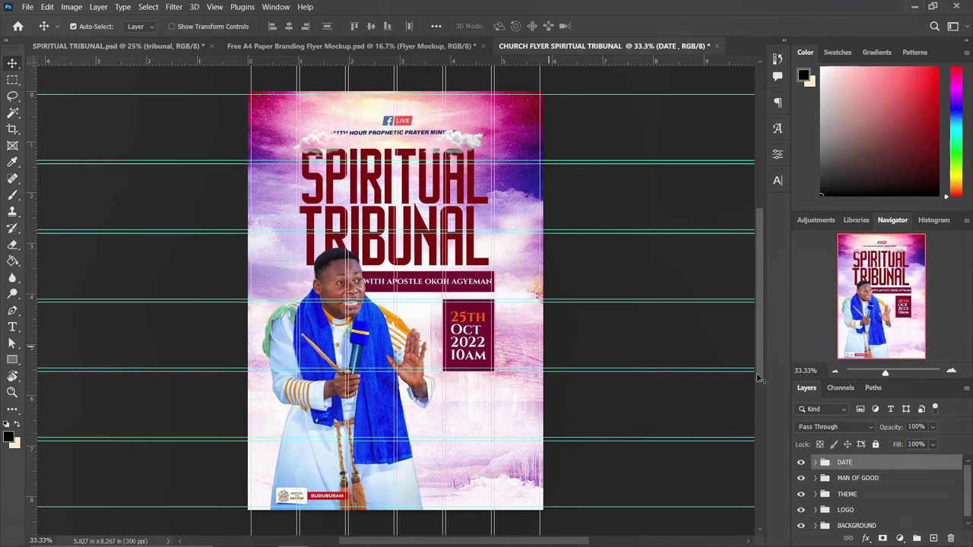
- Rename the group to DATE & TIME and toggle its visibility to check it
double_click(845, 463)
key("Return")
left_click(800, 463)
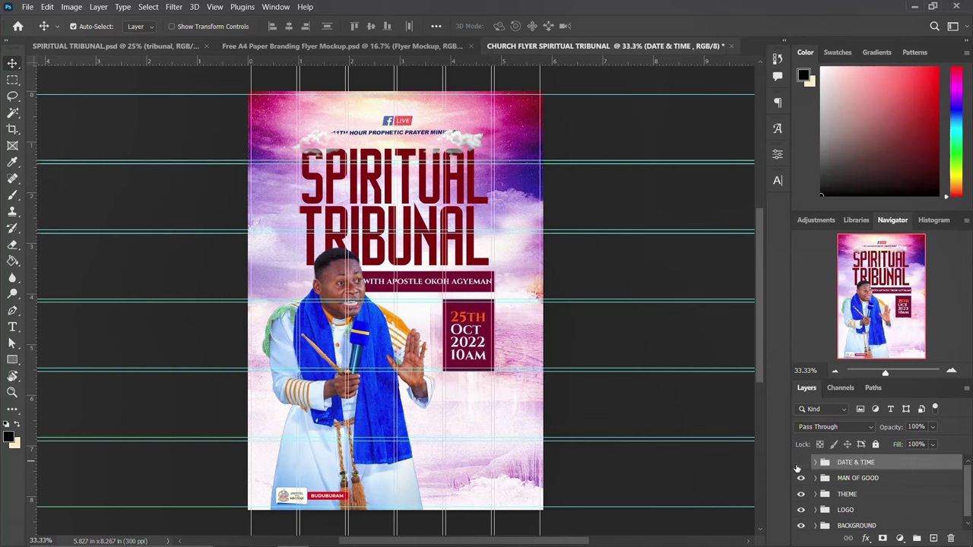
left_click(800, 463)
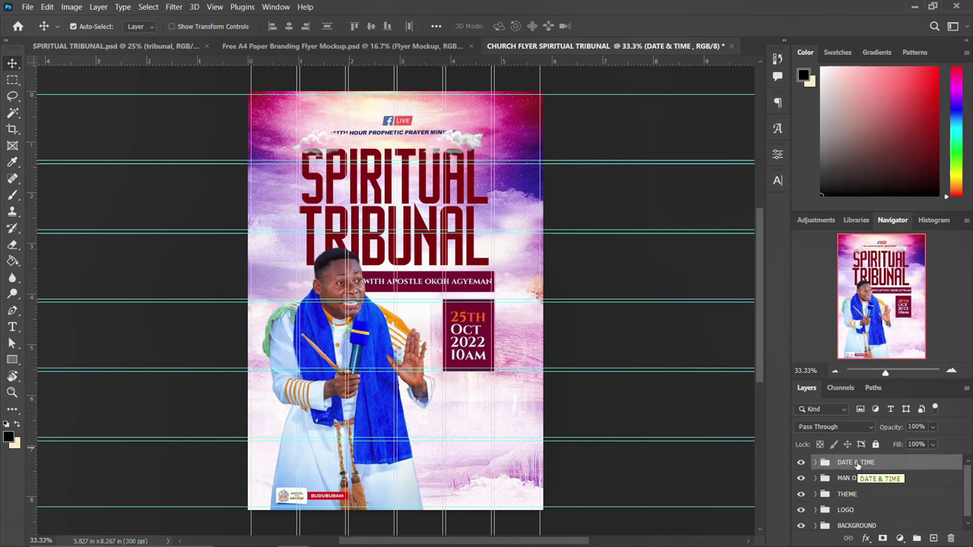
- Draw a rectangle bar below the pastor's hand and give it a light blue fill
left_click(12, 360)
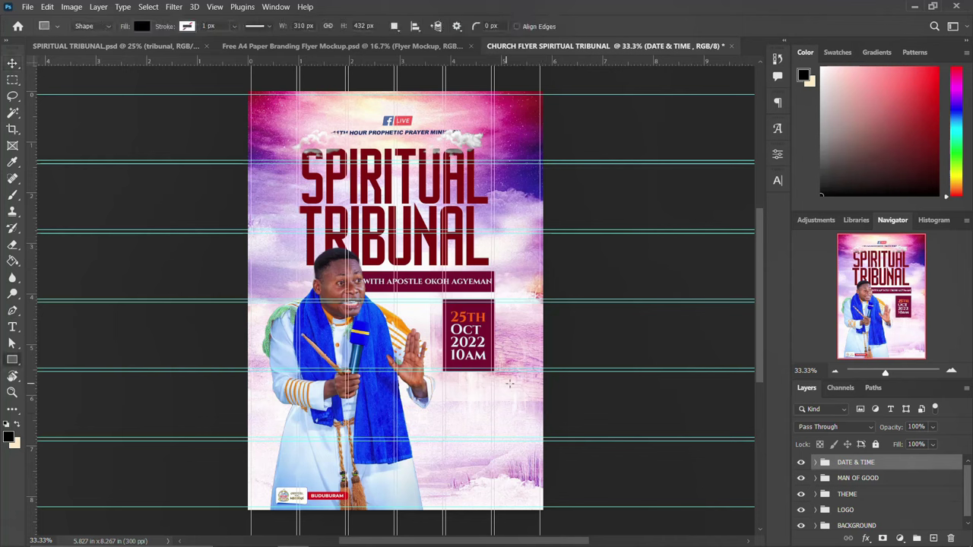
left_click_drag(381, 411, 501, 430)
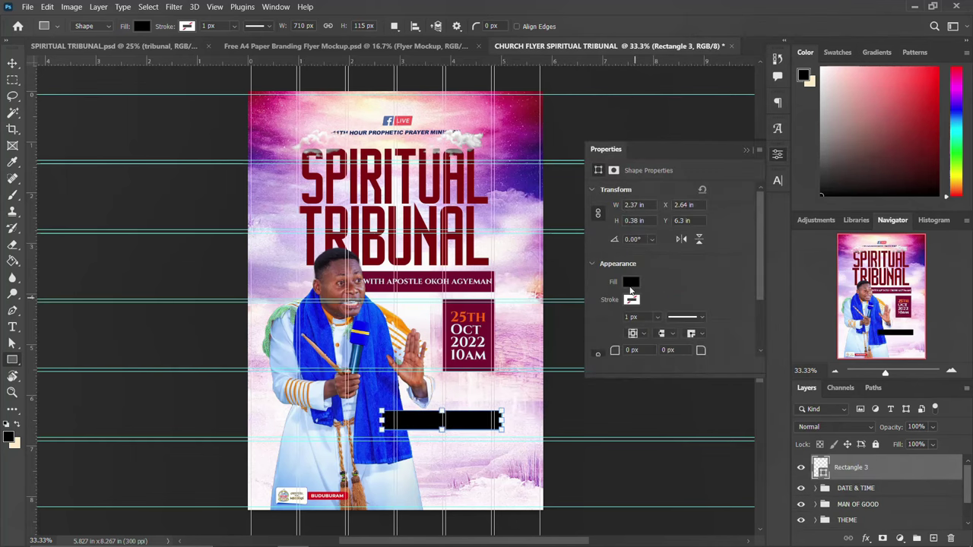
left_click(630, 283)
left_click(628, 347)
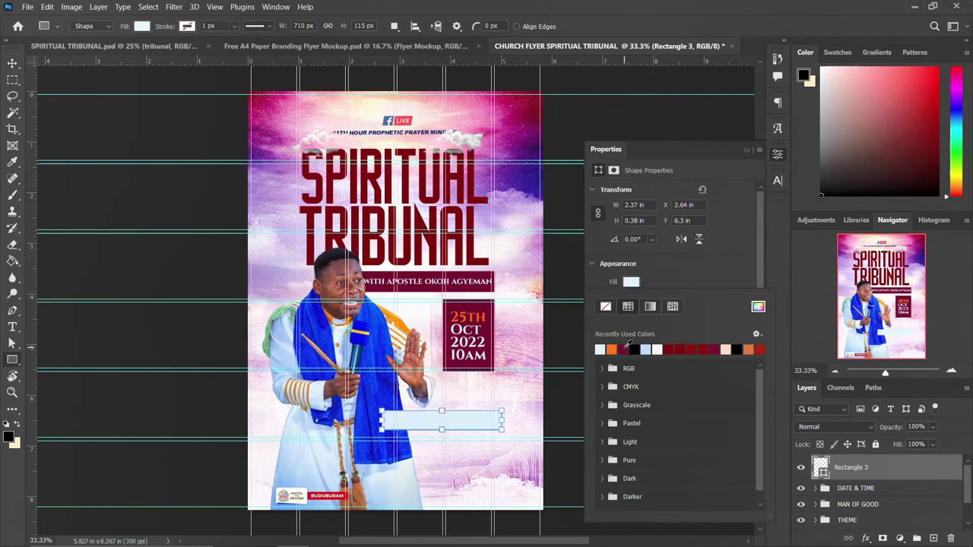
left_click(779, 154)
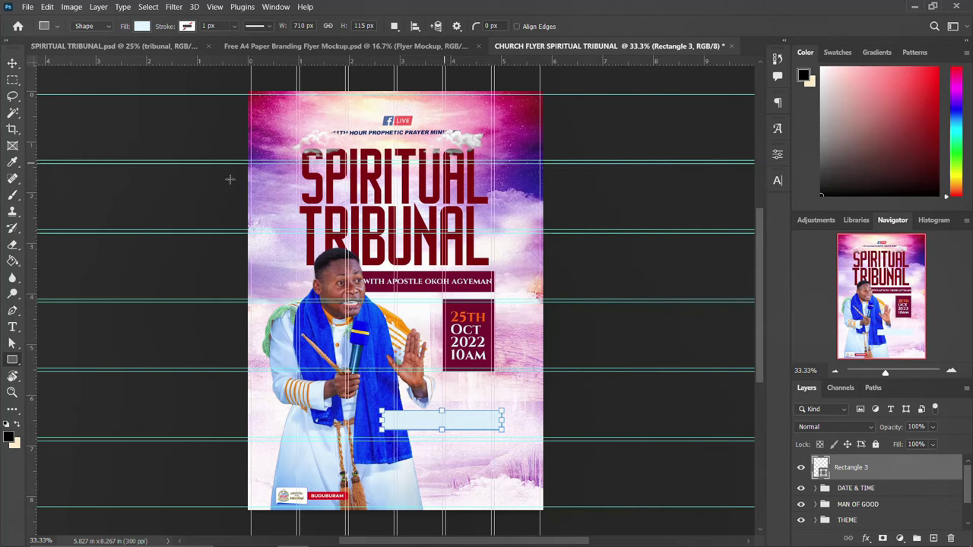
- Nudge the bar slightly left and down, then select the venue address lines in the flyer notes
left_click(12, 65)
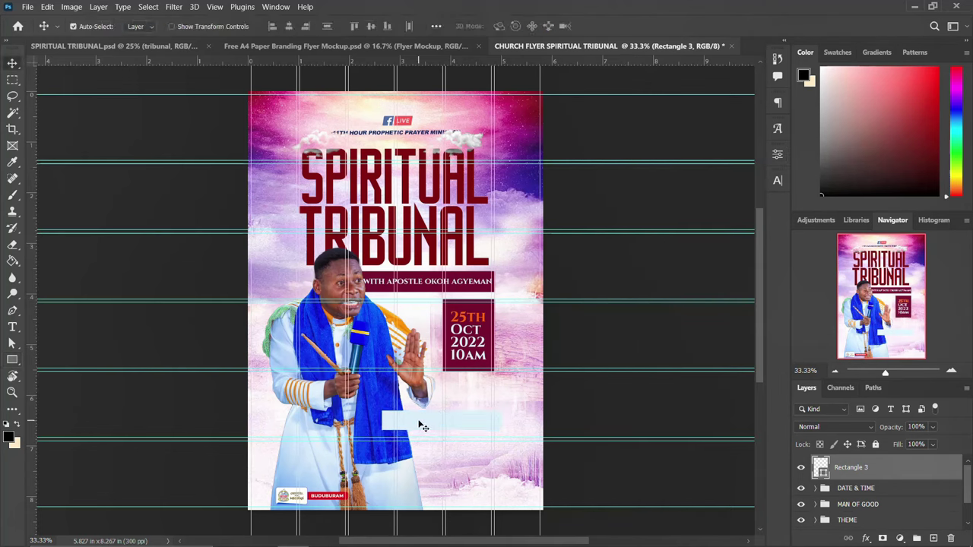
left_click_drag(416, 424, 415, 430)
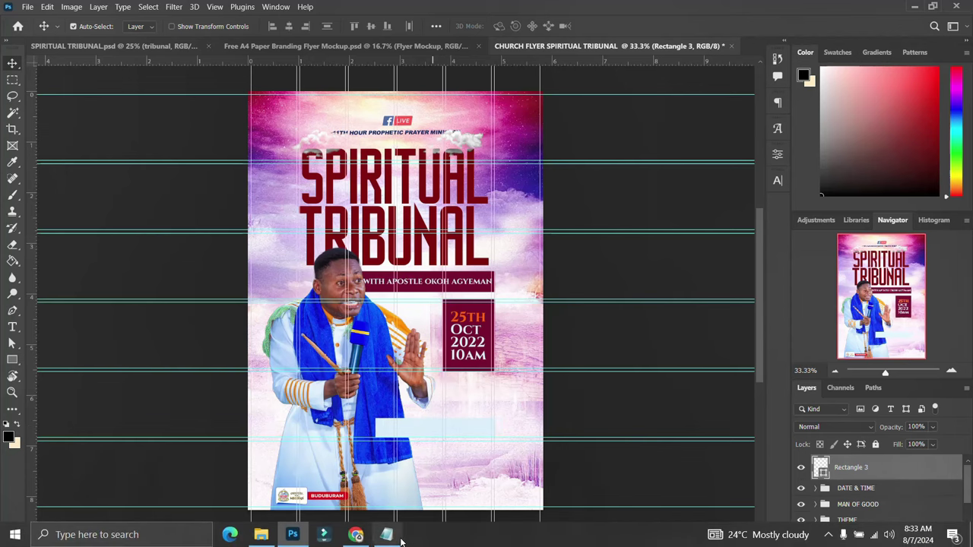
left_click(388, 535)
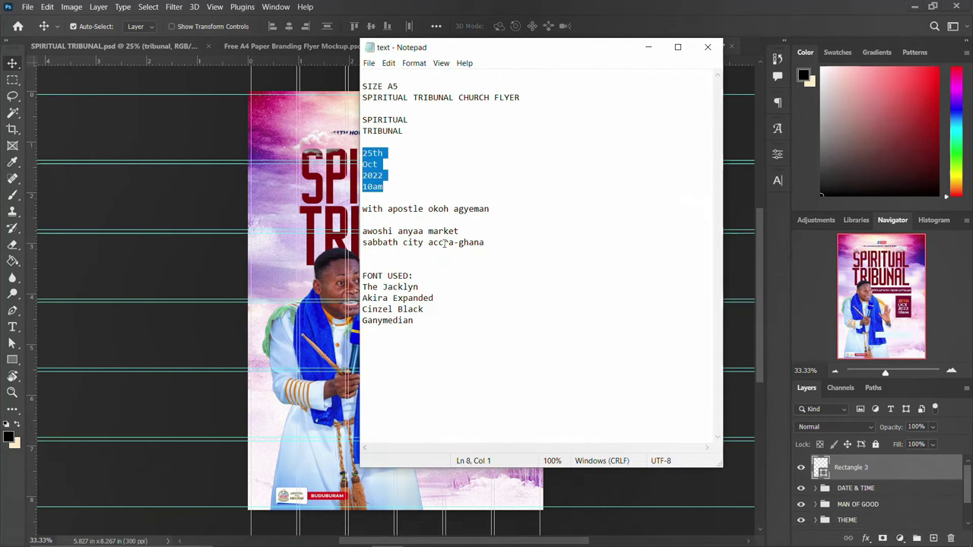
left_click_drag(487, 242, 354, 225)
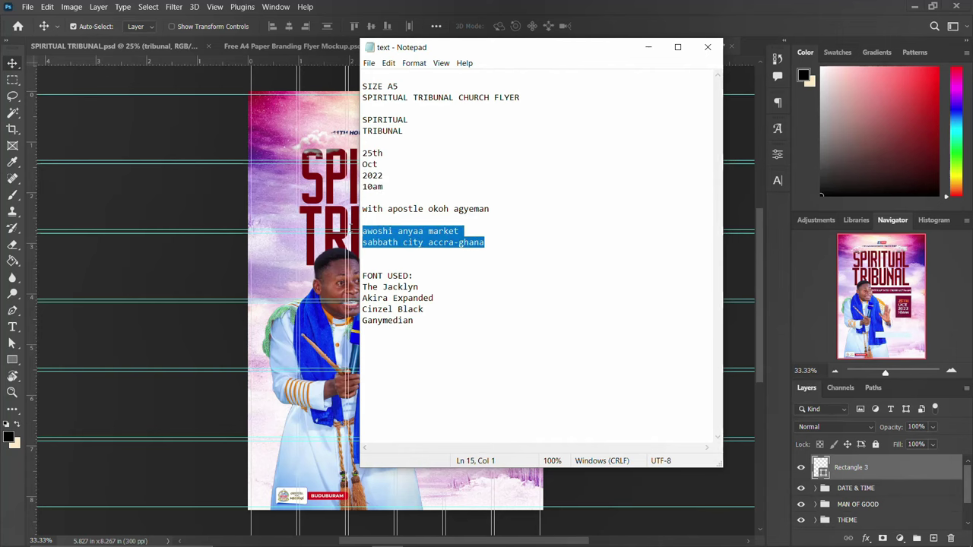
- Paste the venue address AWOSHI ANYAA MARKET / SABBATH CITY ACCRA-GHANA as text near the flyer bottom
left_click(352, 232)
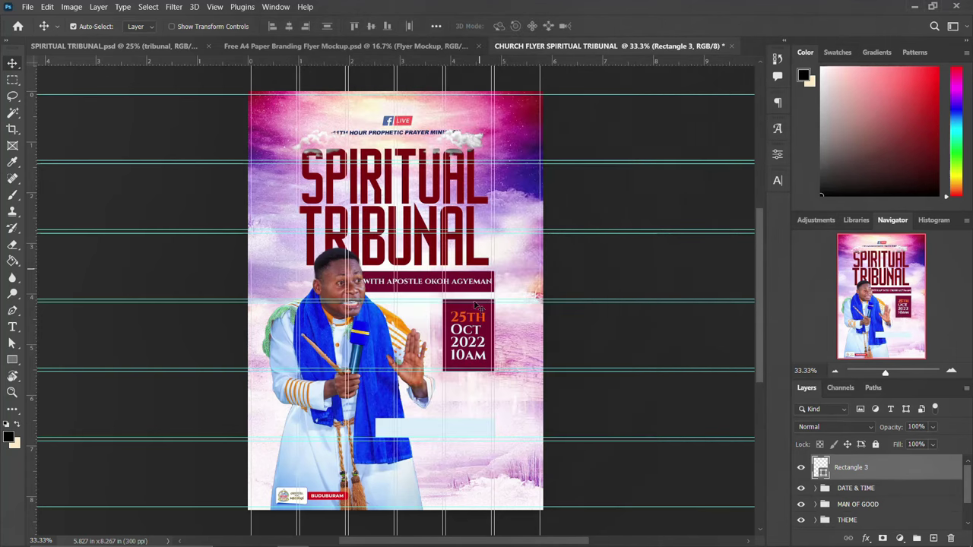
key("t")
left_click(423, 471)
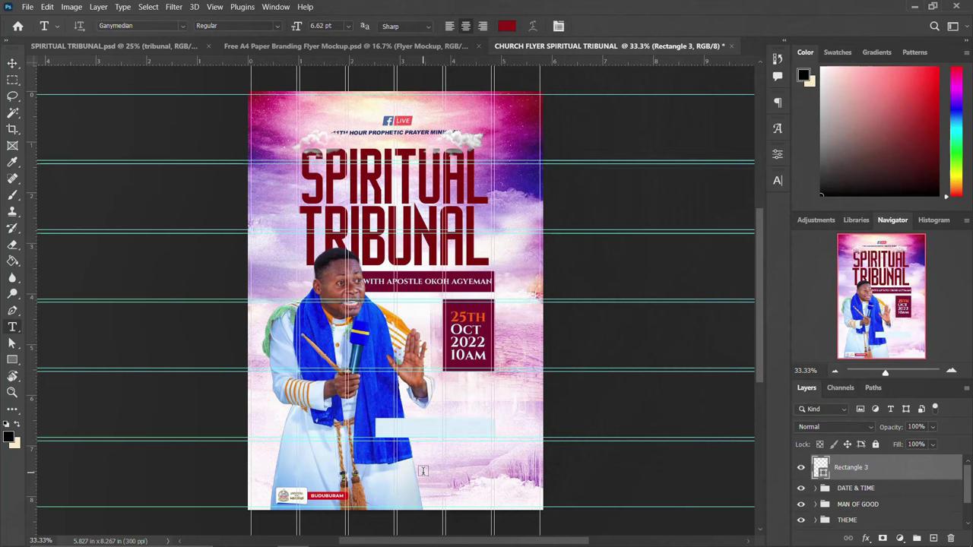
type("BUDUBURAM MARKET SABBATH CITY ACCRA-GHANA")
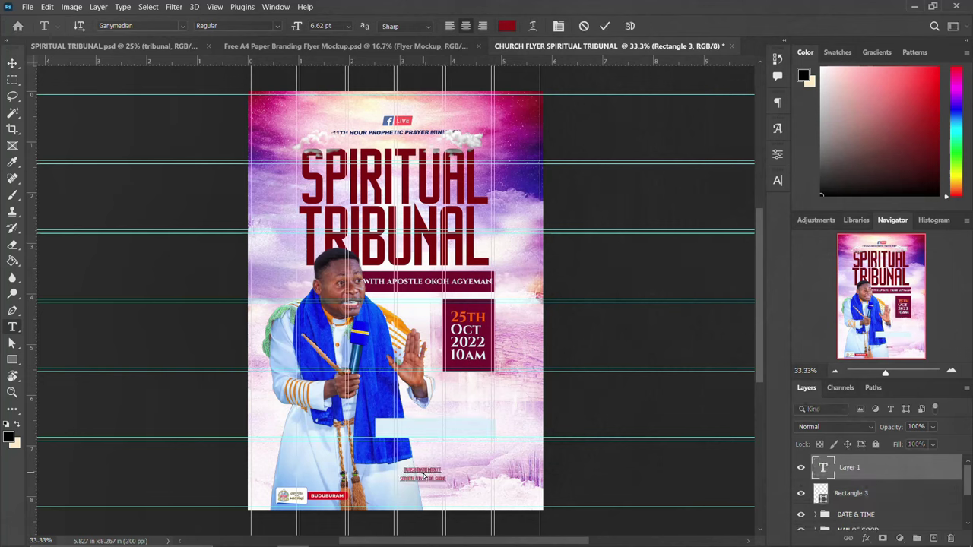
key("ctrl+Return")
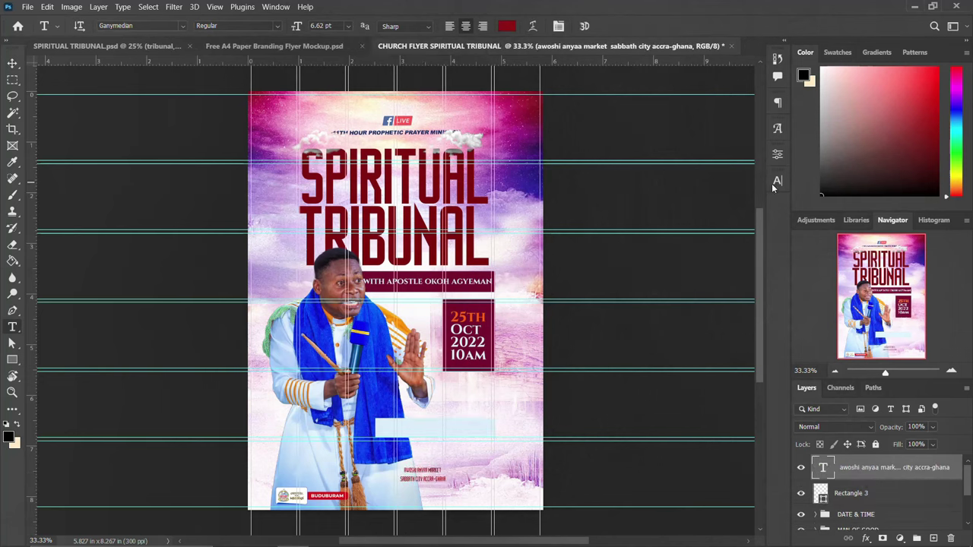
- Set the address font to Montserrat SemiBold
left_click(778, 181)
left_click(703, 198)
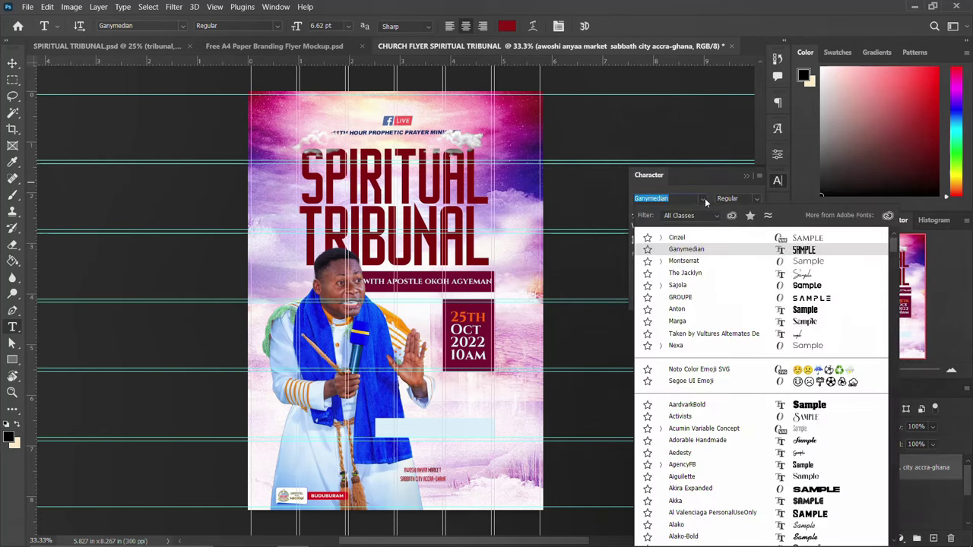
left_click(693, 263)
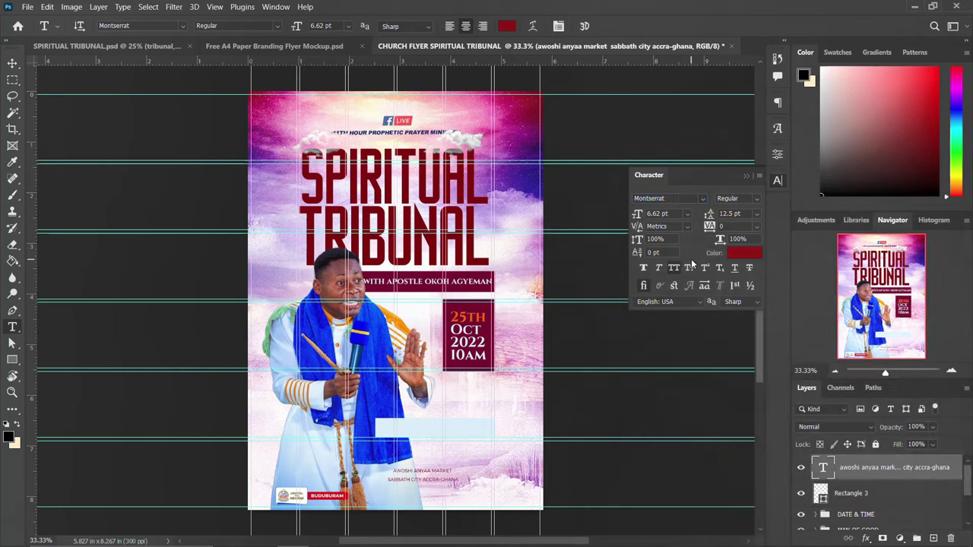
left_click(757, 199)
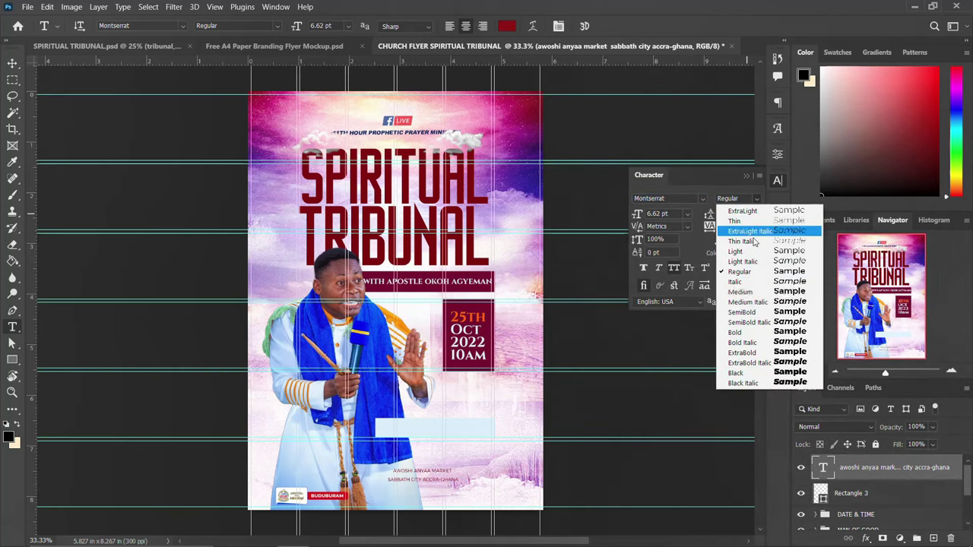
left_click(745, 314)
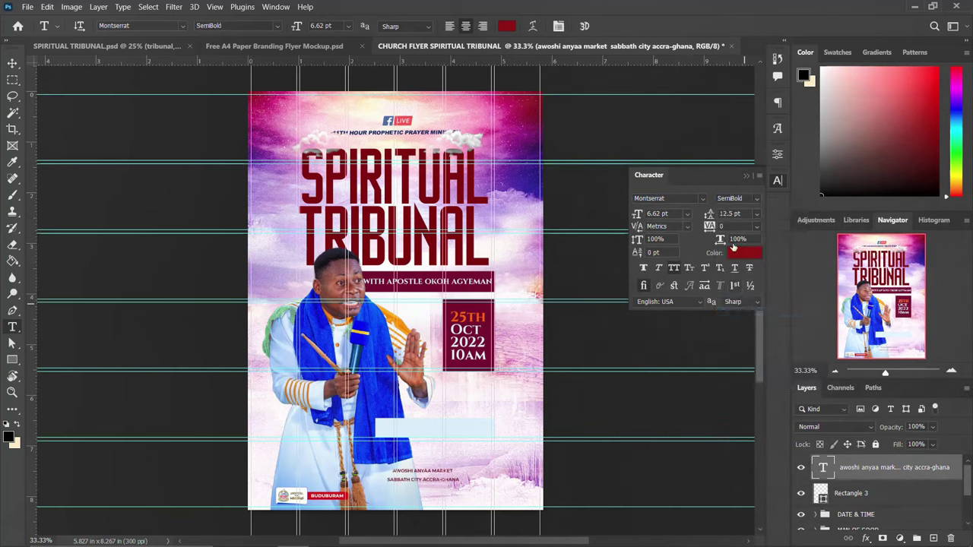
- Tighten the address line spacing in two steps
left_click(730, 213)
type("10")
key("Return")
type("9")
key("Return")
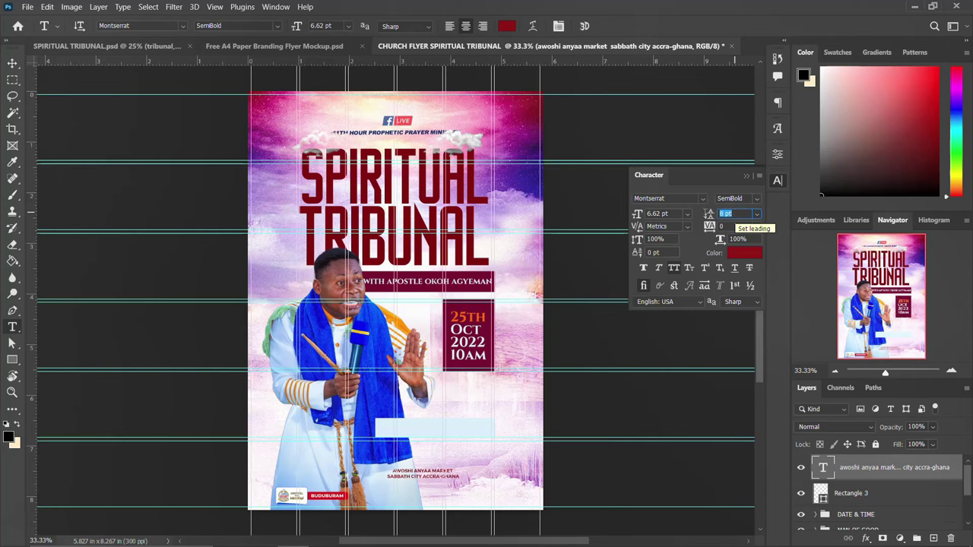
- Set the address size to 10 pt and left-align its lines
double_click(652, 213)
type("10")
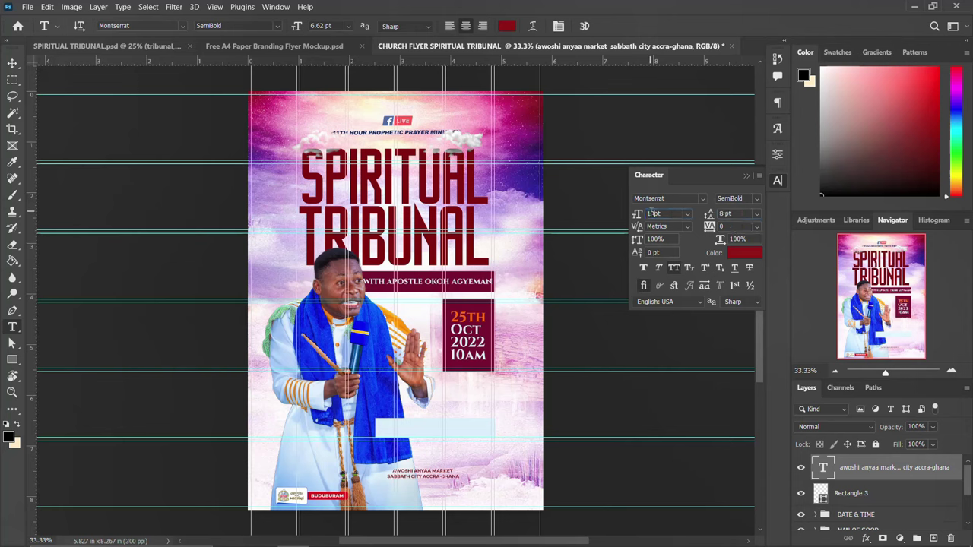
key("Return")
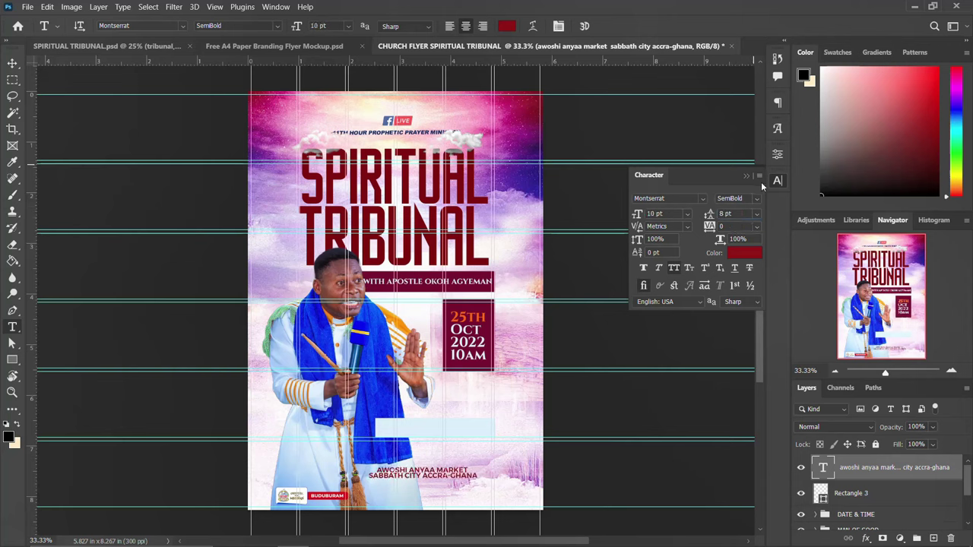
left_click(777, 102)
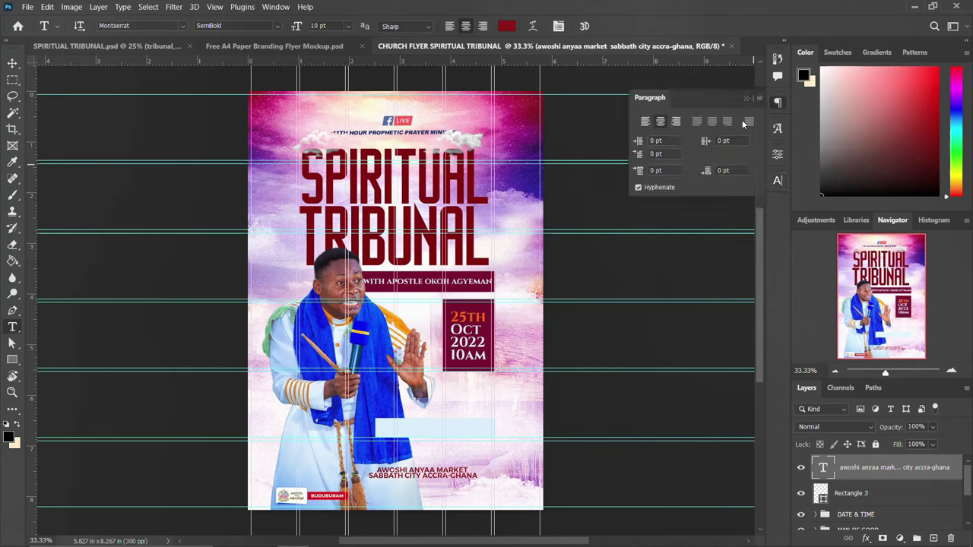
left_click(644, 122)
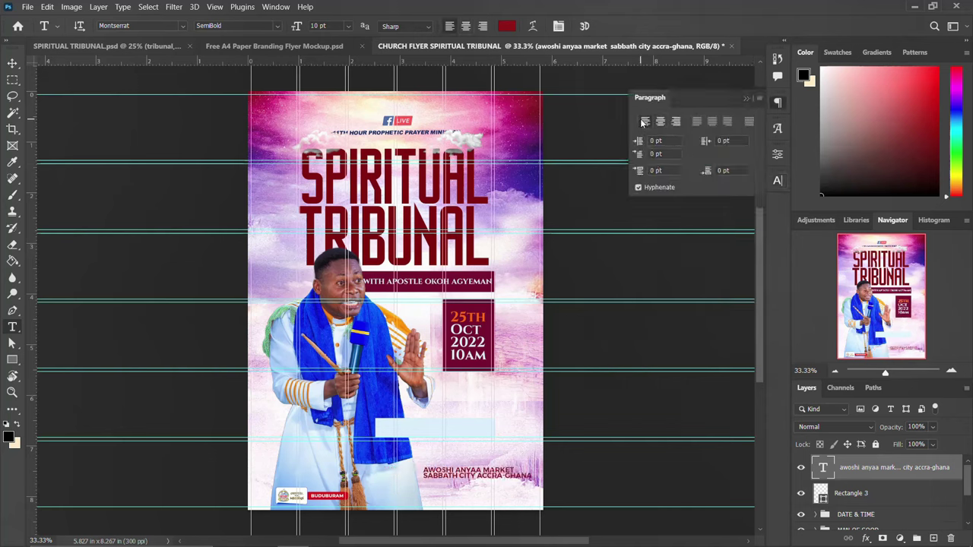
left_click(775, 108)
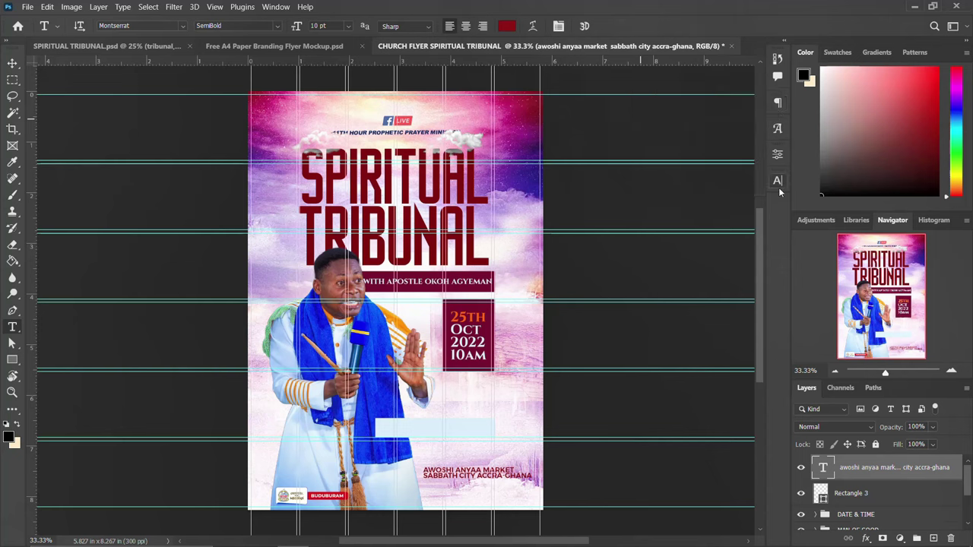
- Move the address onto the light blue bar and centre it horizontally and vertically on Rectangle 3
key("v")
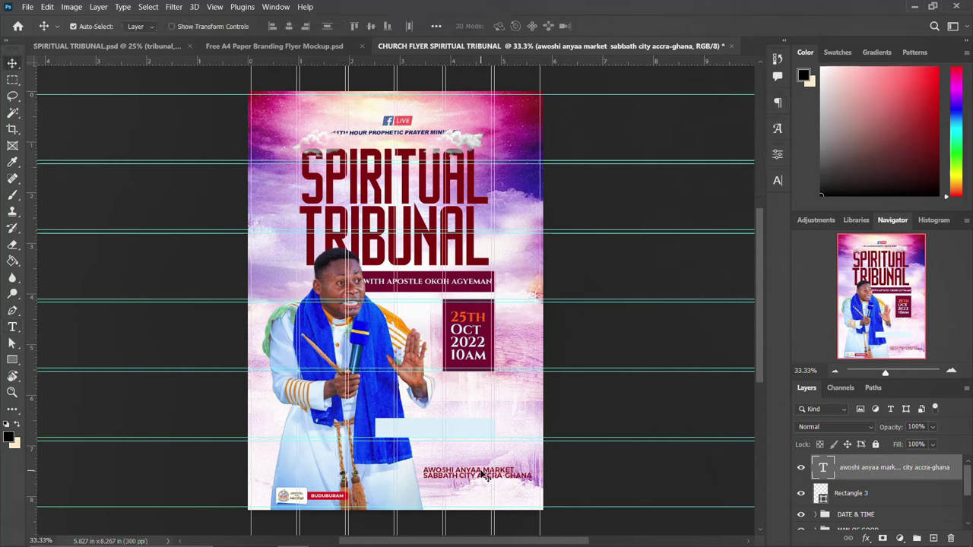
left_click_drag(474, 476, 435, 428)
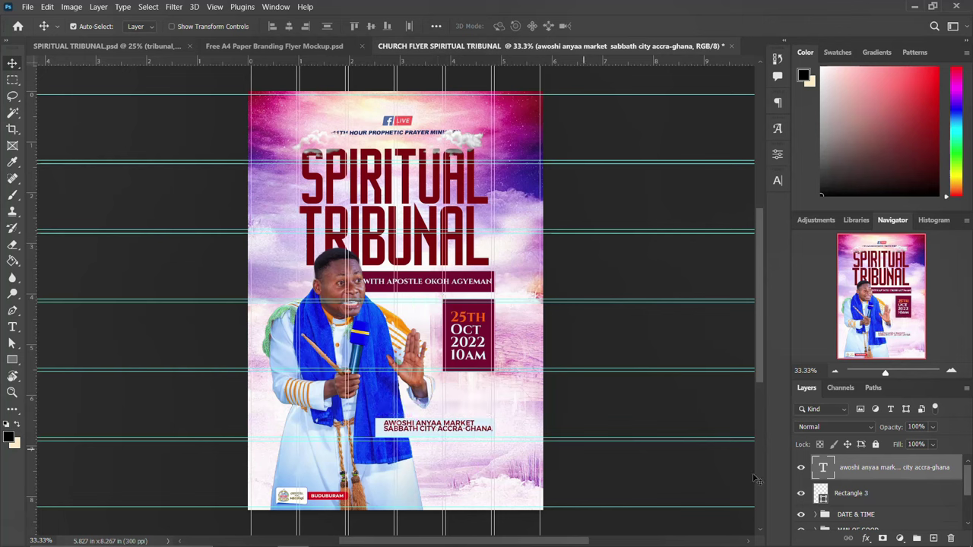
left_click(801, 494)
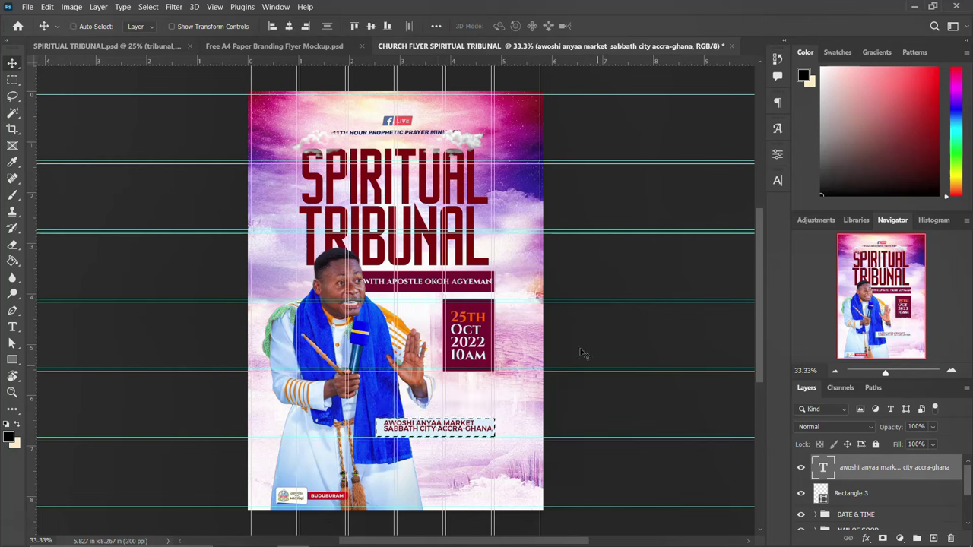
left_click(289, 26)
left_click(371, 26)
key("ctrl+d")
key("ctrl")
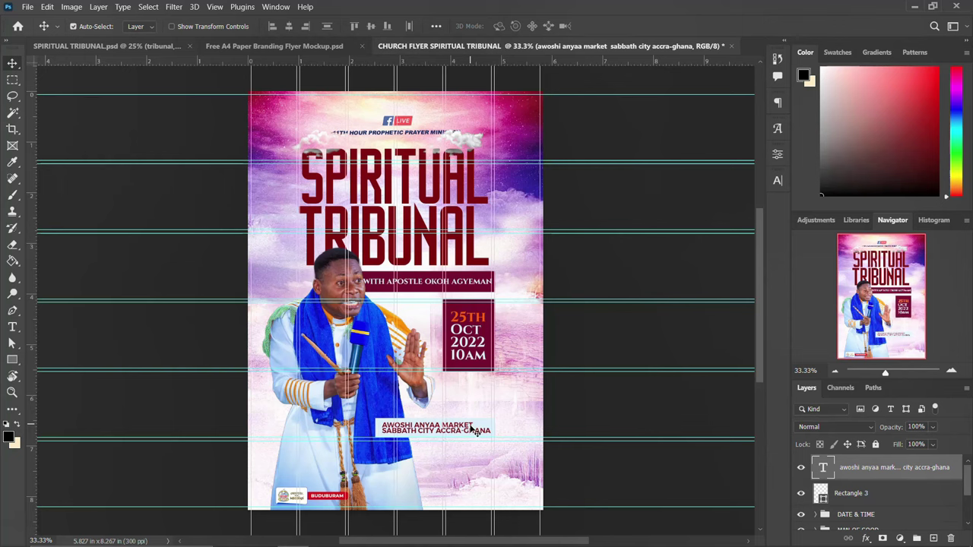
- Import the pngwing.com pin image, shrink it to a tiny icon, and place it left of AWOSHI
mouse_move(329, 541)
left_click(260, 534)
left_click_drag(696, 171, 176, 320)
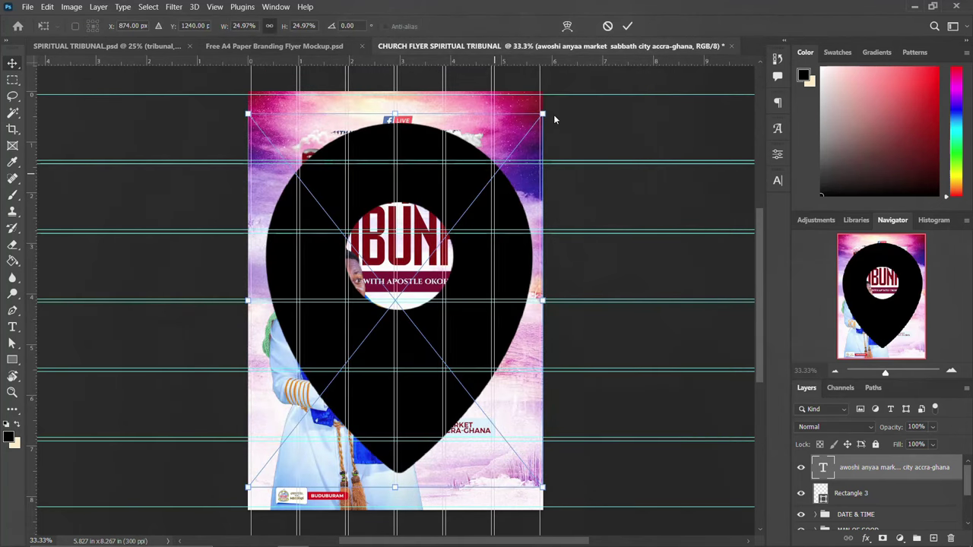
left_click_drag(510, 168, 405, 300)
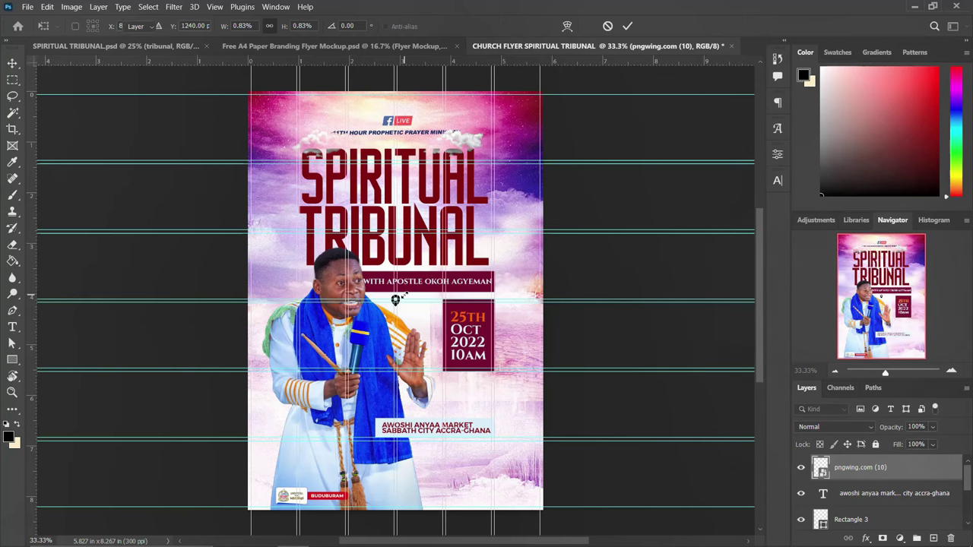
key("Return")
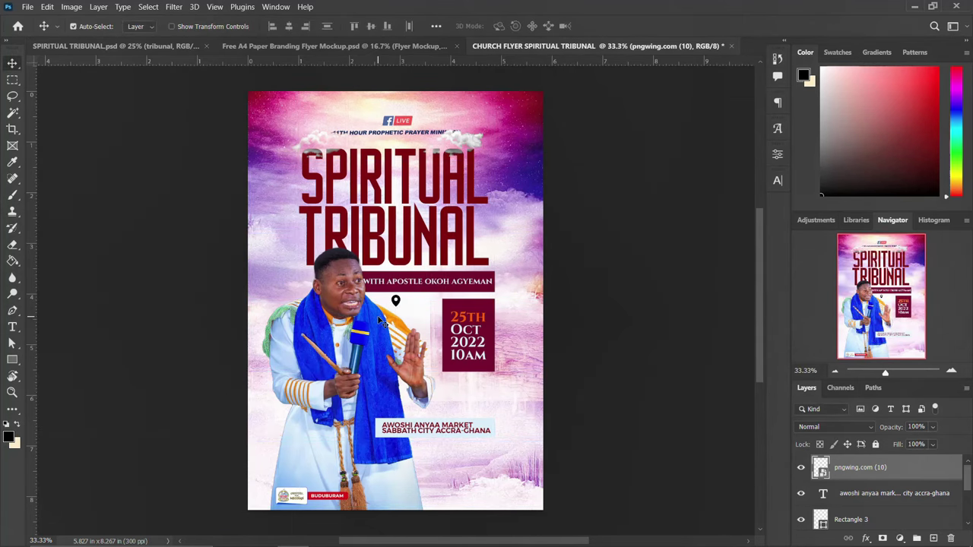
left_click_drag(395, 302, 379, 424)
left_click_drag(466, 433, 468, 433)
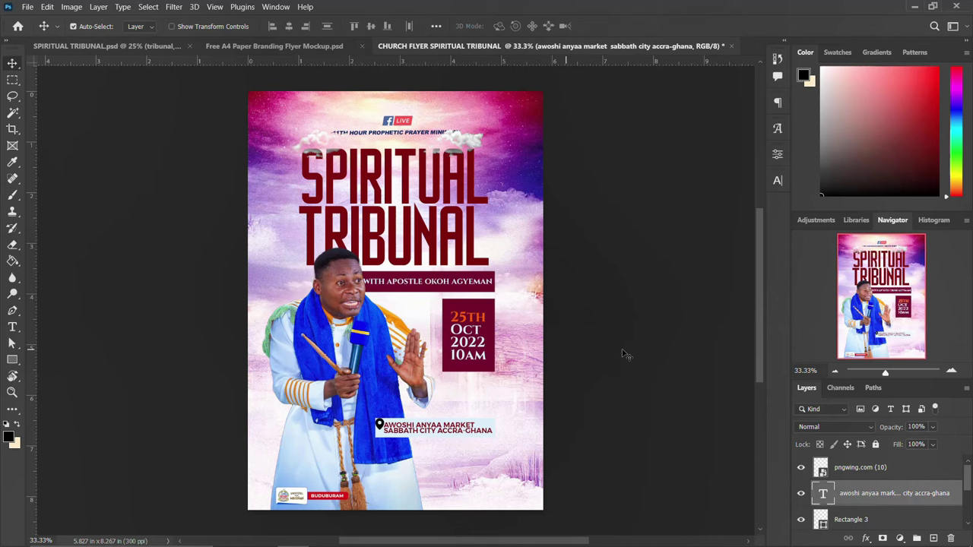
- Scale the location pin down to about half its size beside the address
scroll(623, 355, "up", 2)
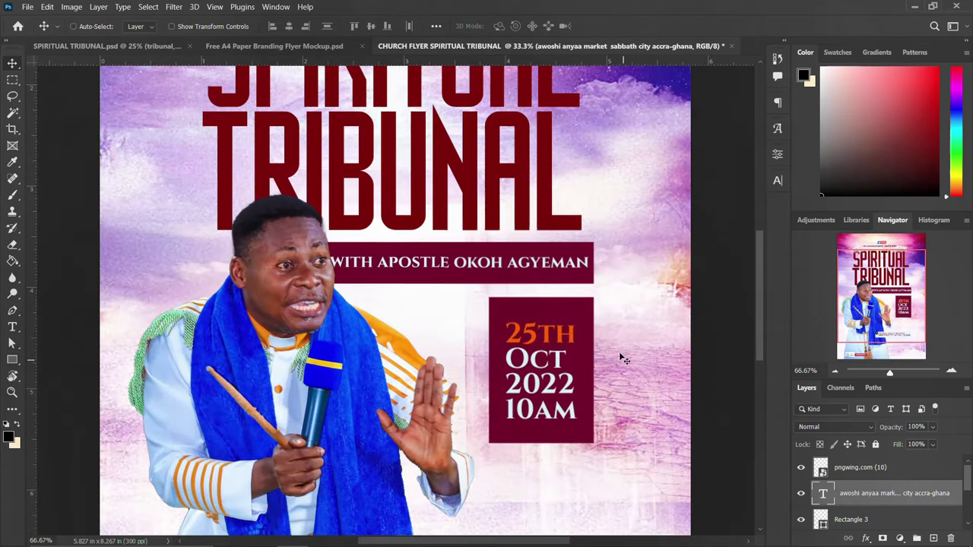
scroll(523, 365, "down", 2)
key("ctrl+t")
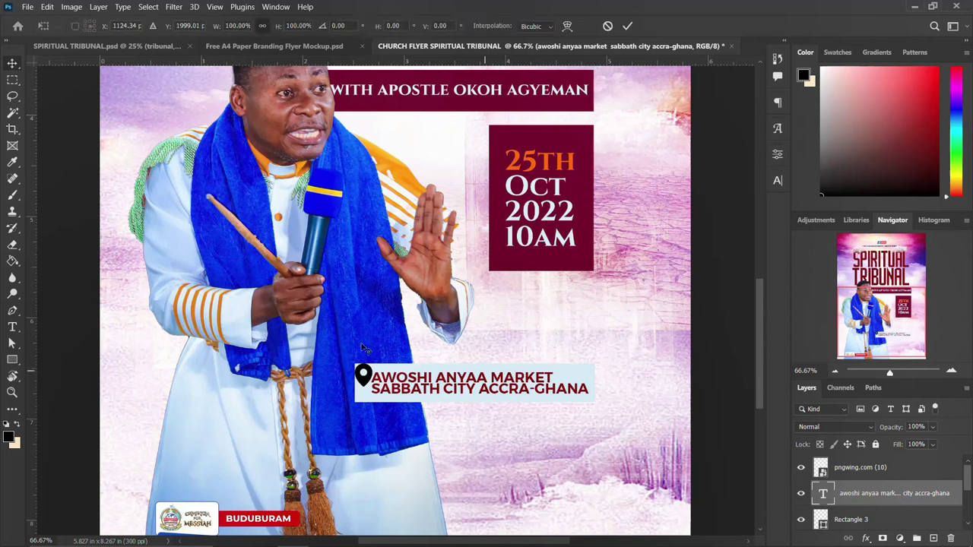
key("Return")
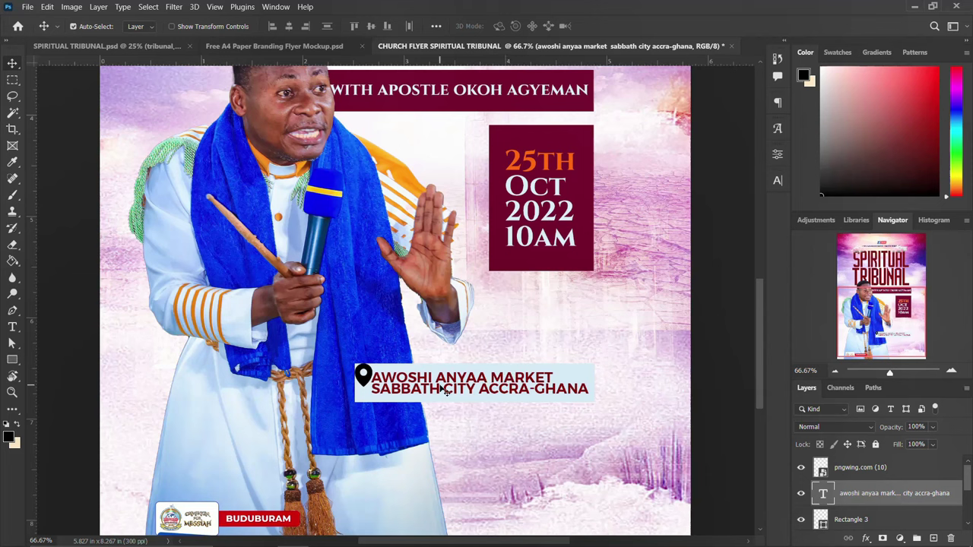
left_click(367, 384)
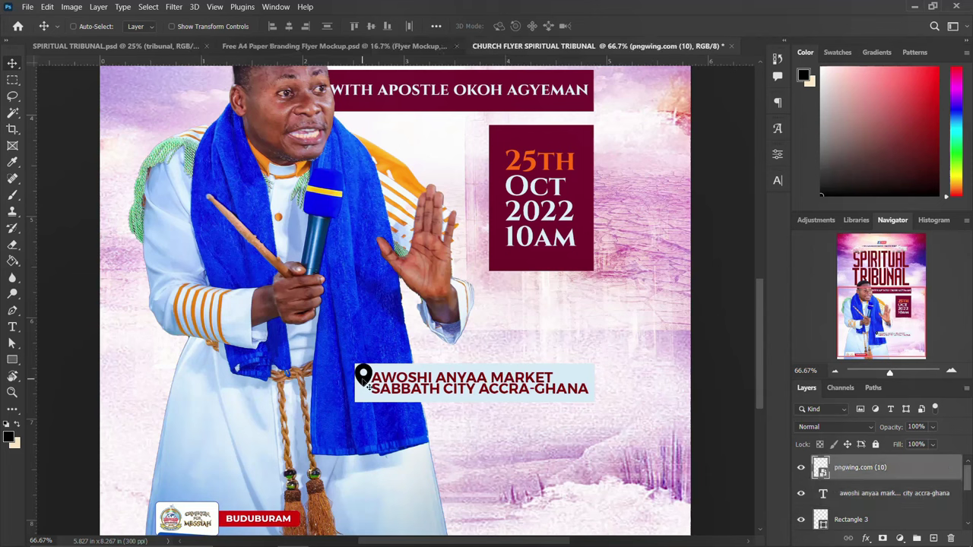
key("ctrl+t")
left_click_drag(373, 360, 371, 367)
key("Return")
- Apply an orange Color Overlay layer effect to the pngwing.com (10) pin layer
double_click(946, 469)
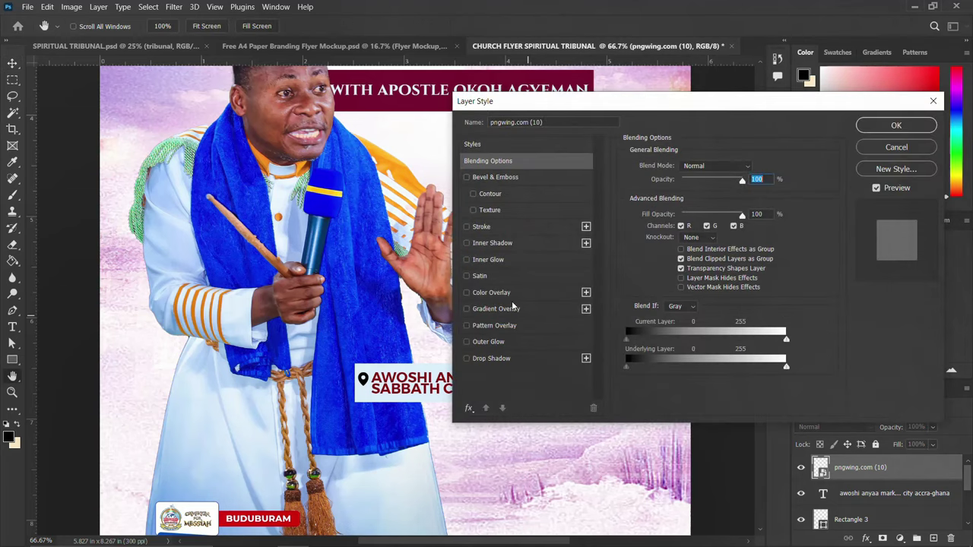
left_click(507, 295)
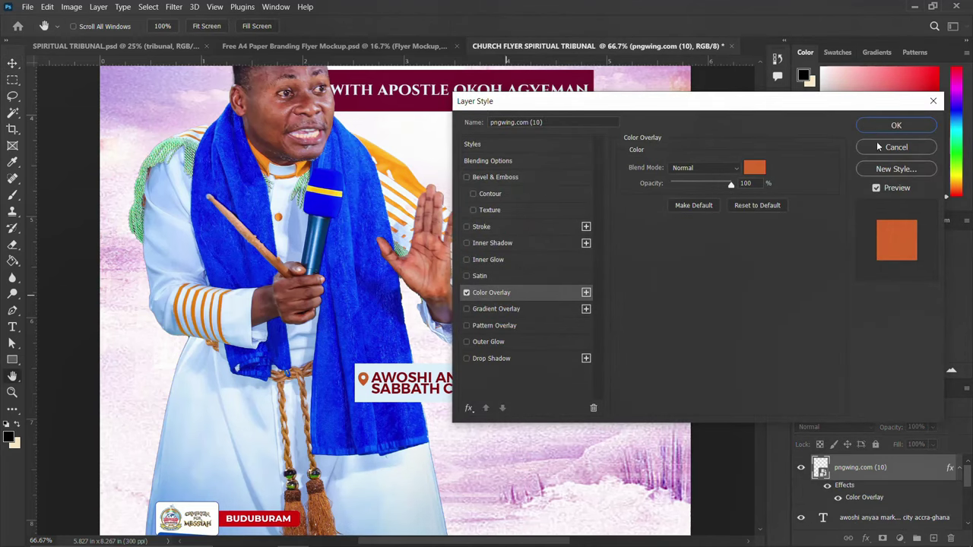
left_click(895, 126)
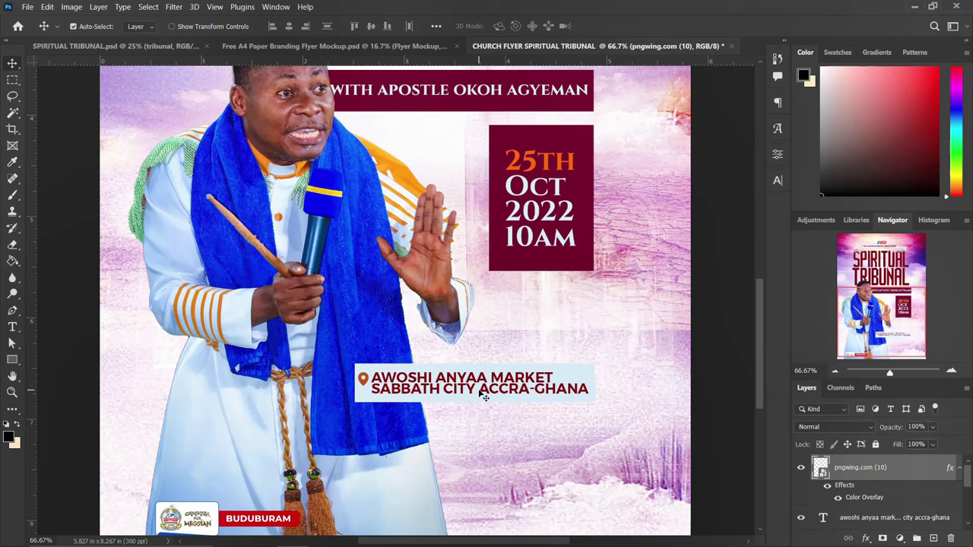
scroll(484, 397, "down", 3)
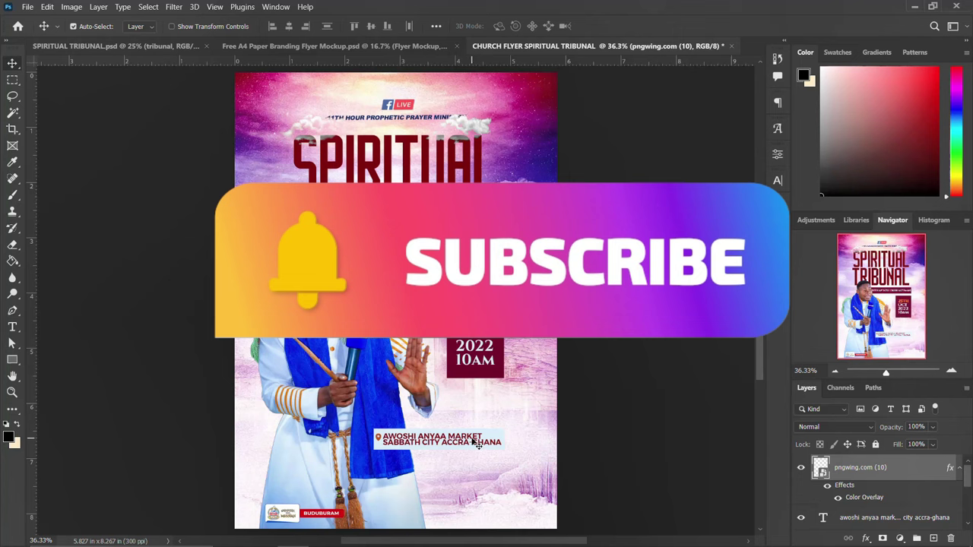
- Group the pin, address text and Rectangle 3 layers and name the group LOCATION
left_click(960, 468)
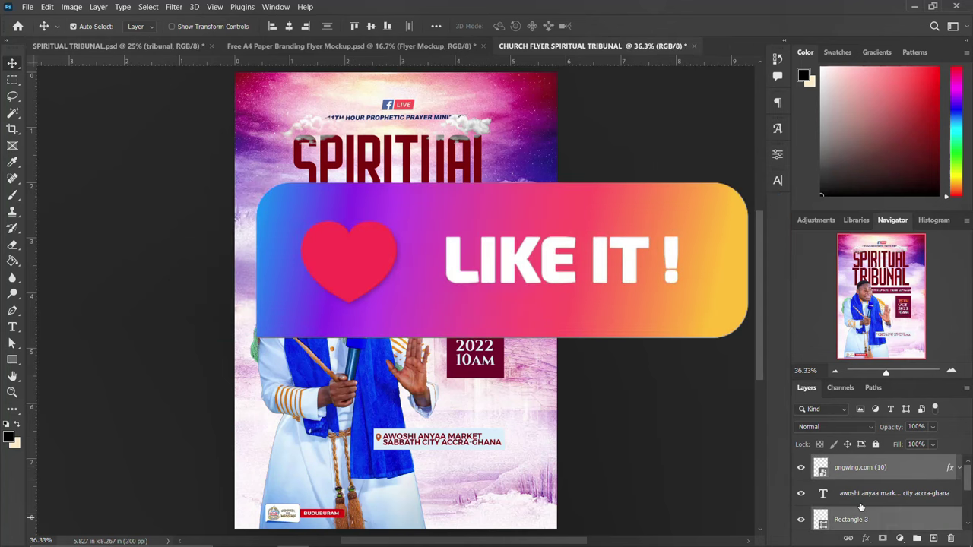
left_click(866, 495, "shift")
key("ctrl+g")
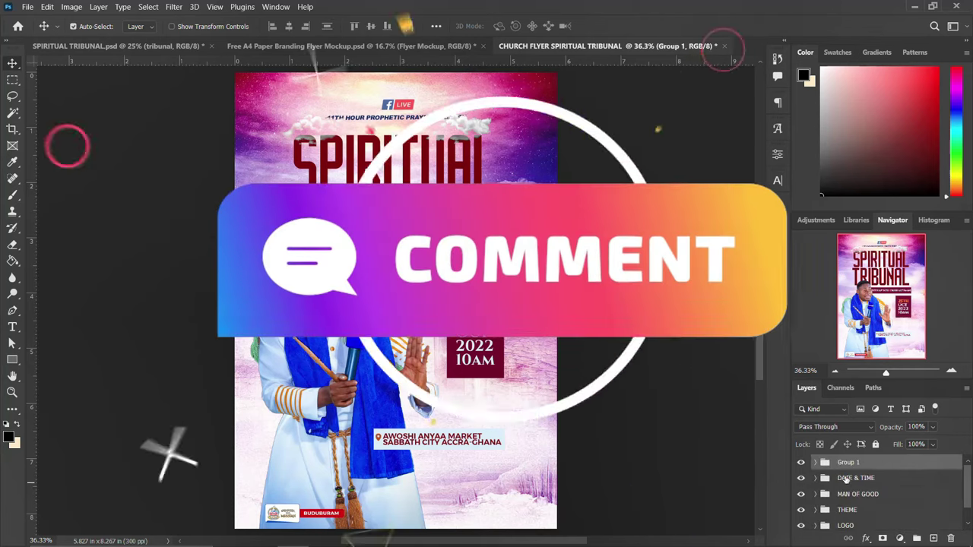
double_click(847, 462)
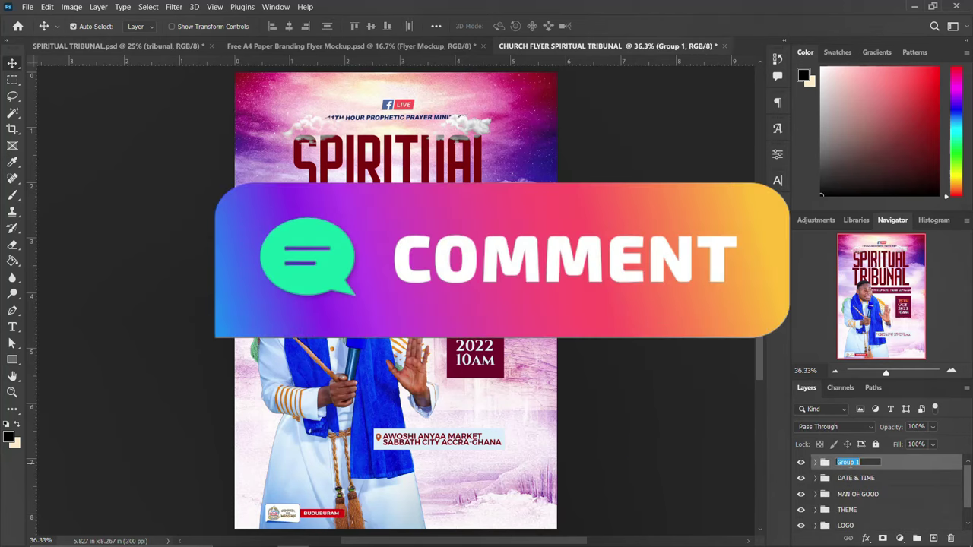
type("LOGO T")
type("ON")
key("Return")
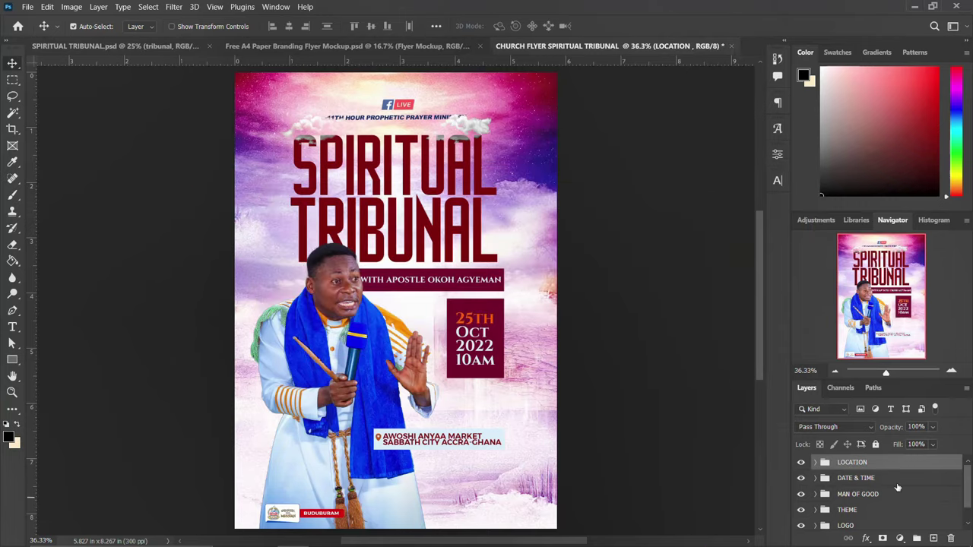
- Add a layer mask to the man's photo and brush black across the bottom of his robe
left_click(363, 397)
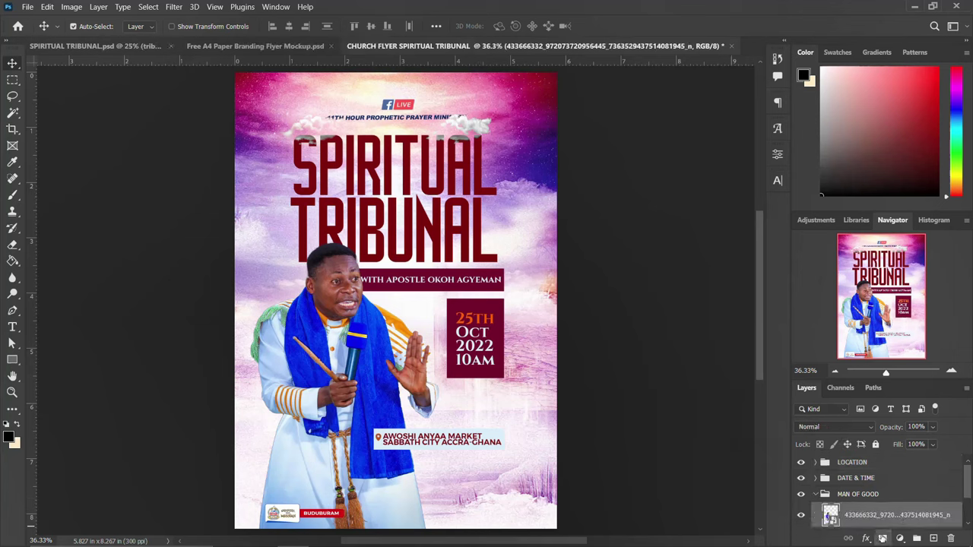
left_click(883, 539)
key("b")
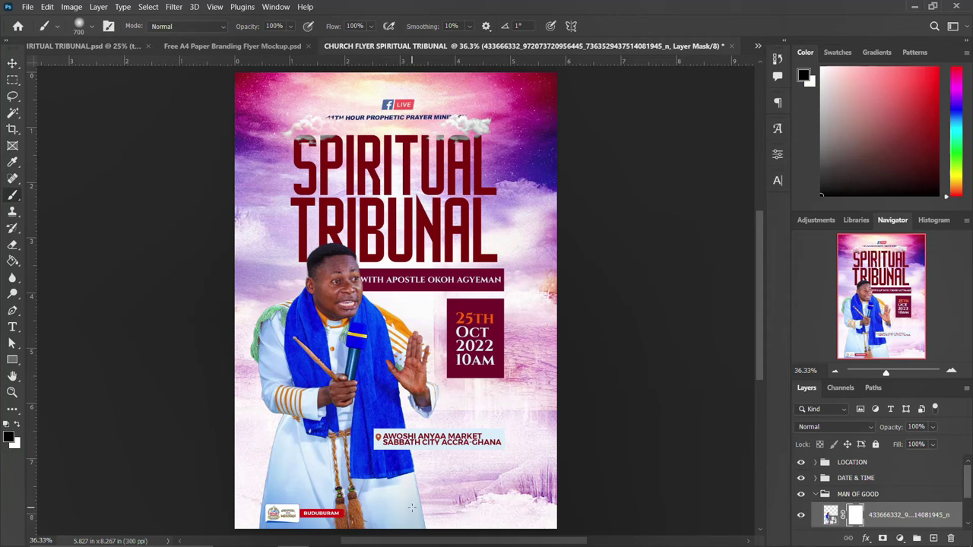
mouse_move(460, 542)
left_mouse_down()
mouse_move(250, 538)
mouse_move(262, 501)
mouse_move(428, 540)
left_mouse_up()
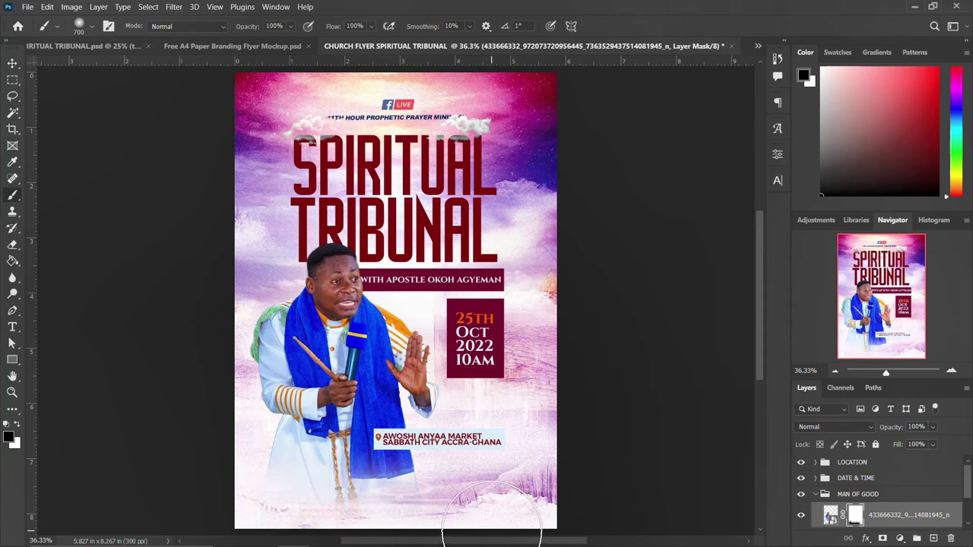
left_click(12, 63)
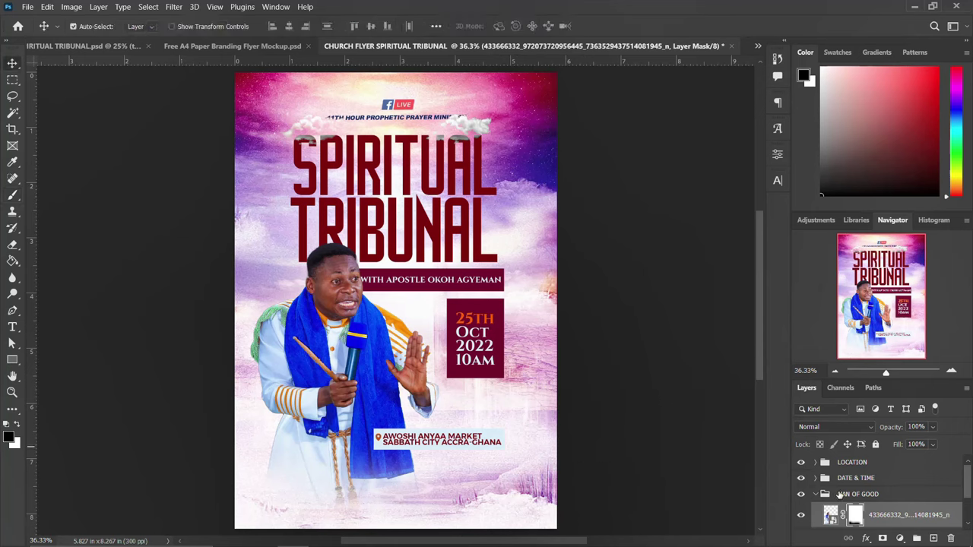
left_click(815, 496)
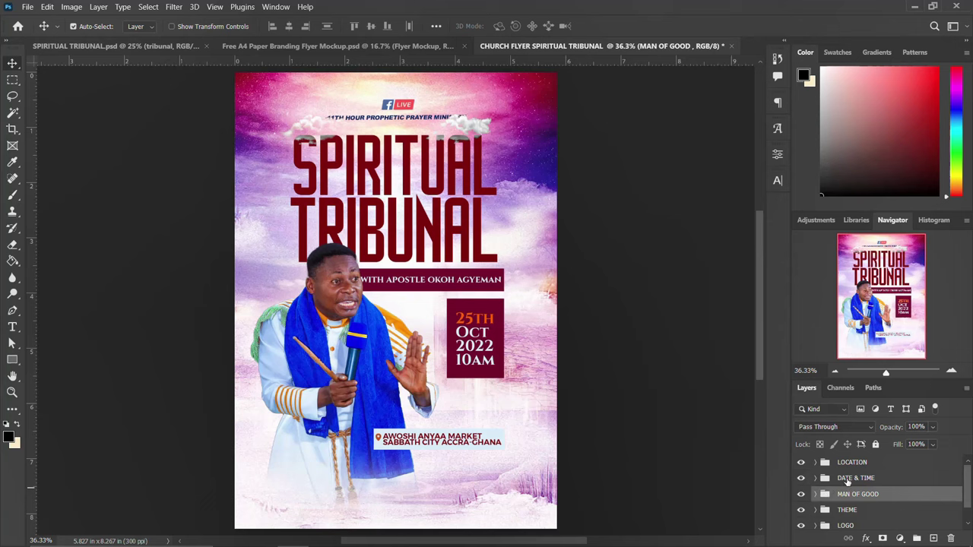
- Nudge the DATE & TIME, MAN OF GOOD and THEME groups down with Shift+Down arrow presses
left_click(849, 480)
key("shift+Down")
key("shift+Down")
key("shift+Down")
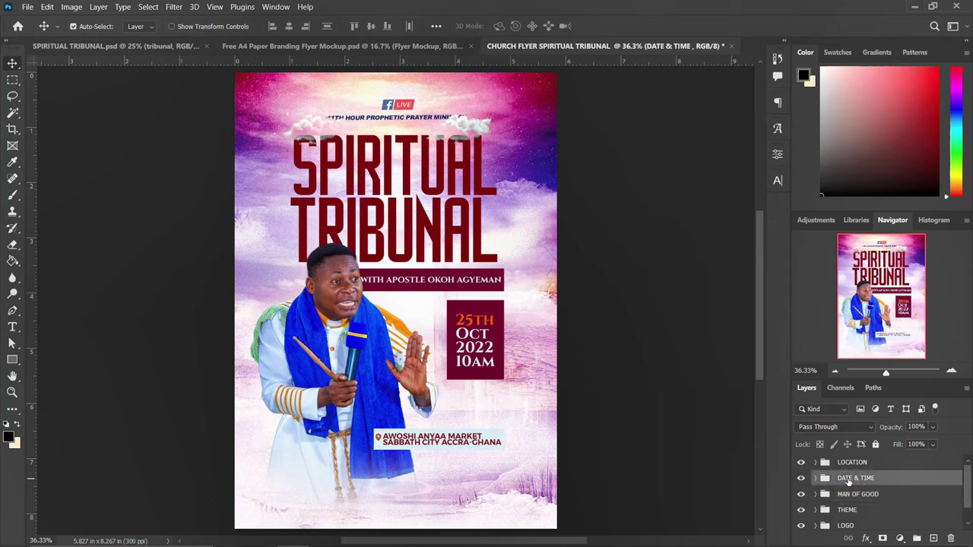
key("shift+Down")
key("shift+Down")
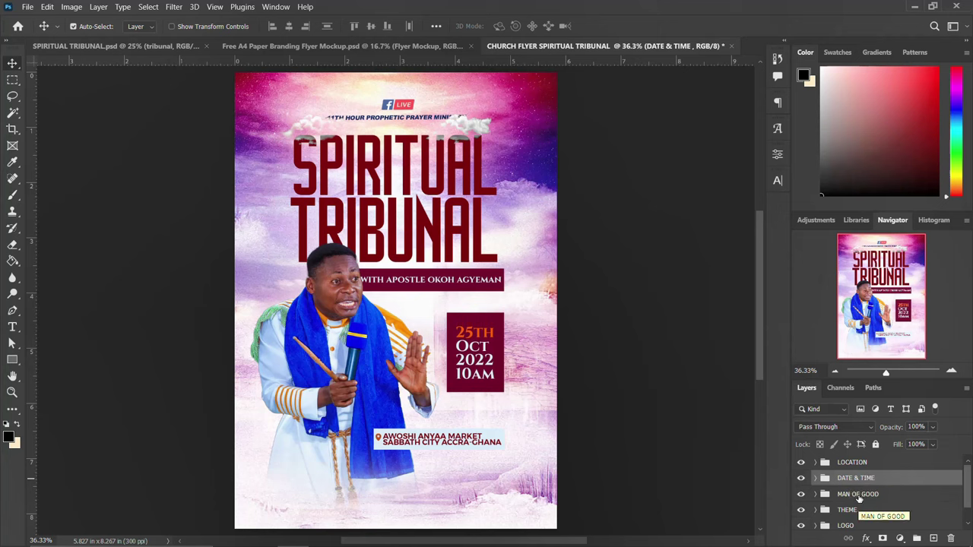
left_click(859, 498)
key("shift+Down")
key("shift+Down")
key("shift+Down")
key("shift+Down")
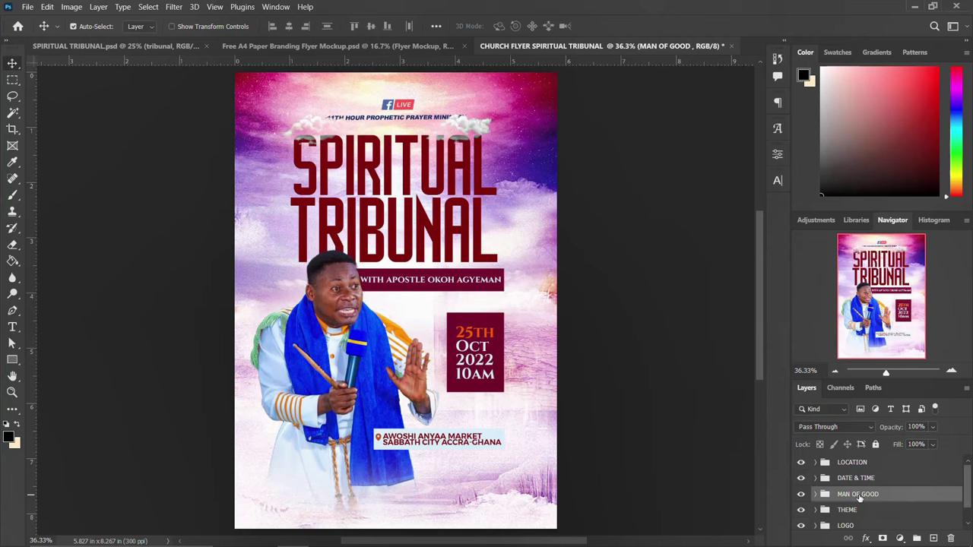
left_click(856, 511)
key("shift+Down")
key("shift+Down")
key("shift+Down")
key("shift+Down")
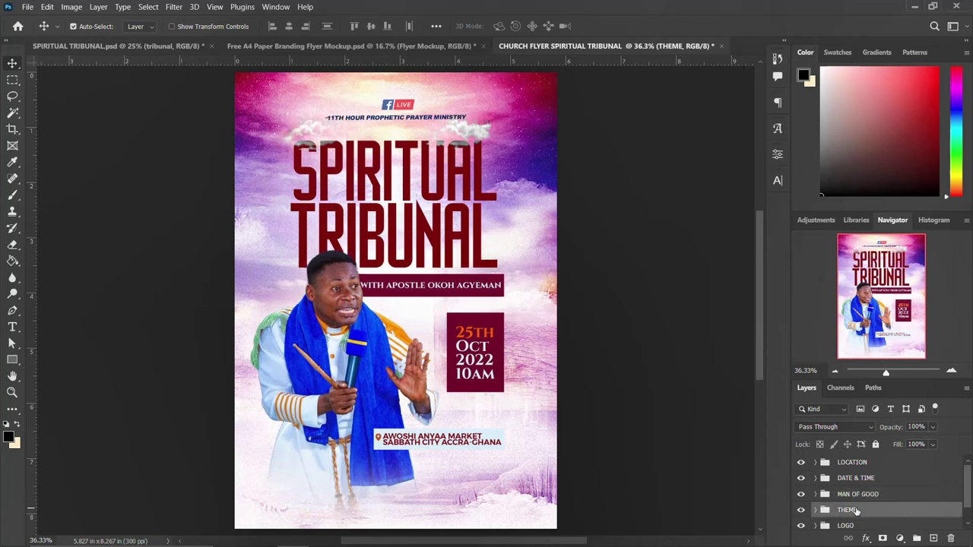
key("shift+Down")
key("shift+Down")
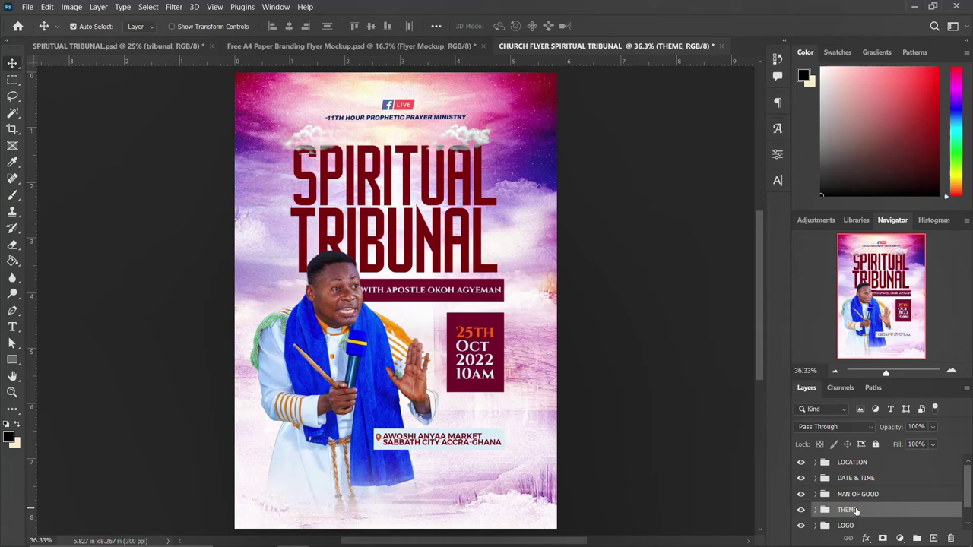
key("Down")
key("Down")
key("Down")
key("Down")
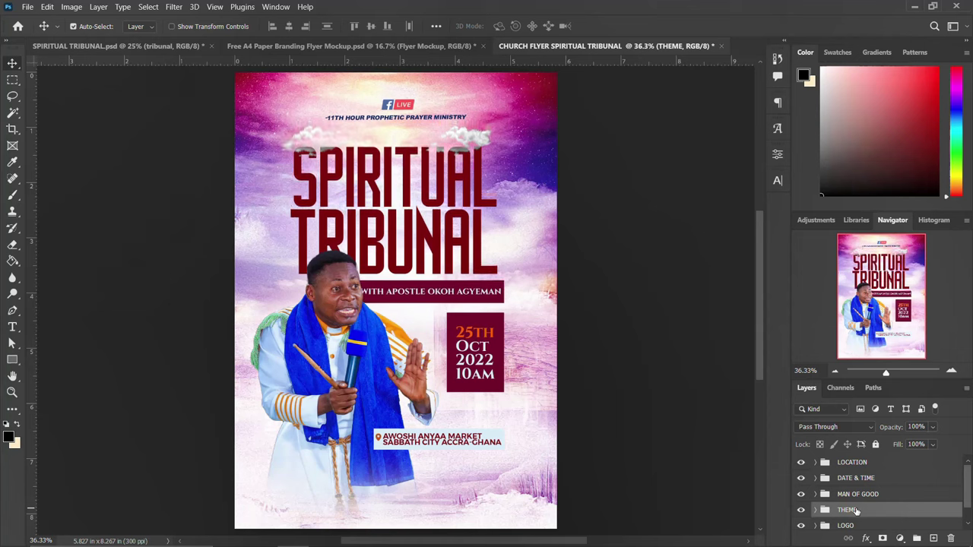
left_click(368, 351)
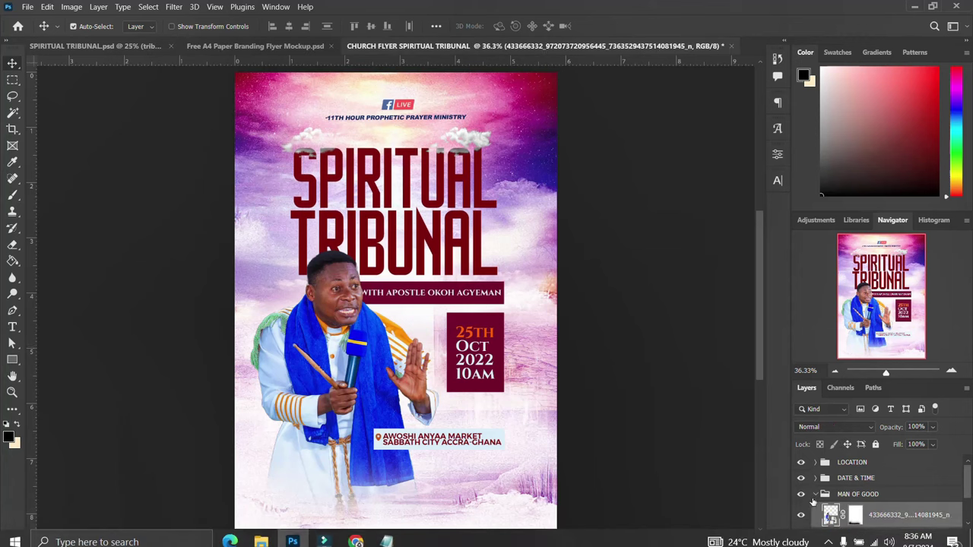
left_click(816, 494)
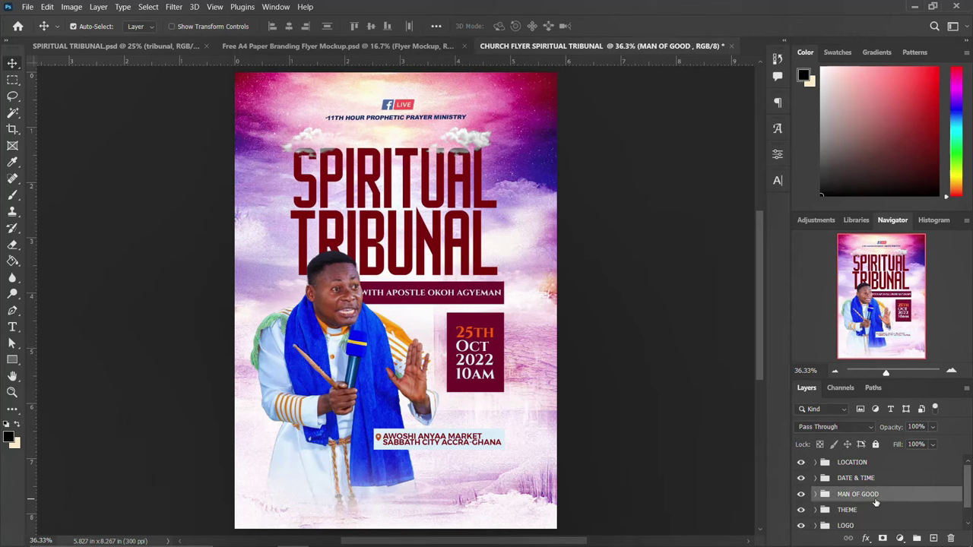
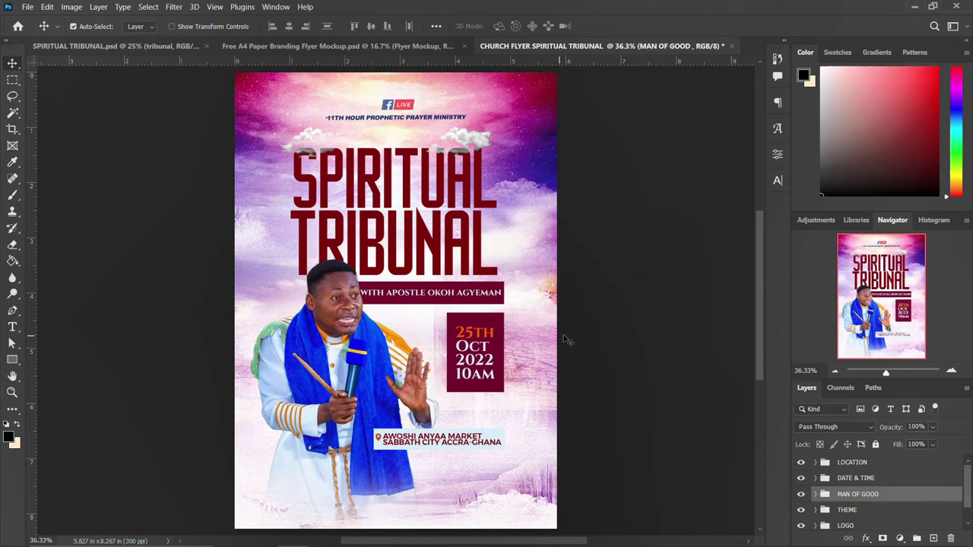
- Select the LOCATION group and drag the gold lens flare JPEG from the downloads folder onto the flyer
left_click(852, 463)
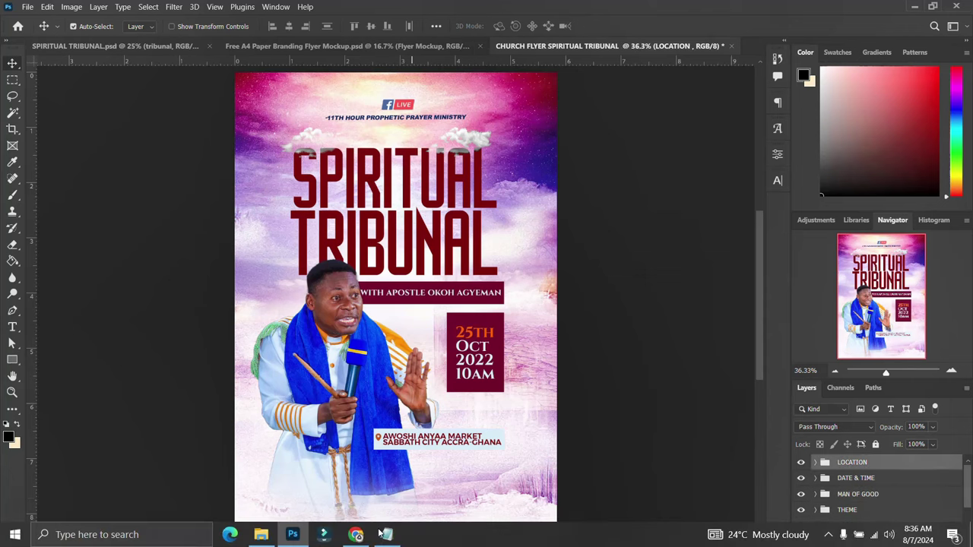
left_click(262, 535)
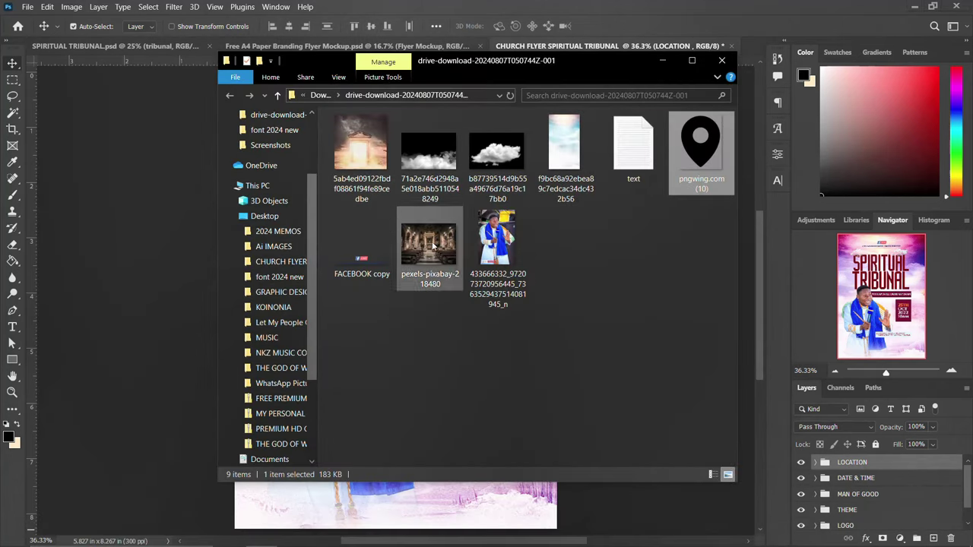
left_click(745, 6)
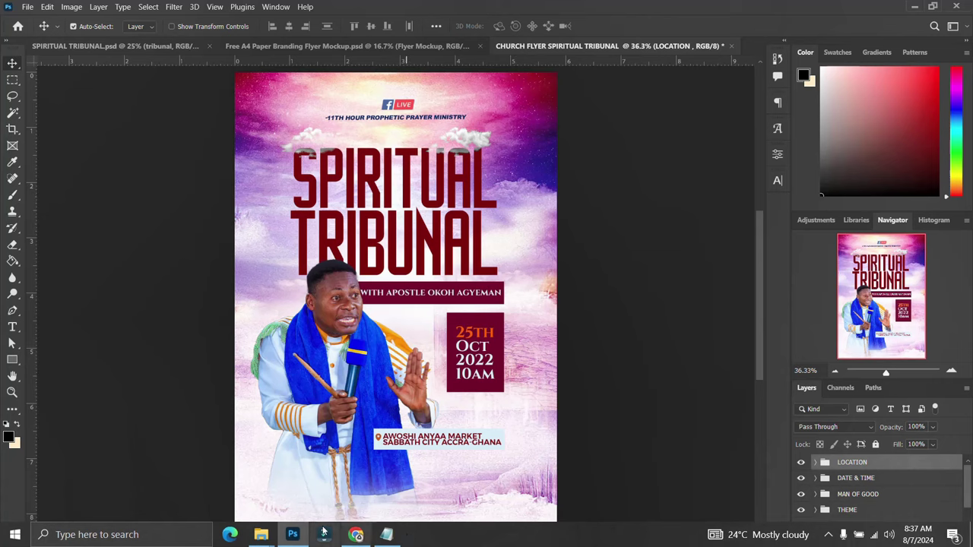
mouse_move(261, 535)
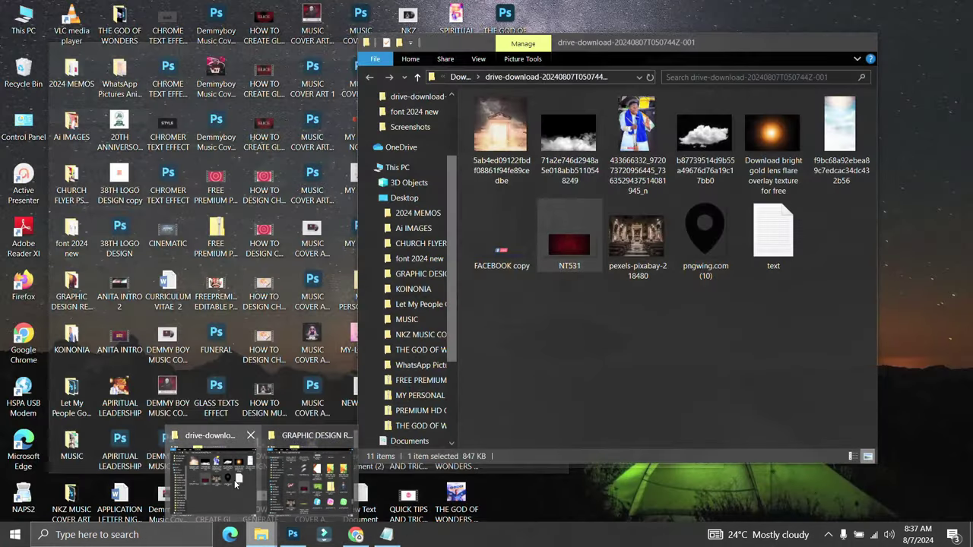
left_click(236, 483)
left_click(774, 137)
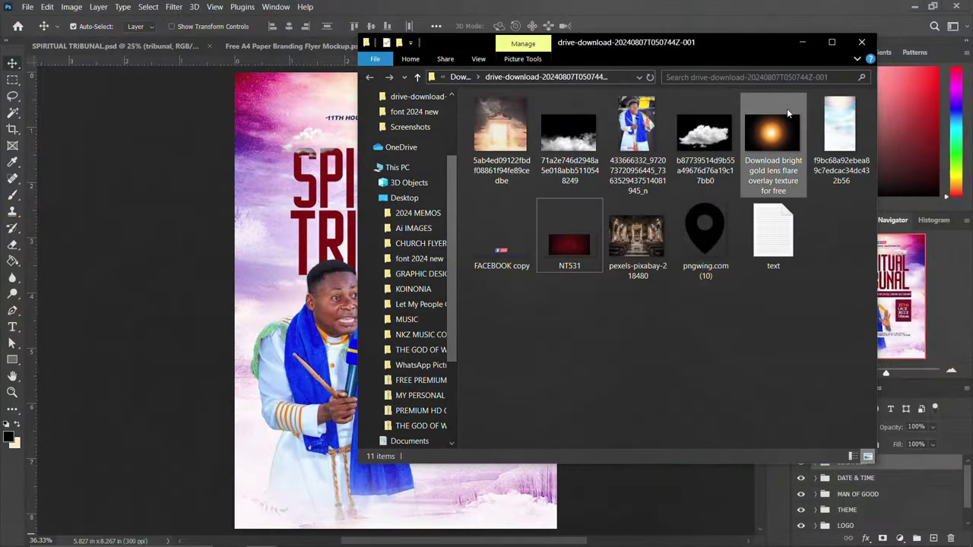
left_click_drag(775, 166, 297, 299)
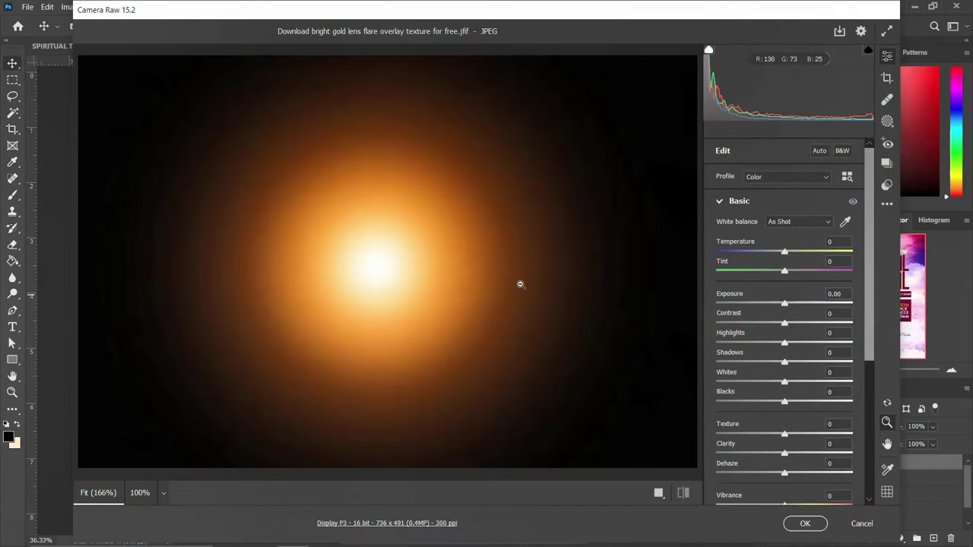
- Accept the flare from Camera Raw, enlarge it to about 134%, and place it at the lower-left corner
left_click(804, 523)
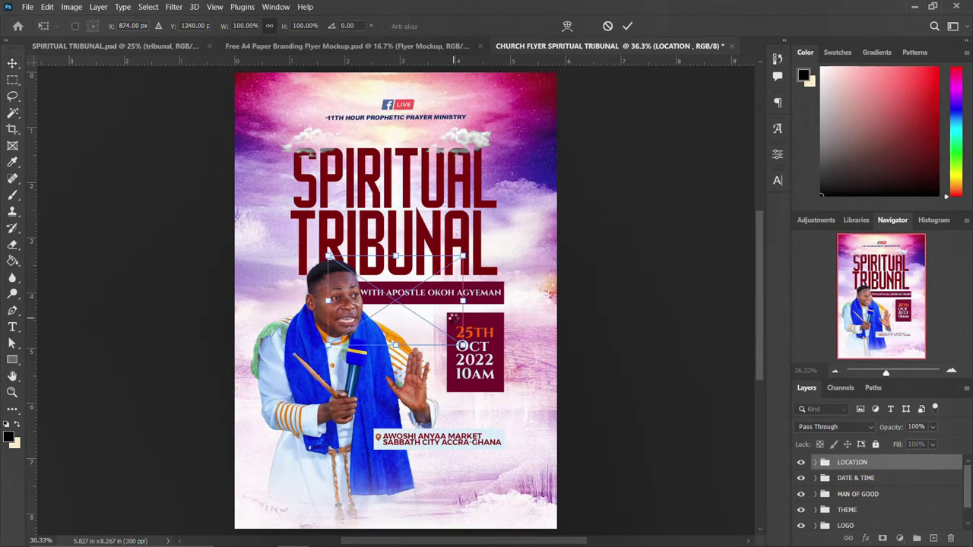
left_click_drag(462, 344, 495, 358)
left_click_drag(429, 308, 283, 528)
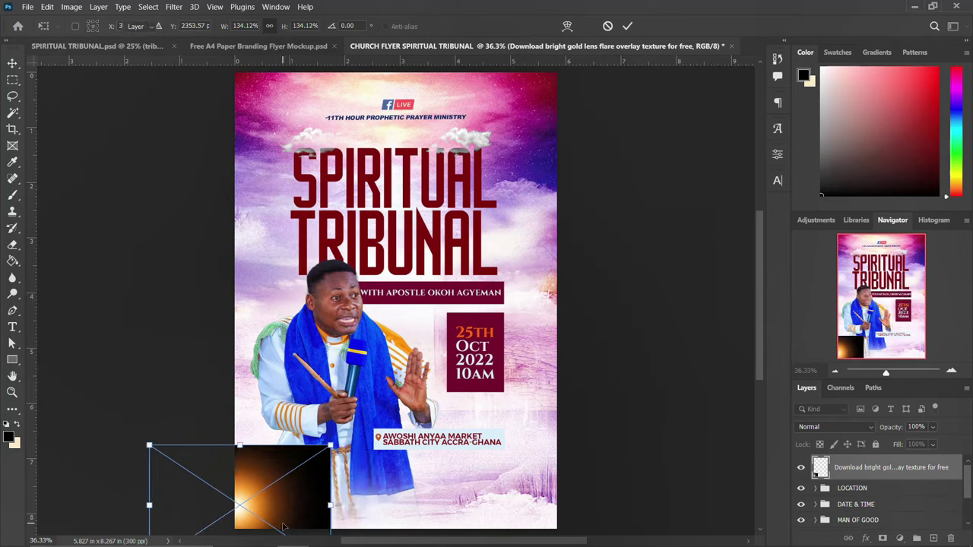
key("Return")
left_click(841, 427)
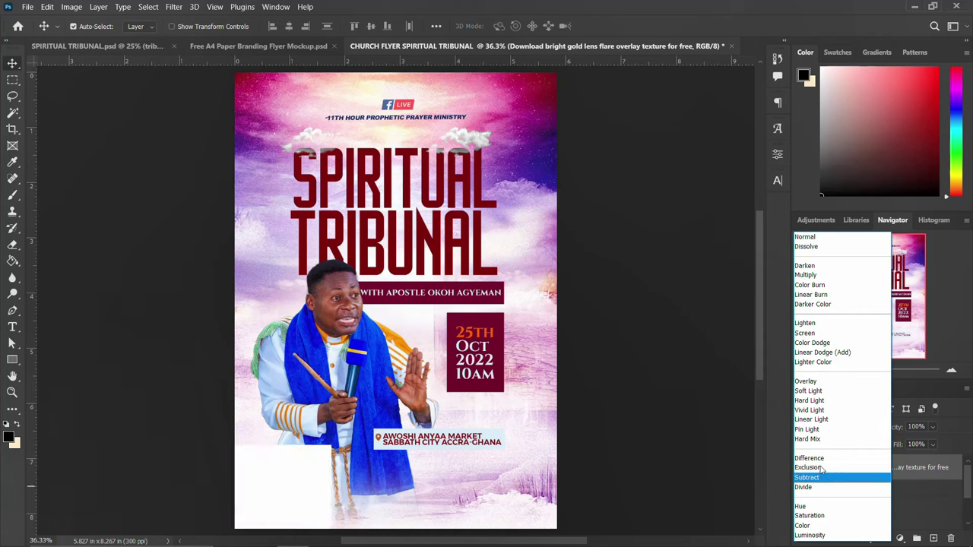
- Set the flare layer to Lighter Color and duplicate it onto the pastor's hand
left_click(842, 364)
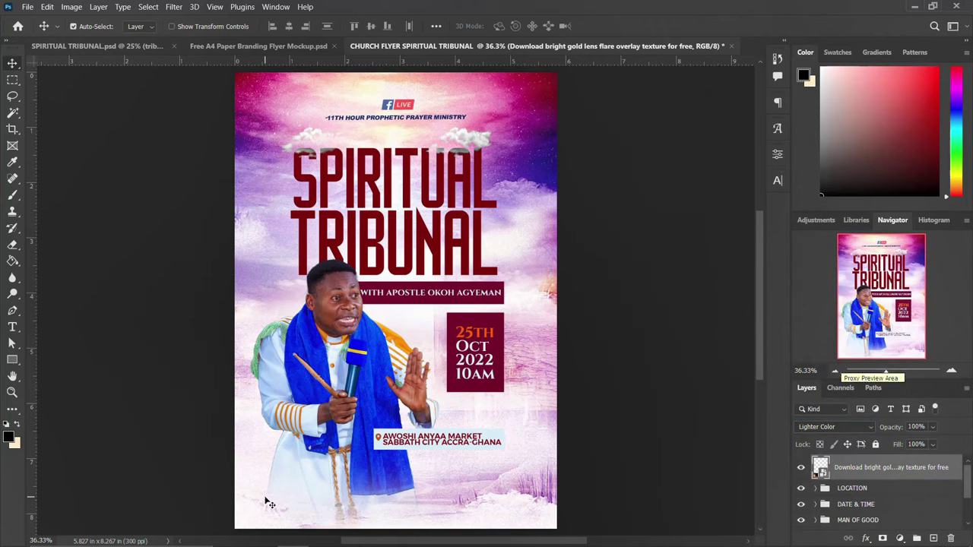
left_click_drag(256, 511, 460, 313)
left_click_drag(491, 285, 418, 360)
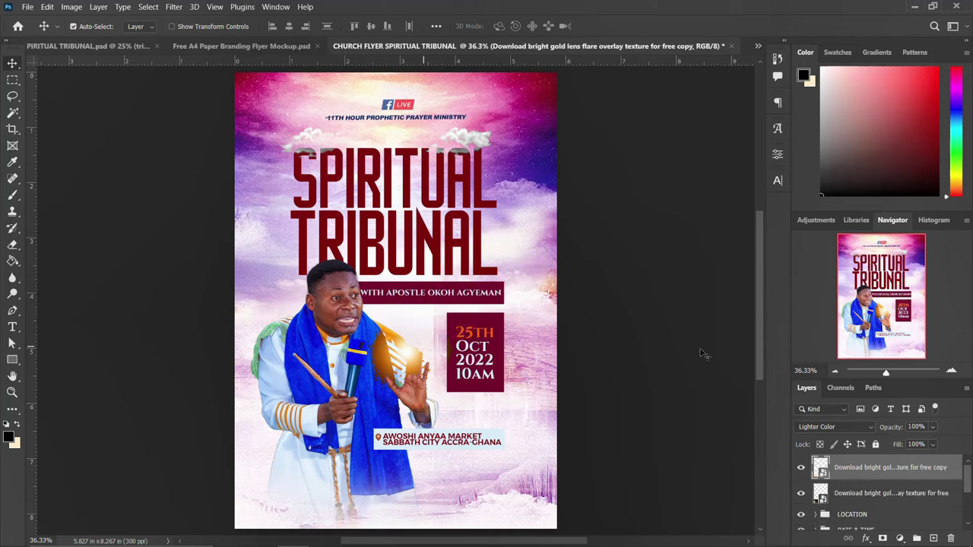
- Set the flare copy to Linear Dodge (Add) and place copies beside TRIBUNAL and near the top
left_click(853, 430)
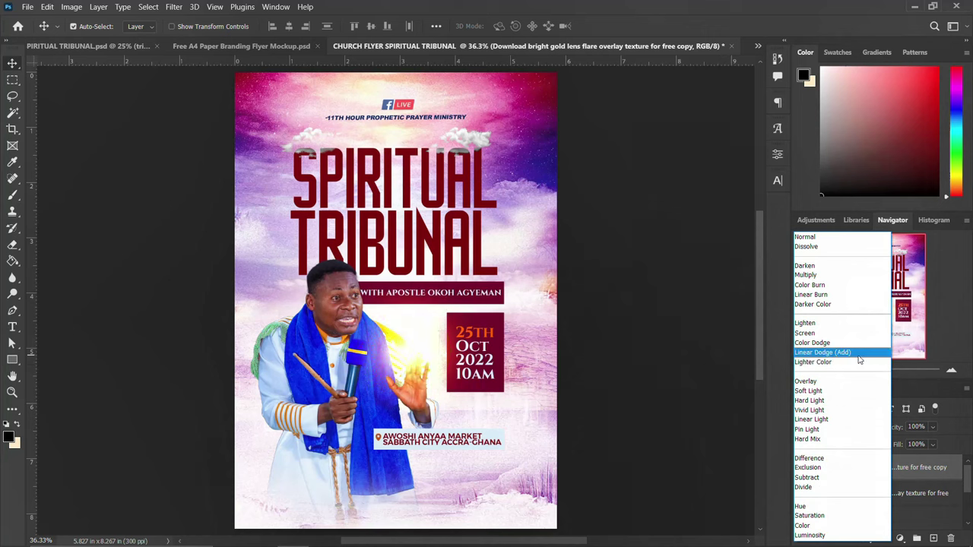
left_click(859, 355)
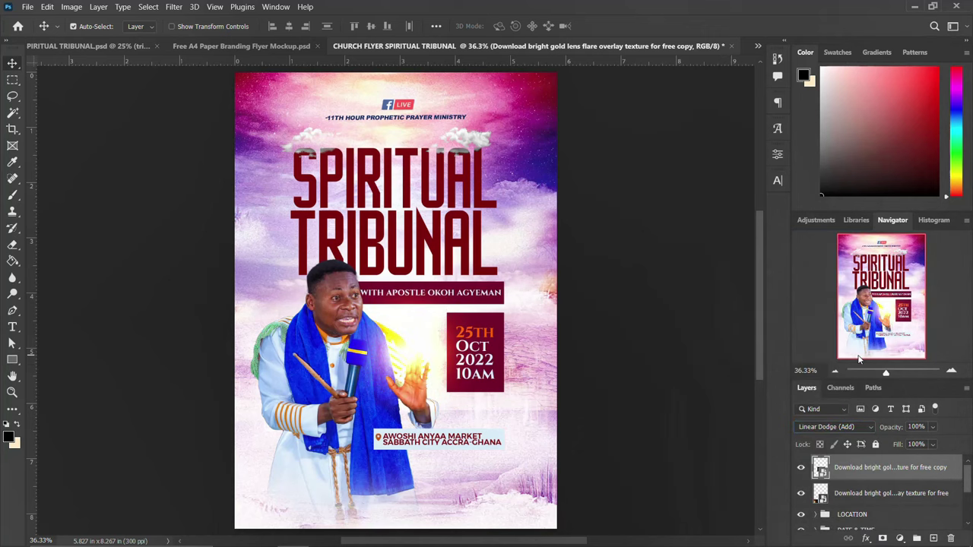
left_click_drag(408, 356, 395, 212)
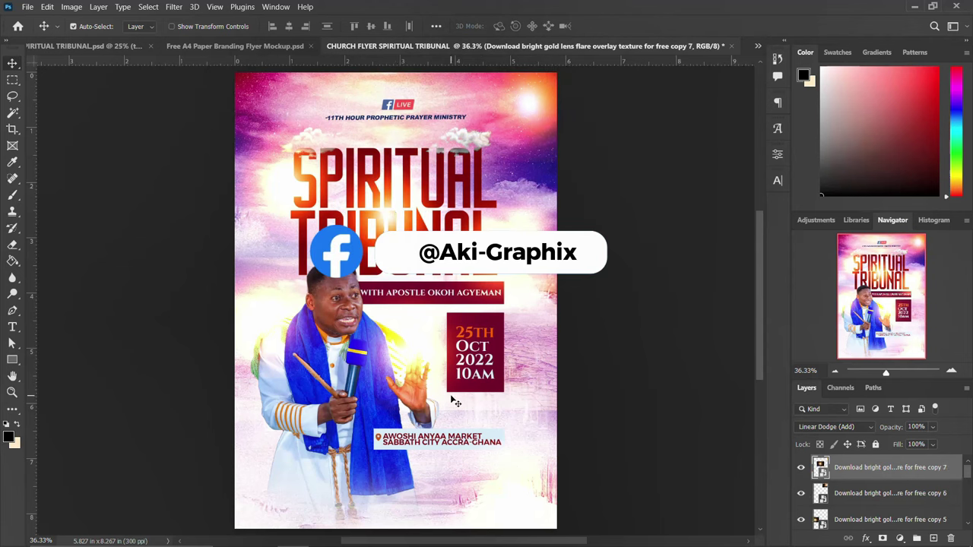
left_click_drag(523, 381, 517, 386)
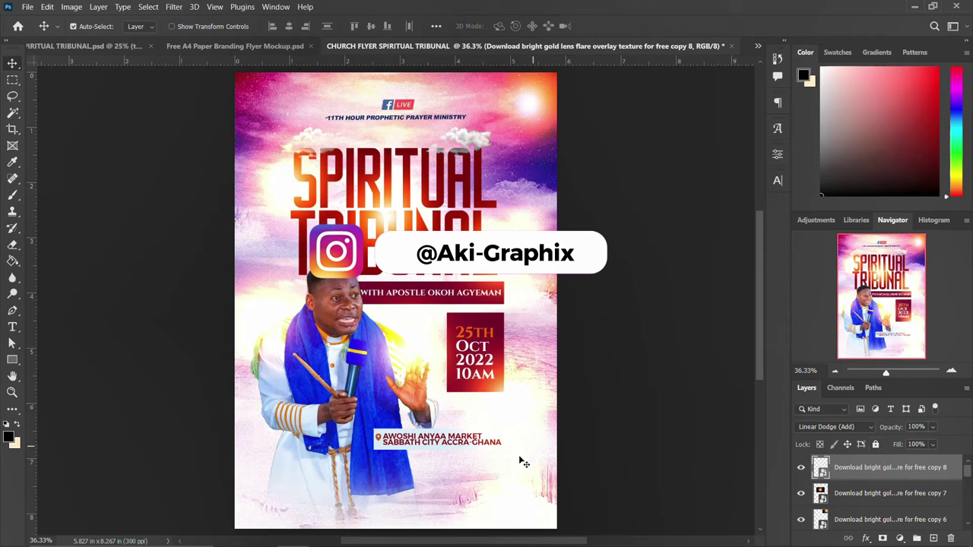
- Place the red NT531 texture, rotate it to 90°, and stretch it to cover the whole flyer
mouse_move(261, 534)
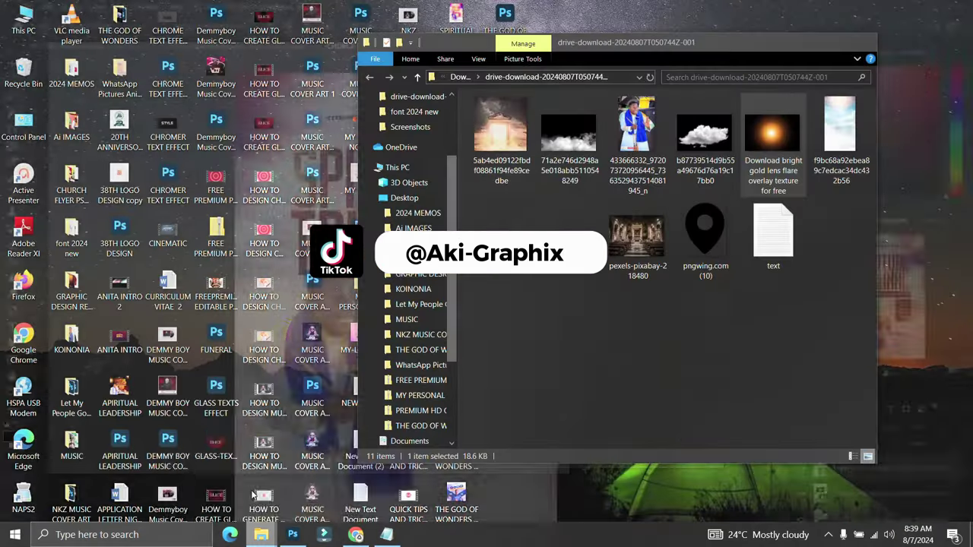
left_click(213, 479)
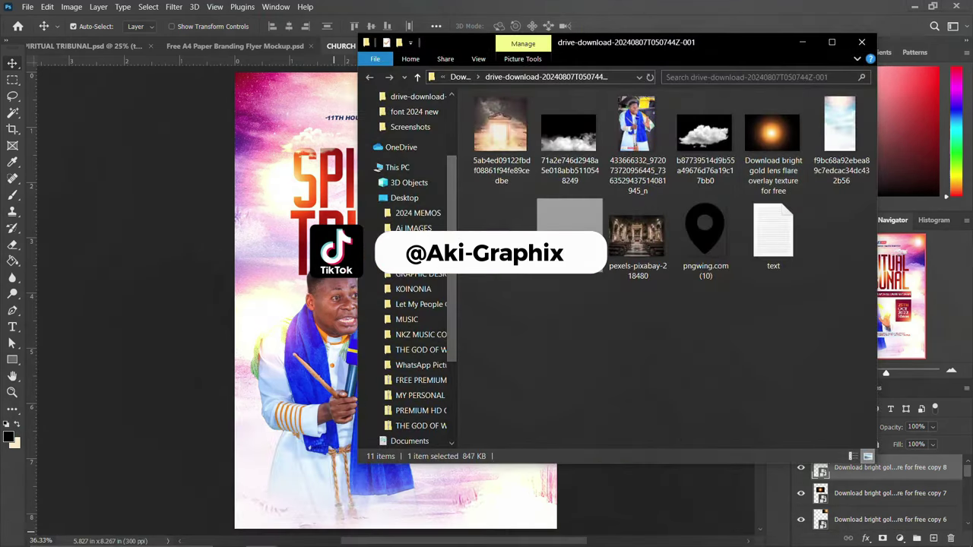
left_click(308, 357)
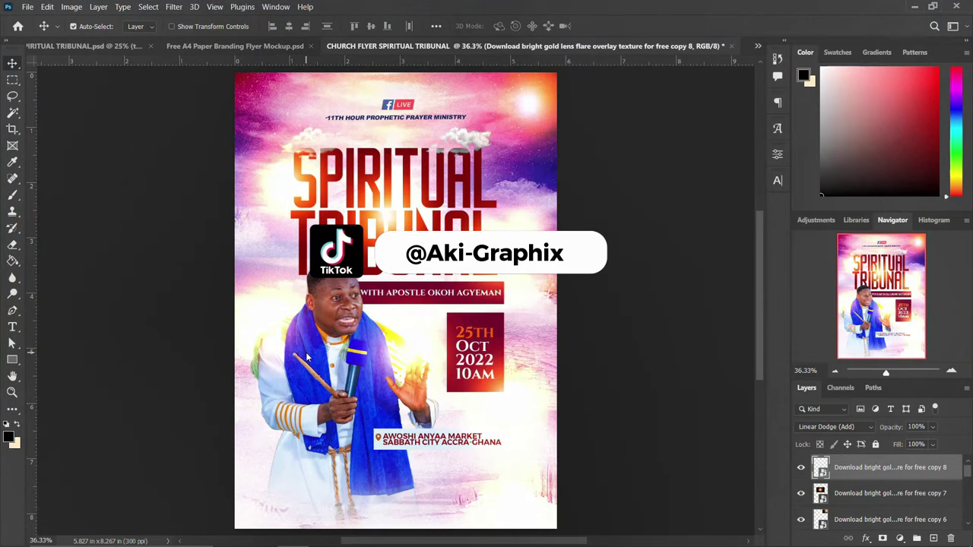
left_click_drag(613, 372, 352, 524)
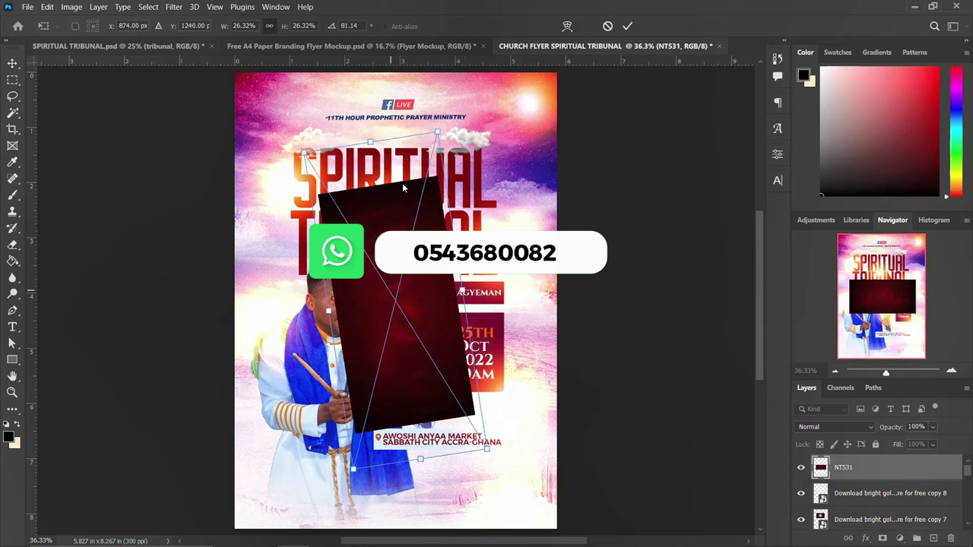
left_click(347, 26)
type("90")
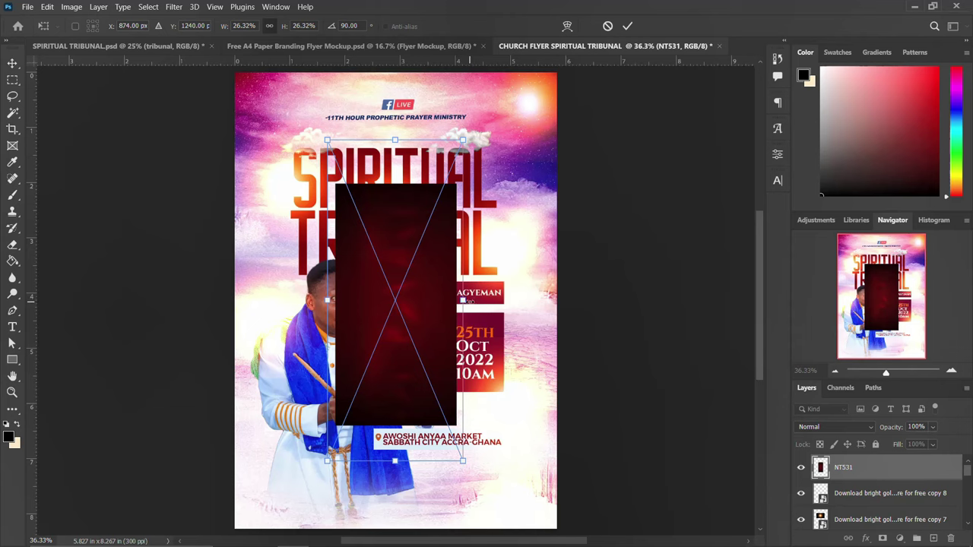
left_click_drag(465, 302, 581, 298)
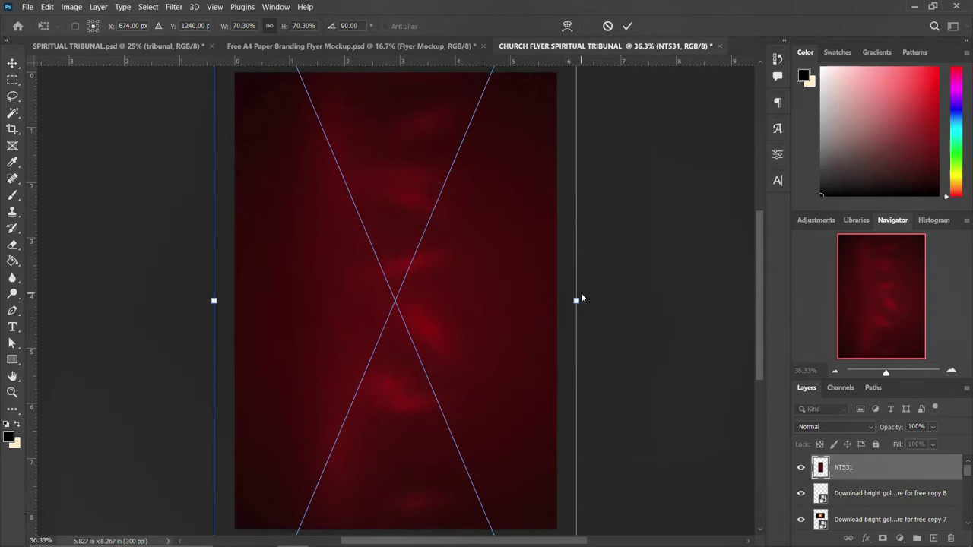
key("Return")
- Change the NT531 texture layer's blend mode to Lighter Color
left_click(843, 430)
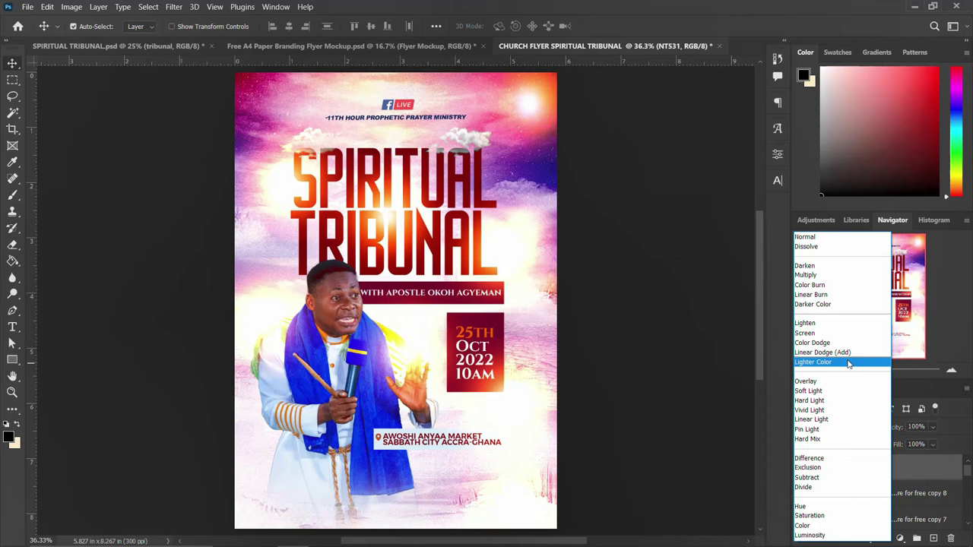
left_click(849, 363)
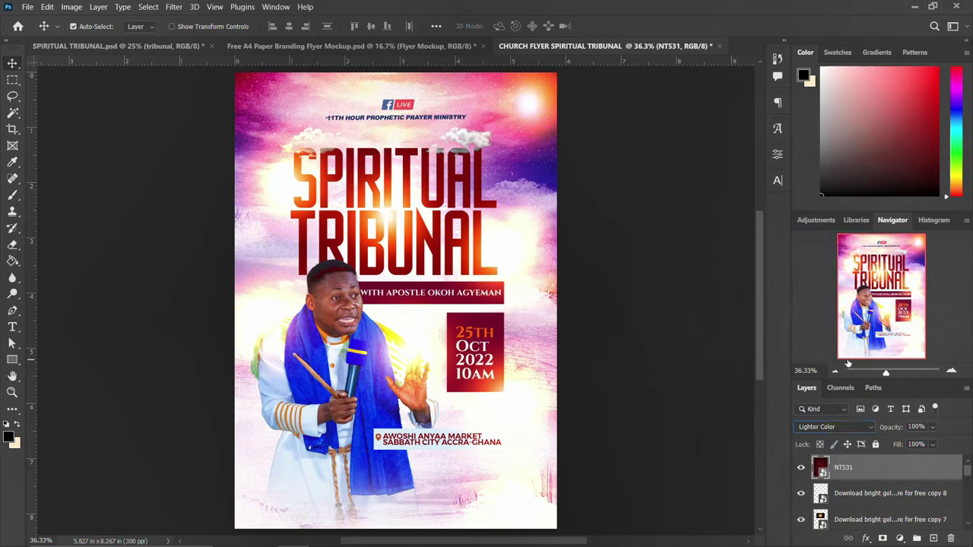